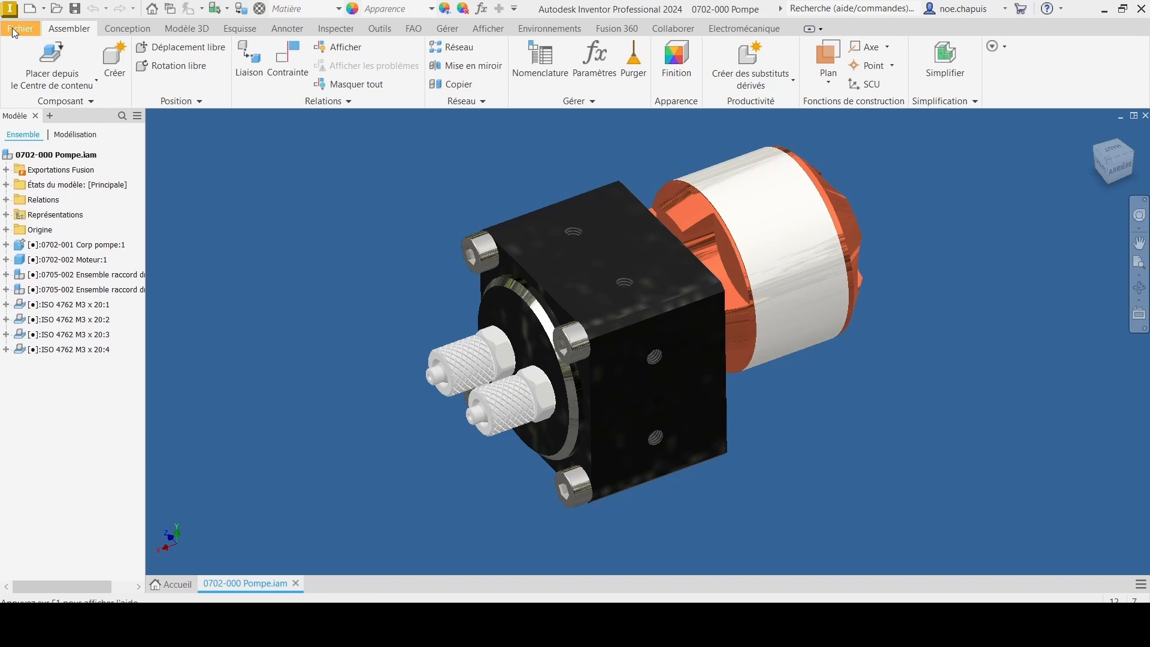
# - Create a new drawing file from the Standard.idw template
pyautogui.click(20, 28)
pyautogui.click(77, 90)
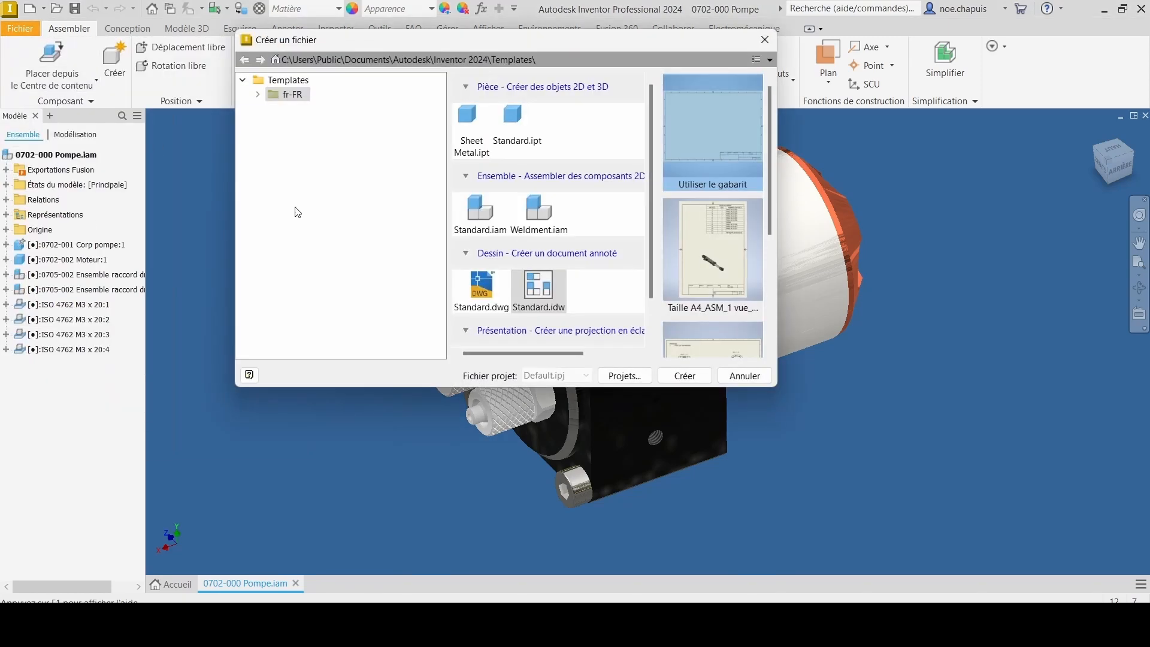
pyautogui.doubleClick(546, 289)
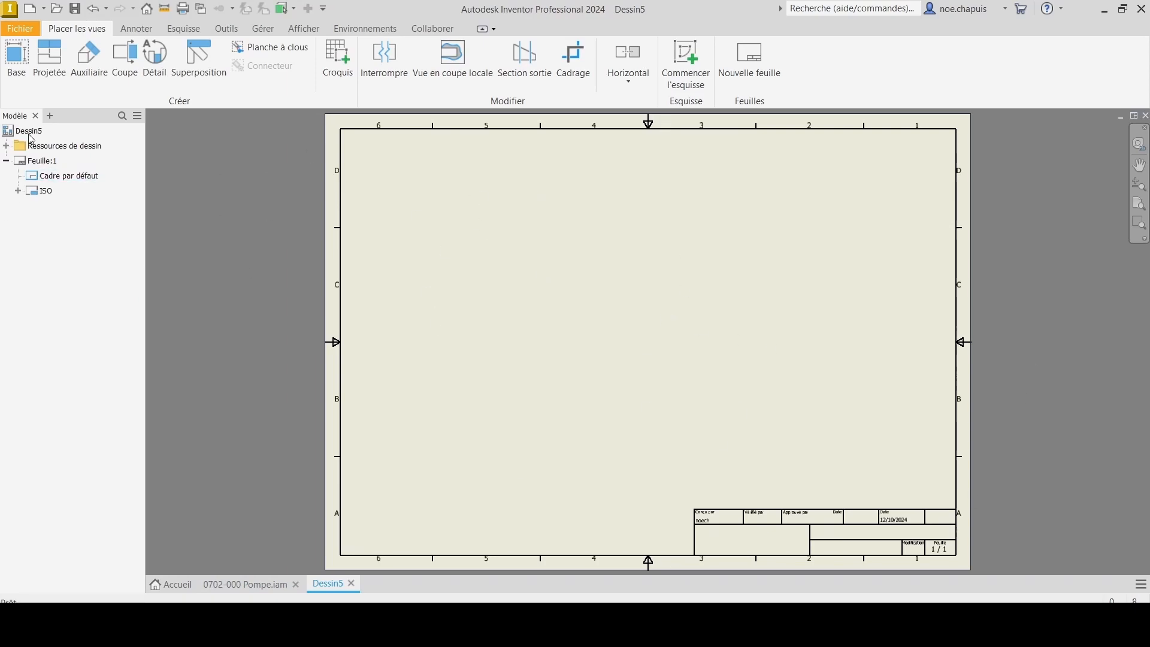
# - Set the drawing sheet's size to A4 with portrait orientation
pyautogui.click(42, 166)
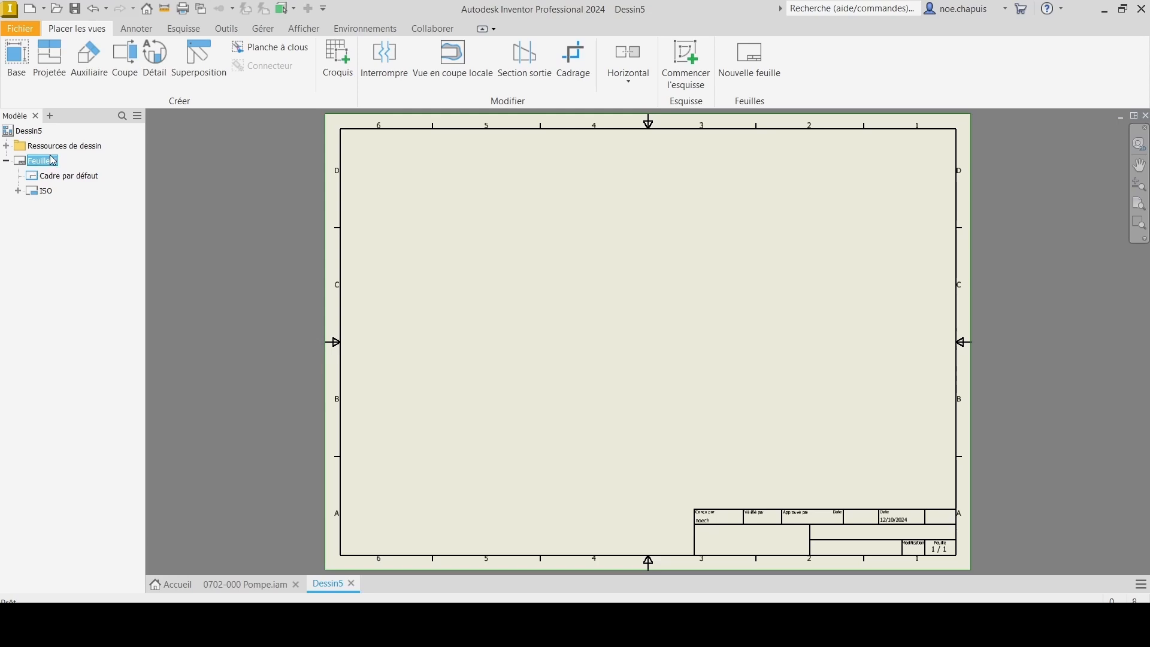
pyautogui.rightClick(38, 165)
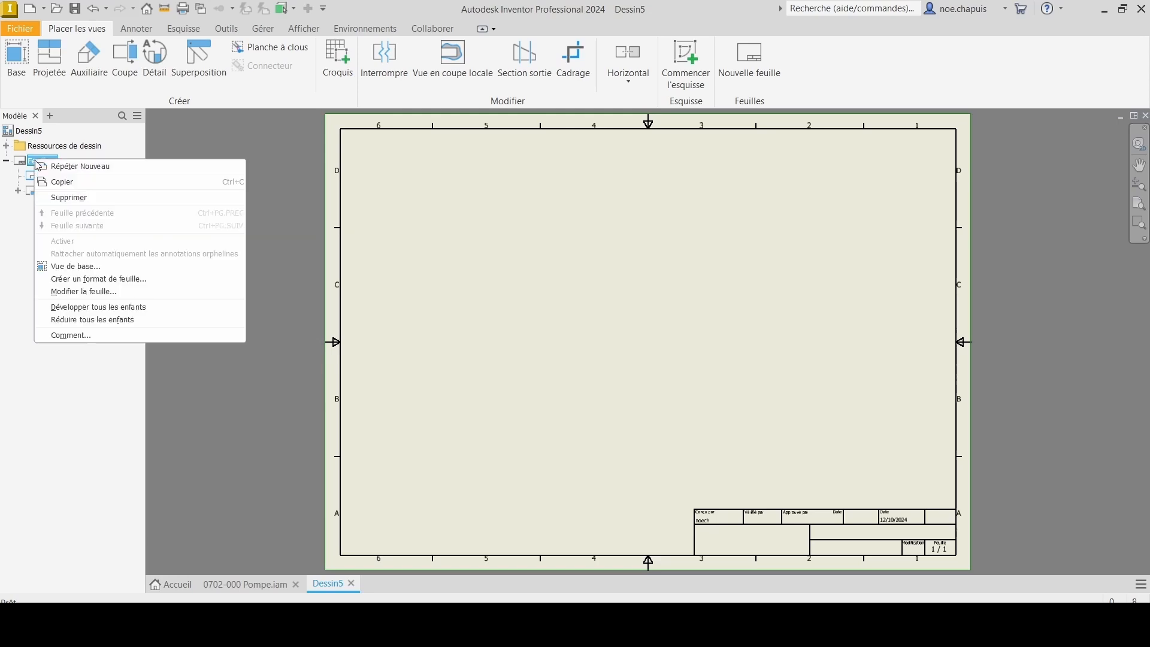
pyautogui.click(84, 291)
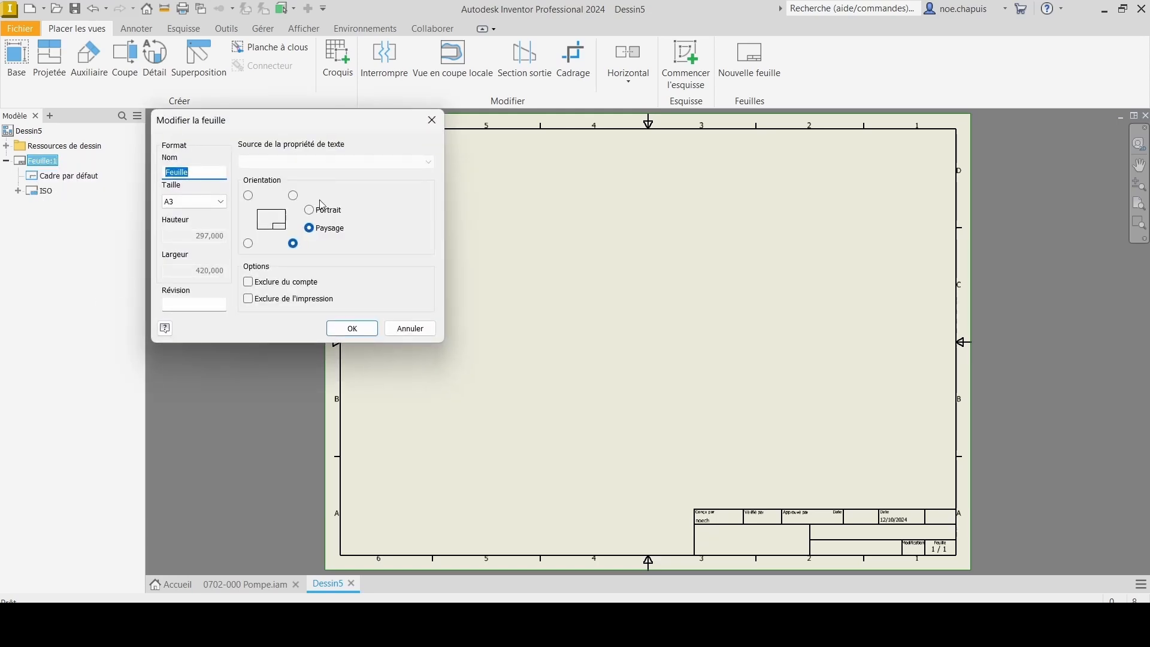
pyautogui.click(206, 202)
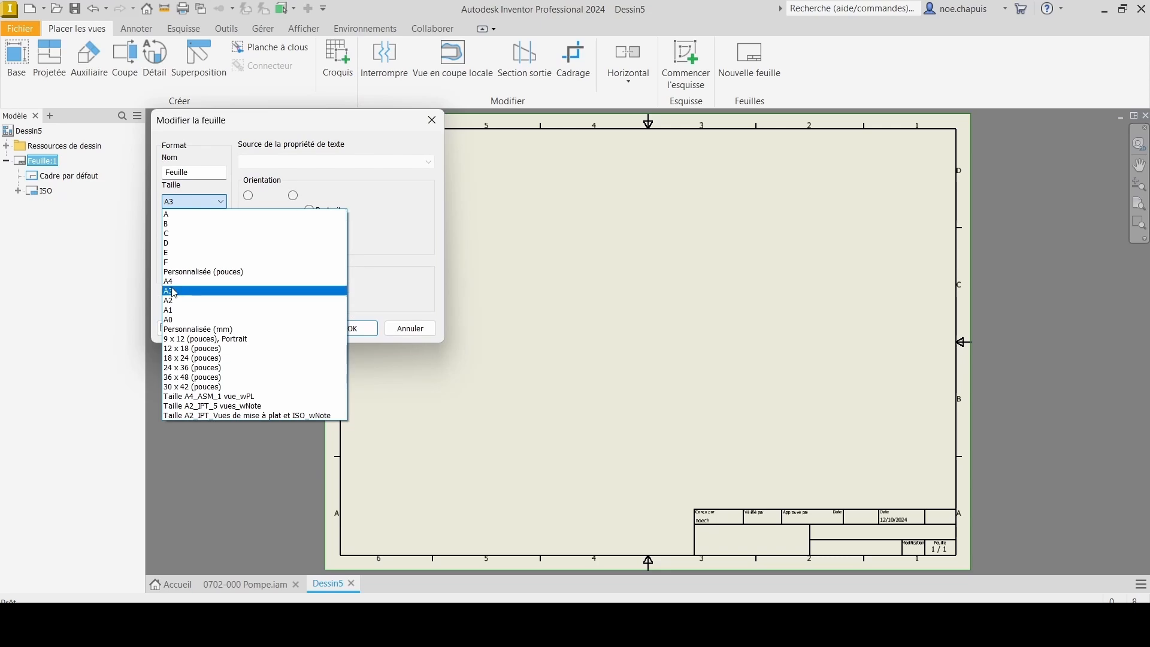
pyautogui.click(172, 282)
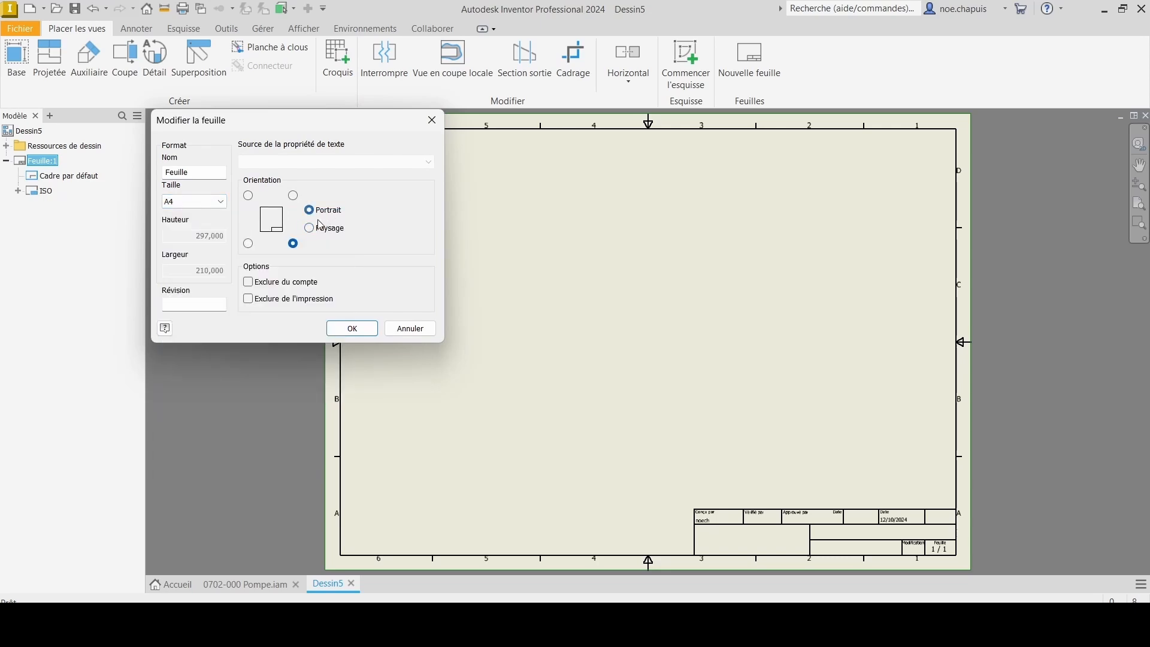
pyautogui.click(312, 234)
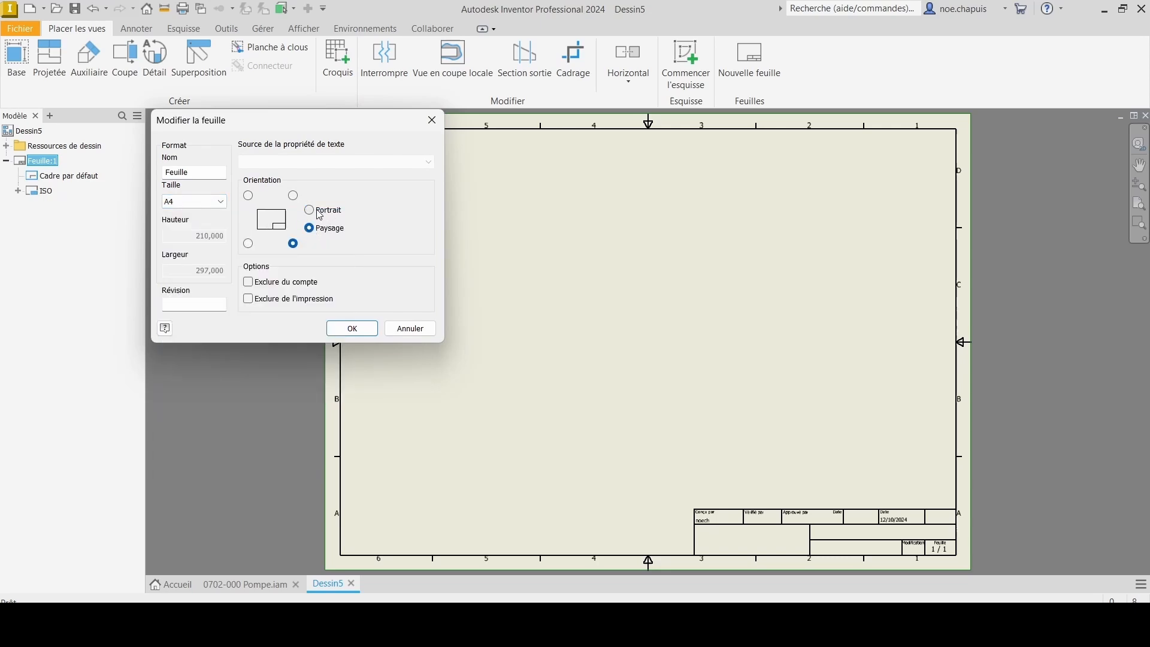
pyautogui.click(320, 214)
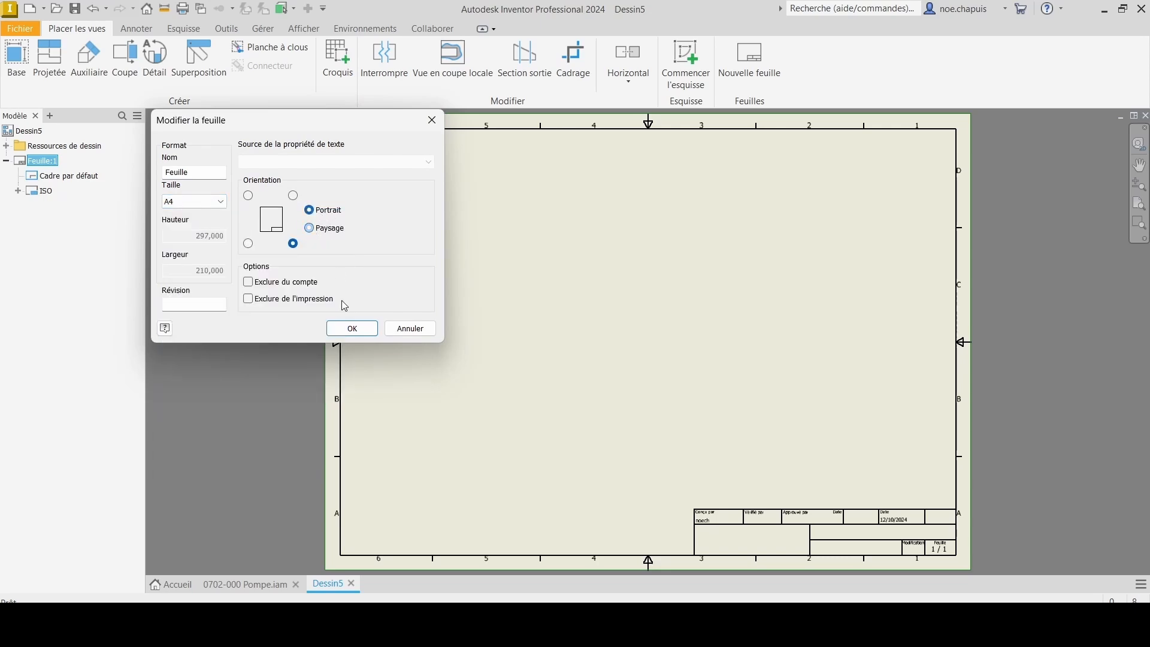
pyautogui.click(353, 329)
pyautogui.scroll(-3, 719, 330)
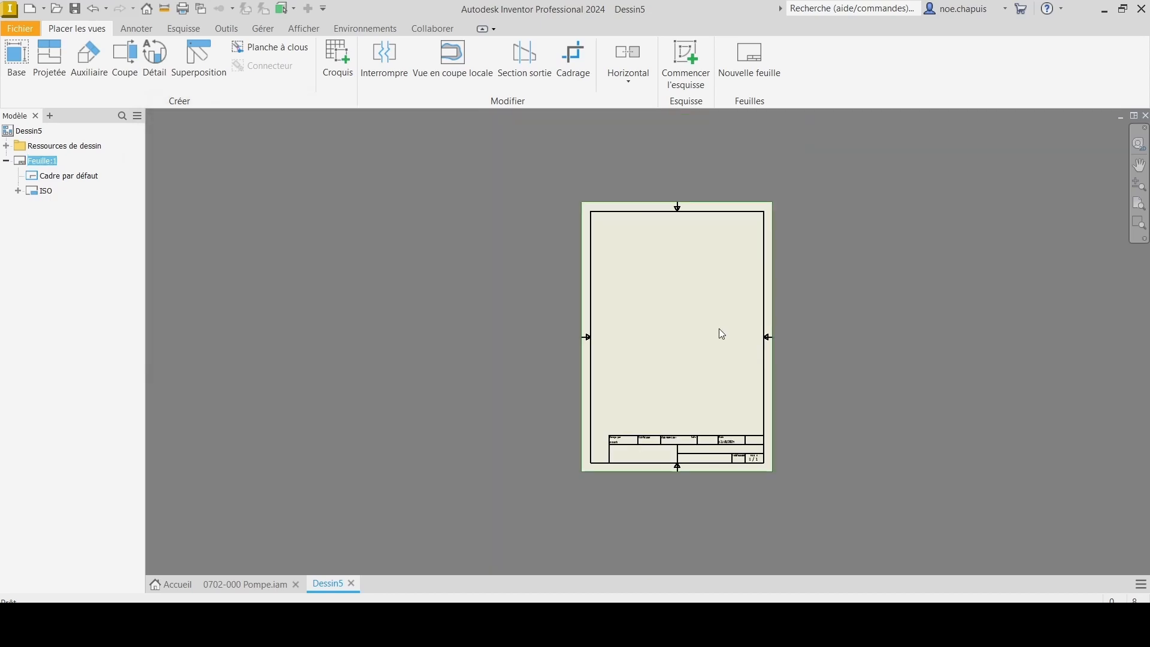
# - Start a base view of the 0702-000 Pompe assembly in the front (AVANT) orientation
pyautogui.scroll(4, 693, 350)
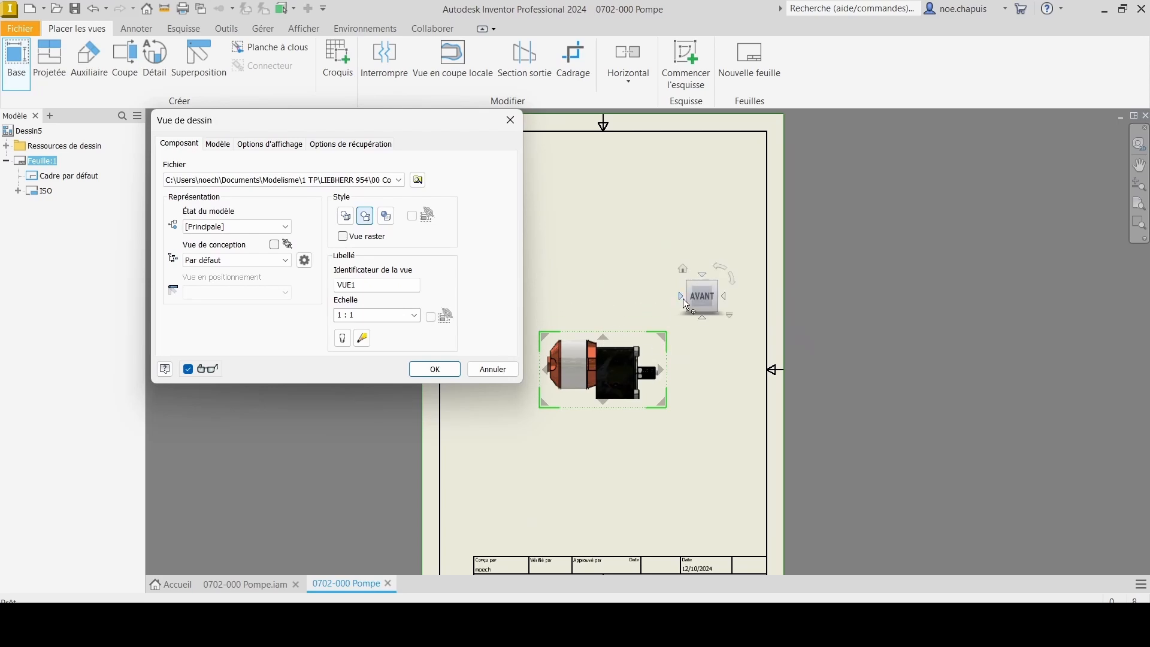
pyautogui.click(717, 268)
pyautogui.click(732, 277)
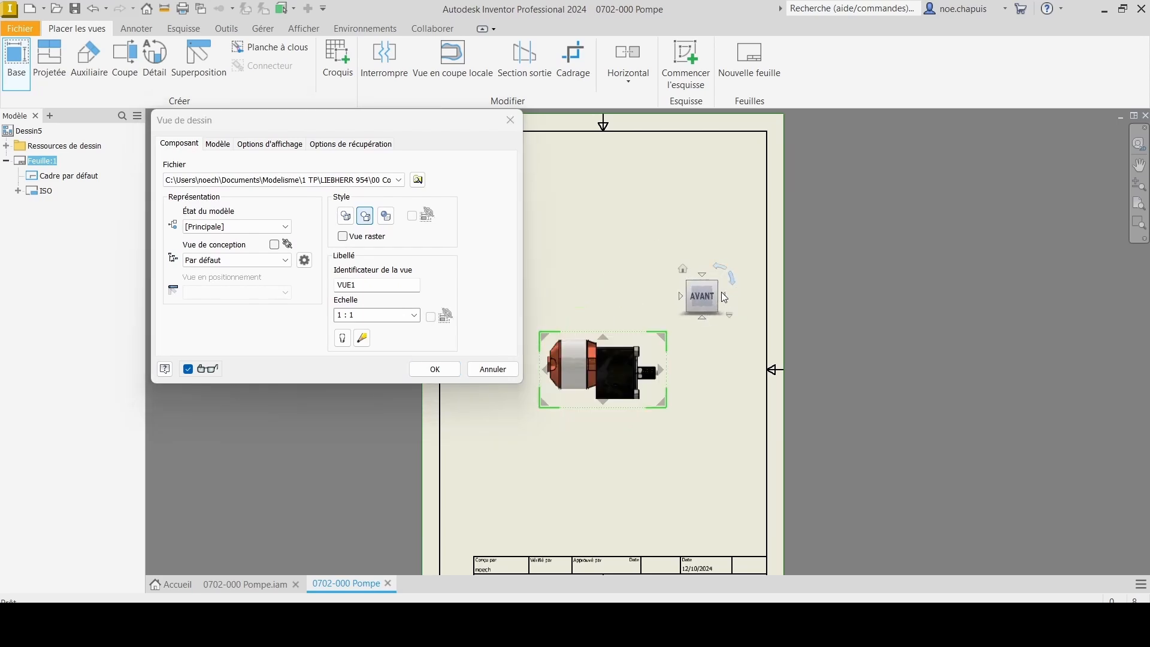
pyautogui.click(725, 299)
pyautogui.moveTo(610, 369); pyautogui.dragTo(759, 357, button='middle')
pyautogui.click(748, 255)
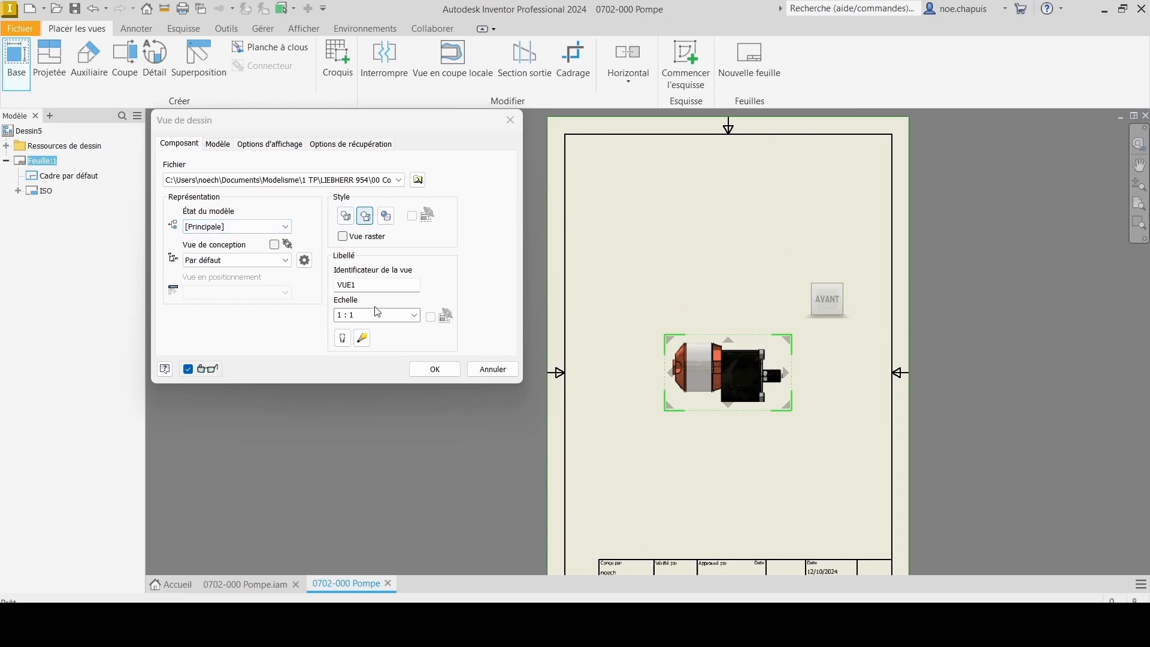
# - Set the base view's scale to 2:1
pyautogui.click(388, 315)
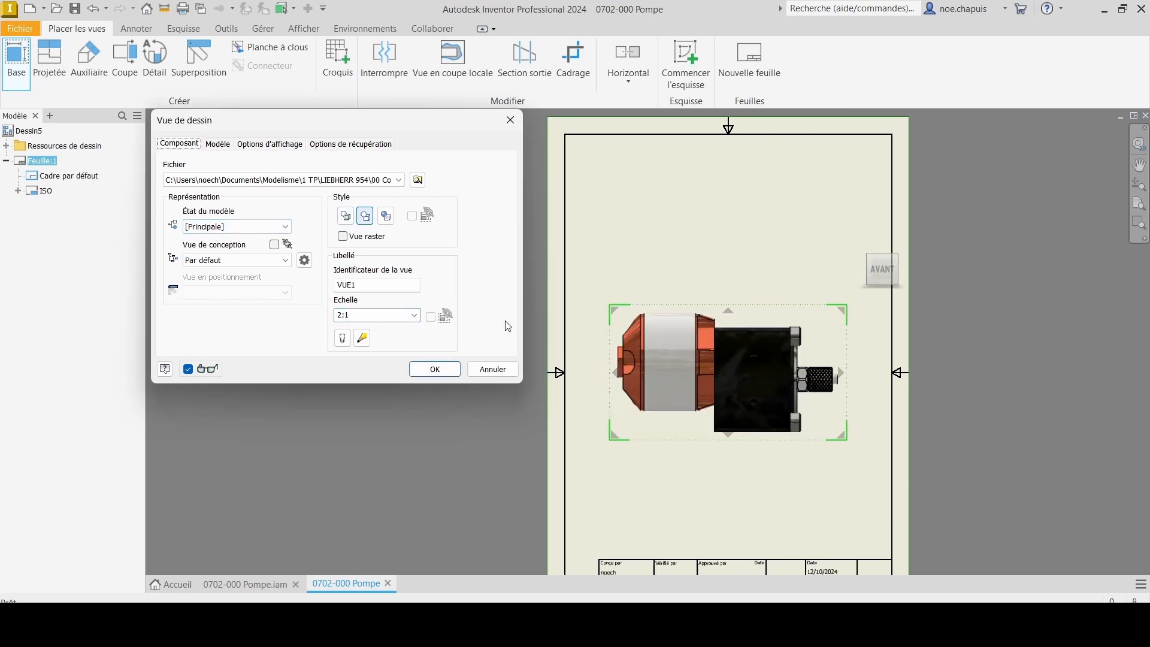
pyautogui.click(414, 315)
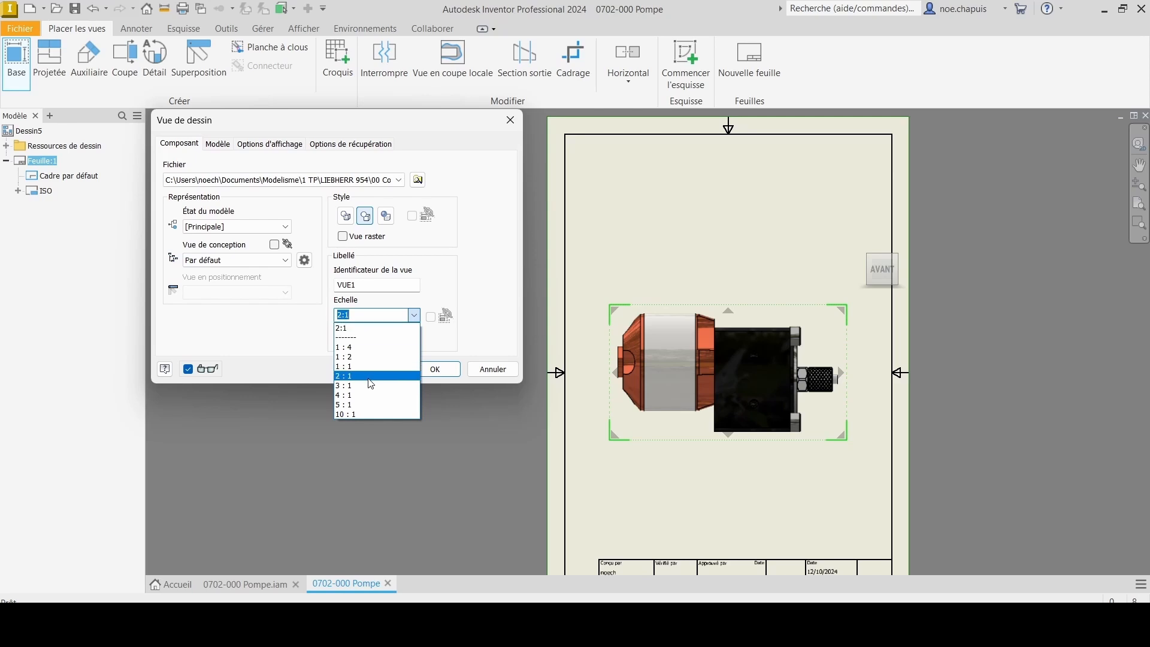
pyautogui.click(369, 366)
pyautogui.click(414, 315)
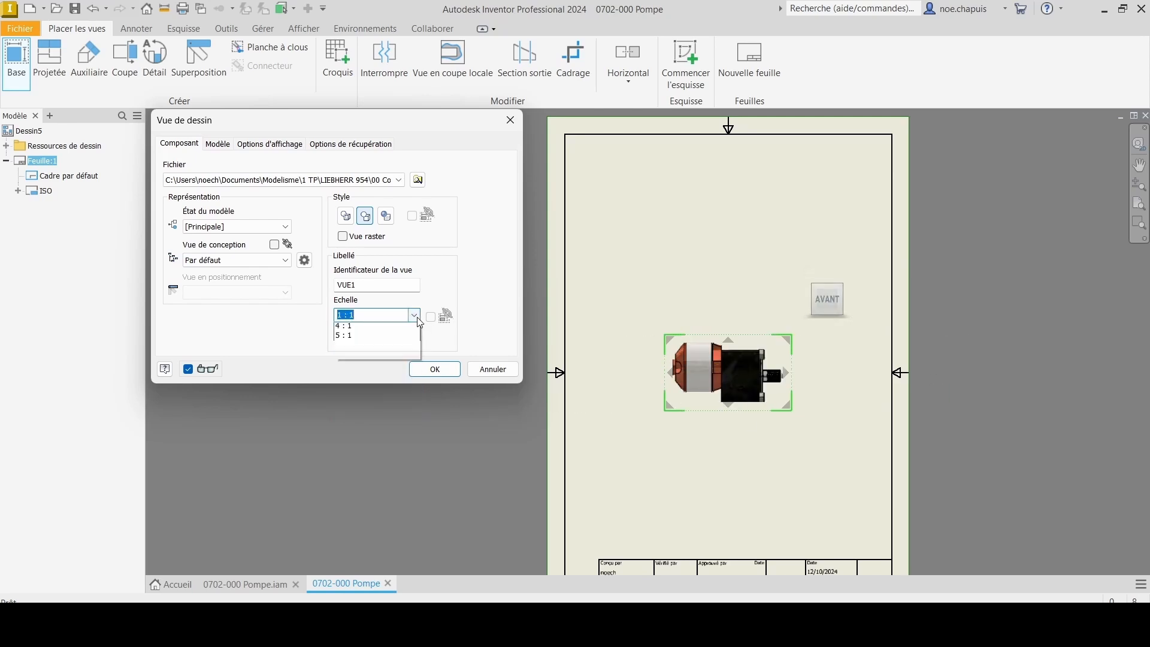
pyautogui.click(369, 376)
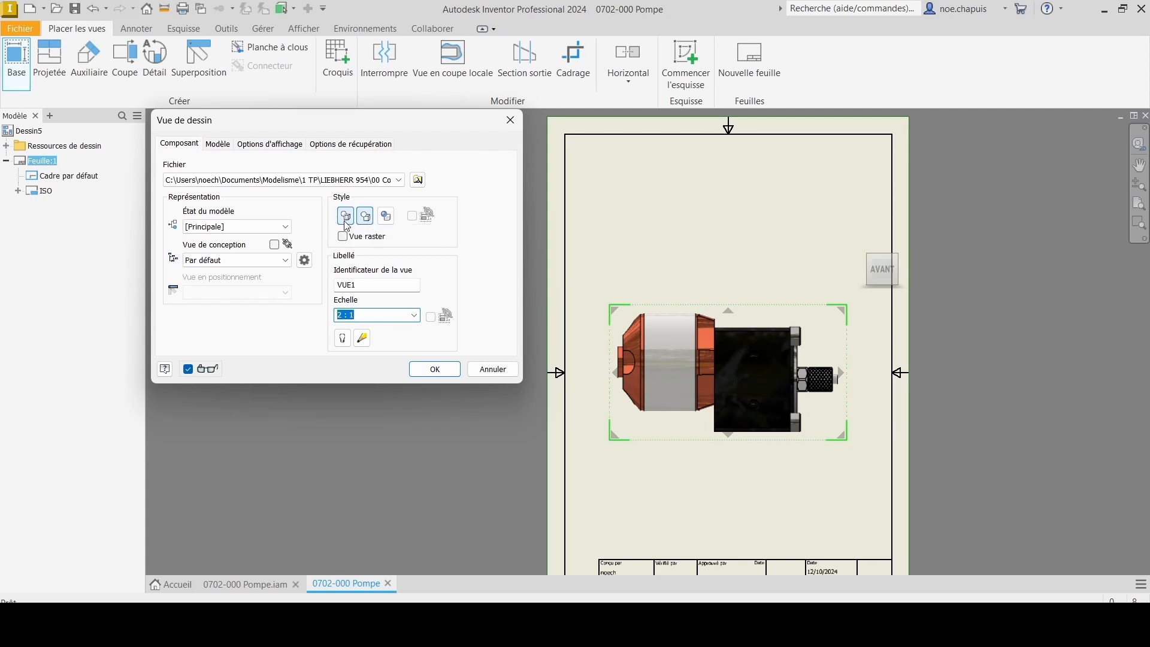
# - Choose the style without hidden lines for the base view and create it on the sheet
pyautogui.click(387, 218)
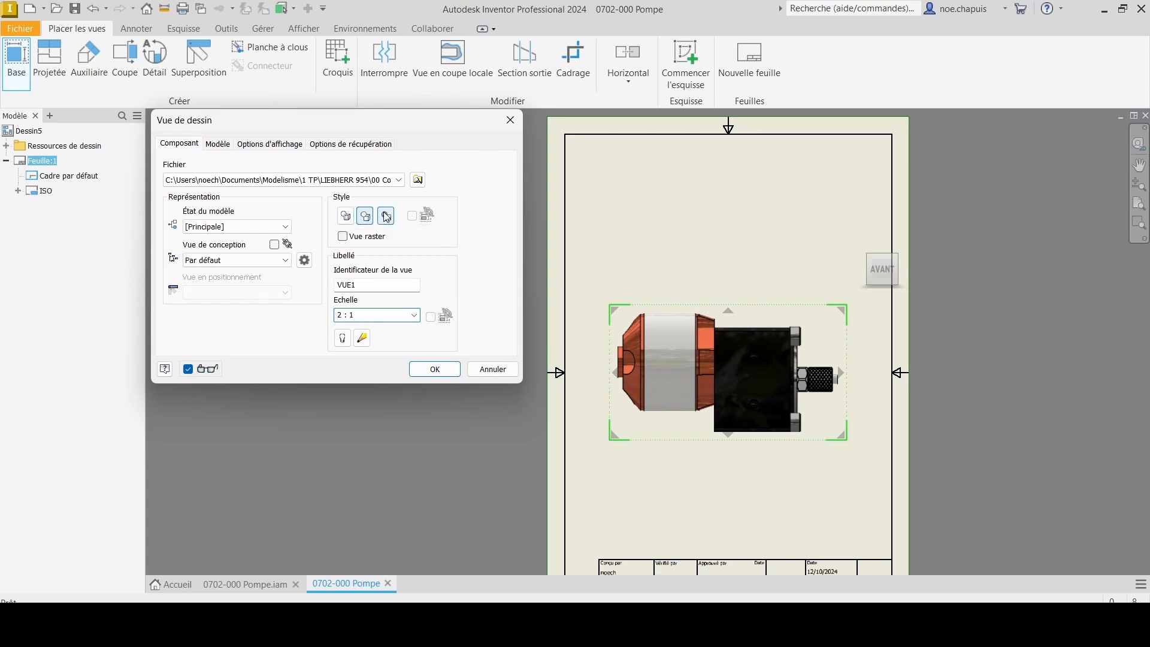
pyautogui.click(347, 217)
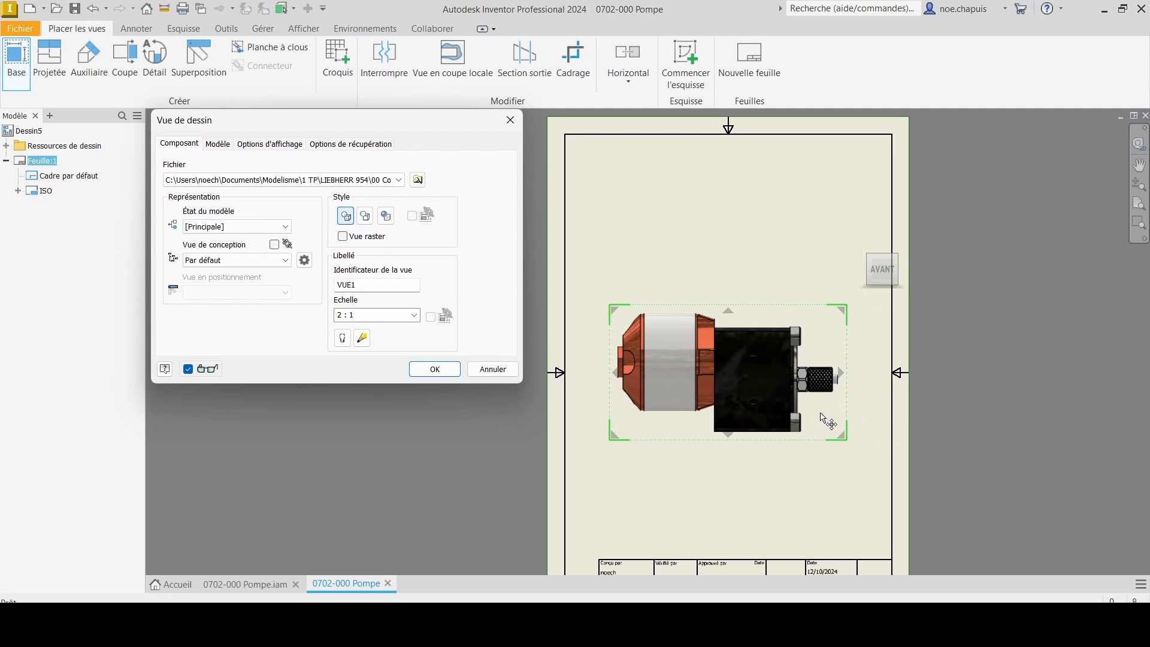
pyautogui.click(366, 218)
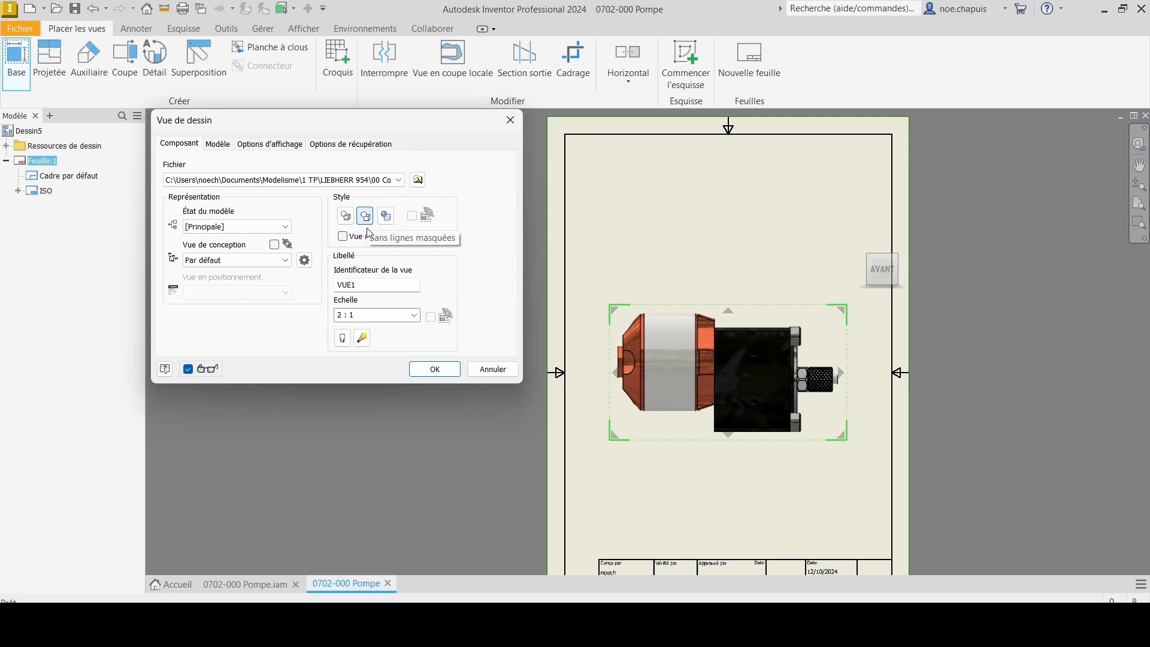
pyautogui.click(435, 369)
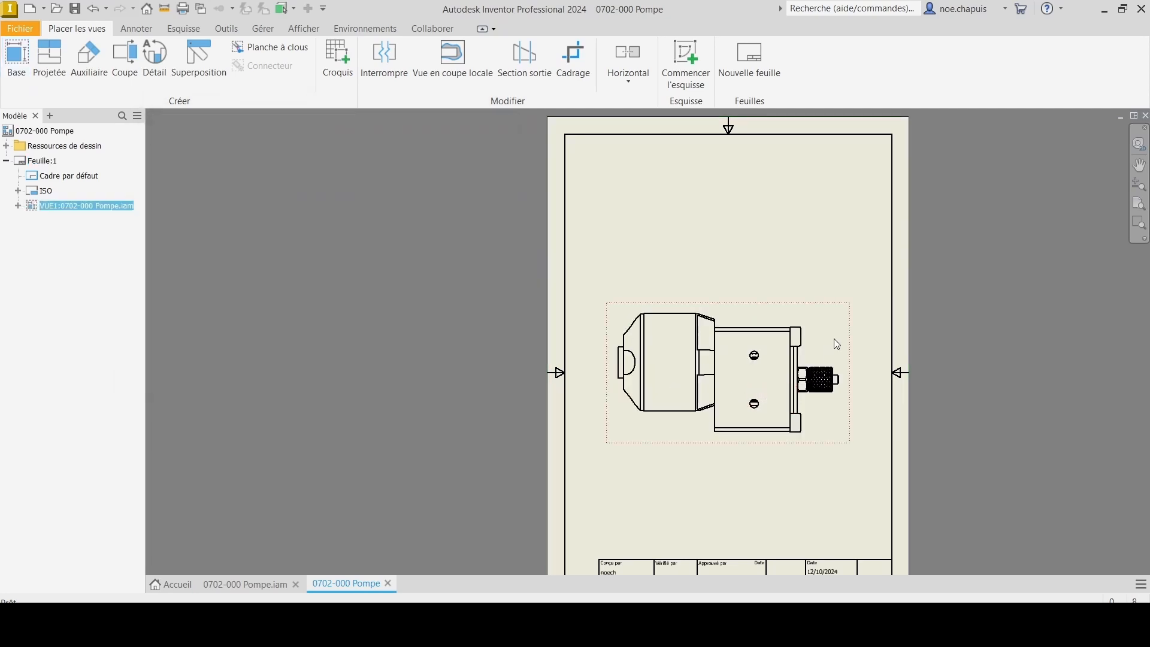
# - Move the base view up to the upper-left area of the sheet
pyautogui.moveTo(809, 308)
pyautogui.mouseDown()
pyautogui.moveTo(790, 267)
pyautogui.moveTo(787, 165)
pyautogui.moveTo(772, 152)
pyautogui.mouseUp()
pyautogui.click(843, 207)
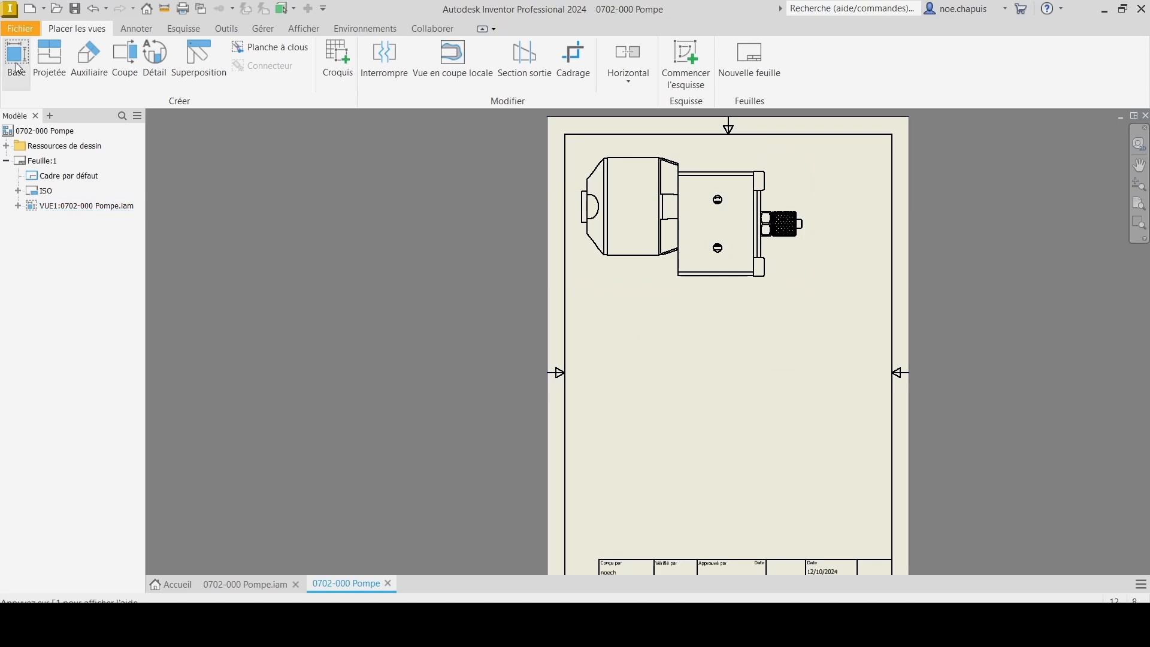
pyautogui.click(47, 62)
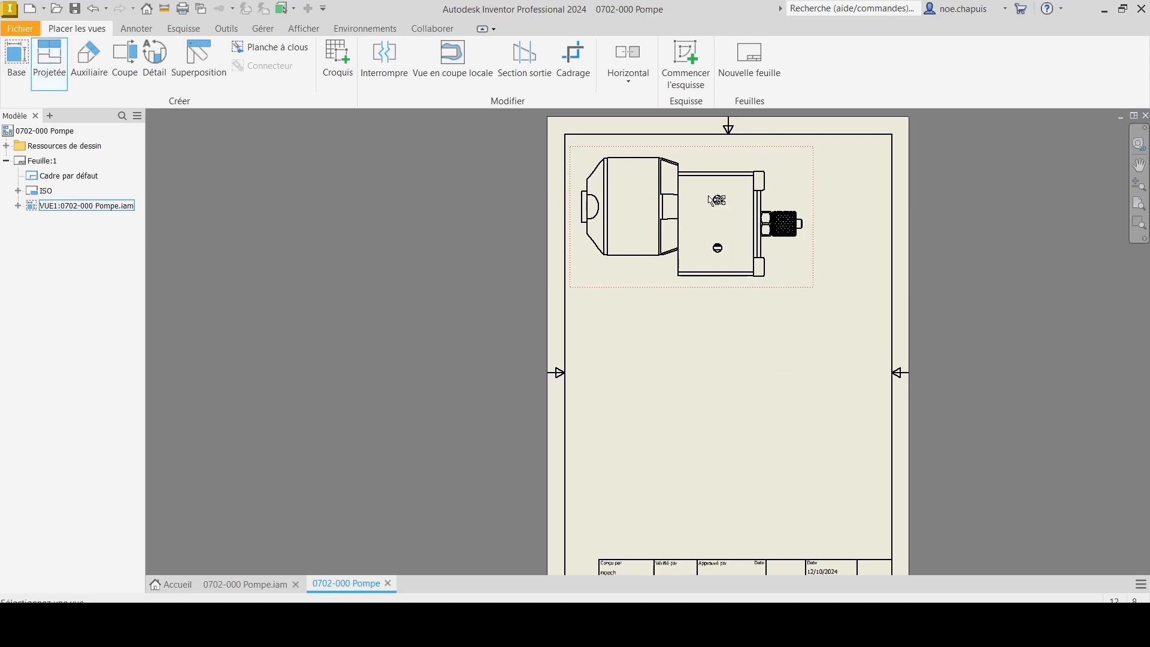
pyautogui.press('Escape')
# - Set the base view's scale to 1:1 and move the view to the upper-right area of the sheet
pyautogui.doubleClick(712, 170)
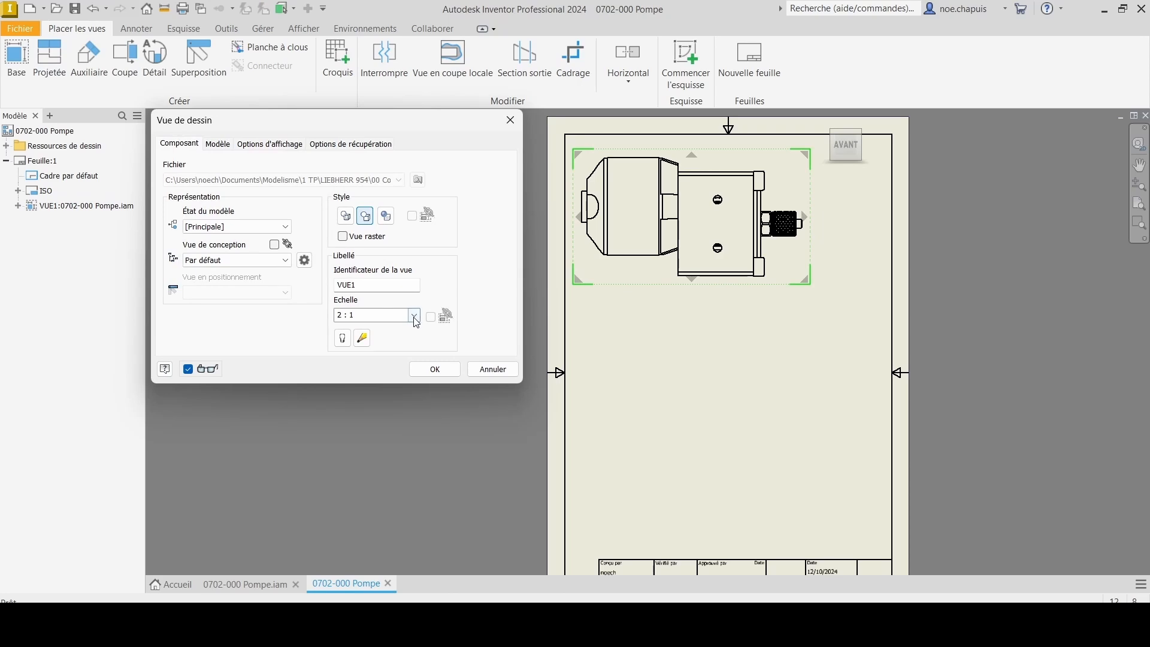
pyautogui.click(414, 316)
pyautogui.click(363, 367)
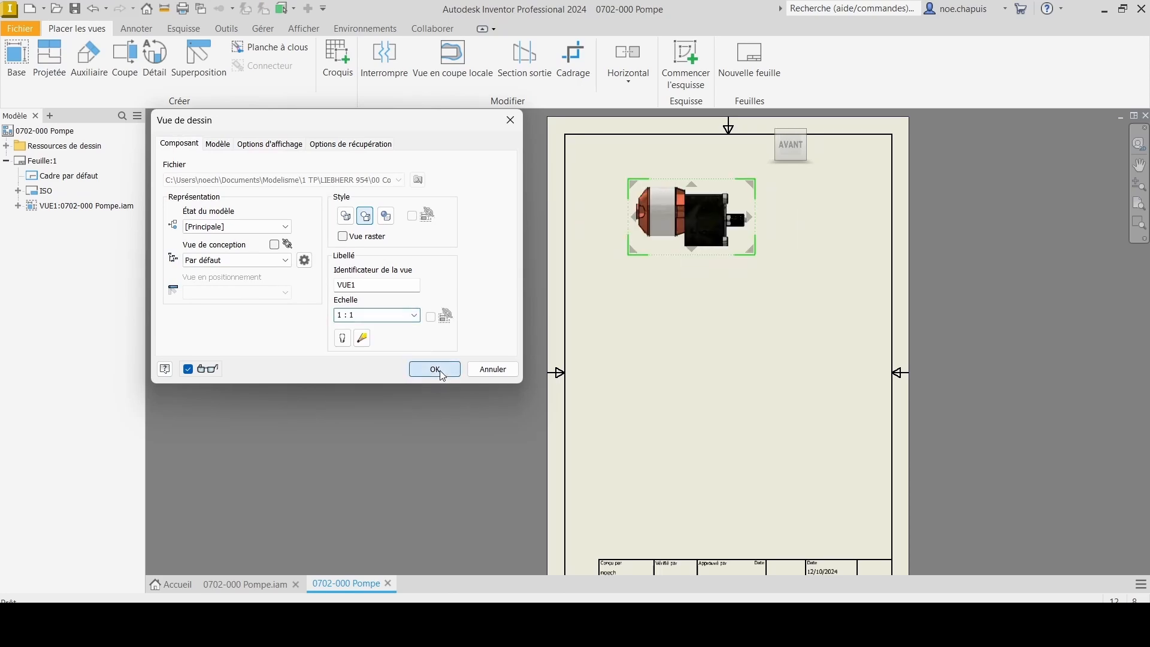
pyautogui.click(436, 369)
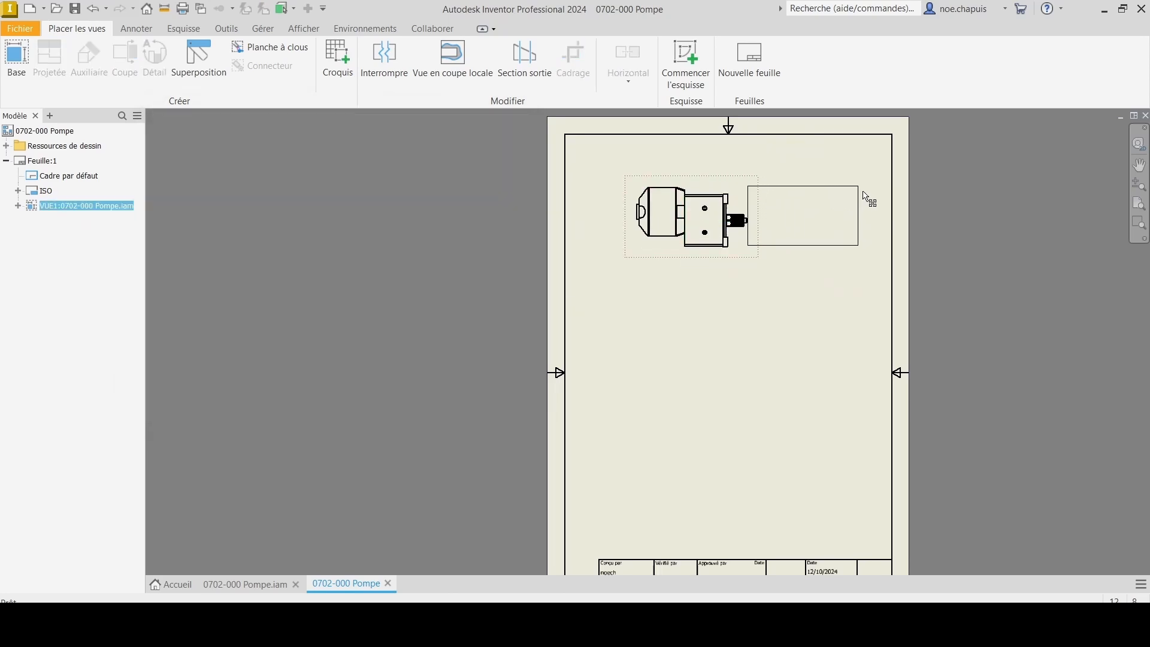
pyautogui.moveTo(866, 198); pyautogui.dragTo(876, 201)
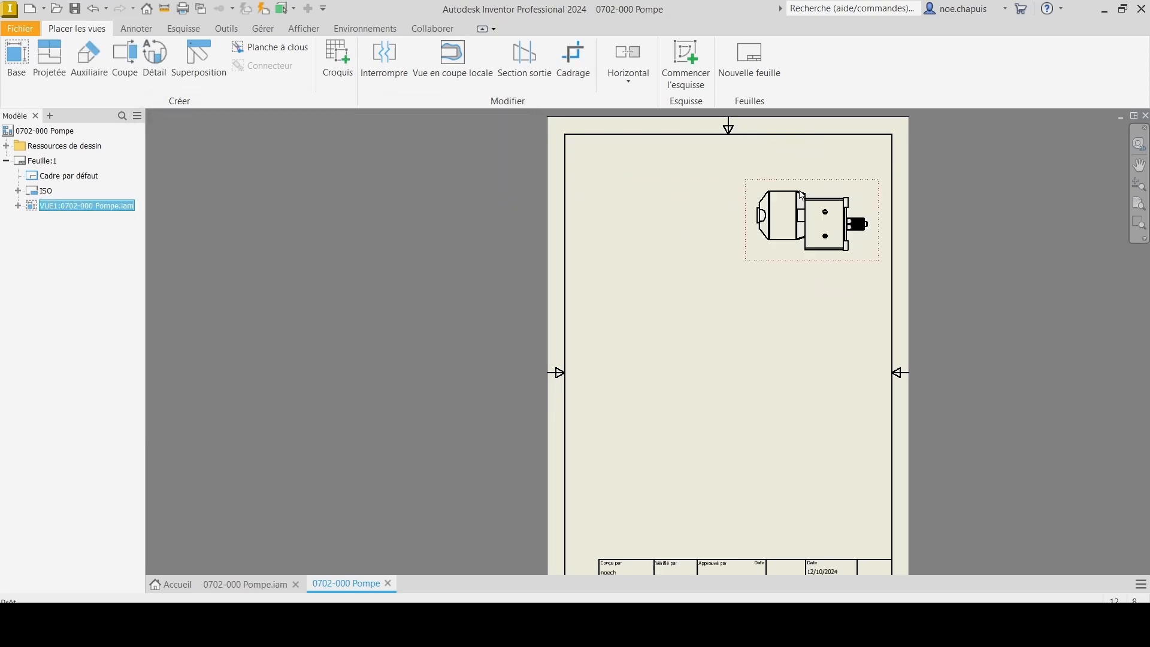
# - Create a projected view of the pump's fitting side left of the base view, then shift the base view slightly down and left
pyautogui.click(53, 64)
pyautogui.click(835, 192)
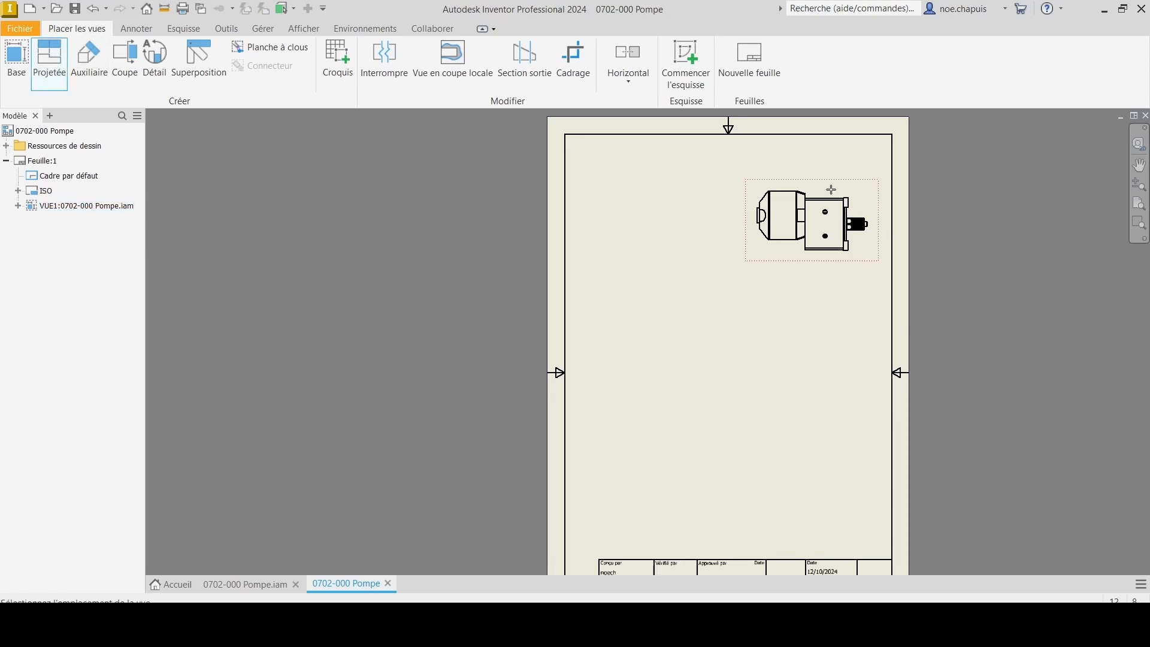
pyautogui.click(627, 217)
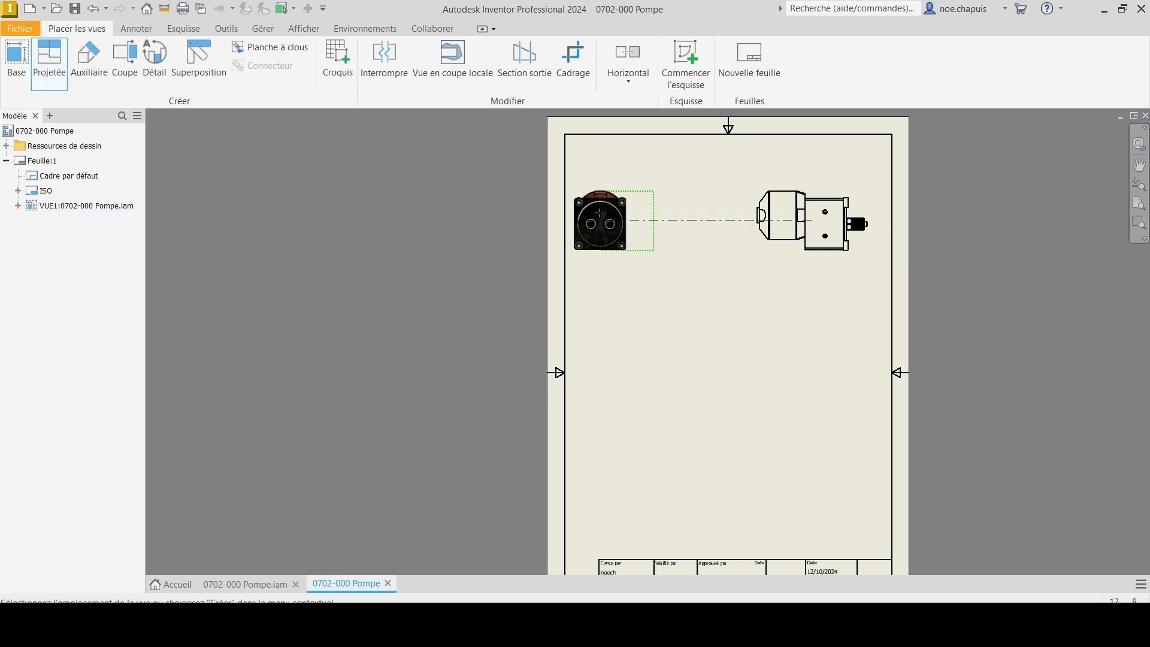
pyautogui.rightClick(683, 215)
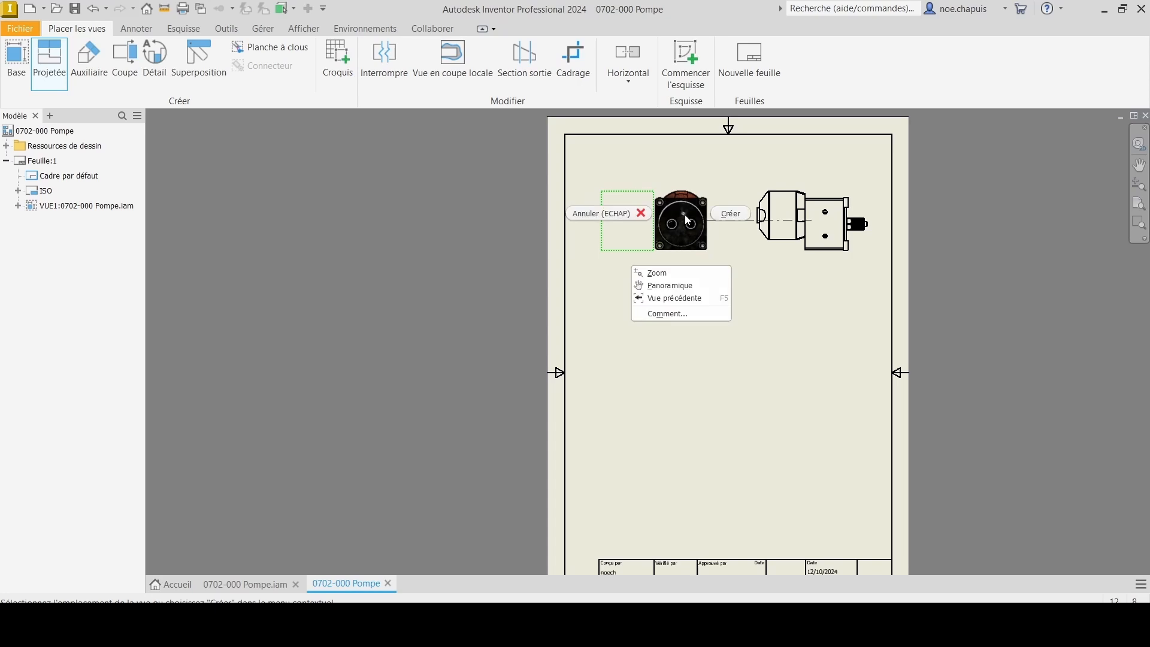
pyautogui.click(675, 271)
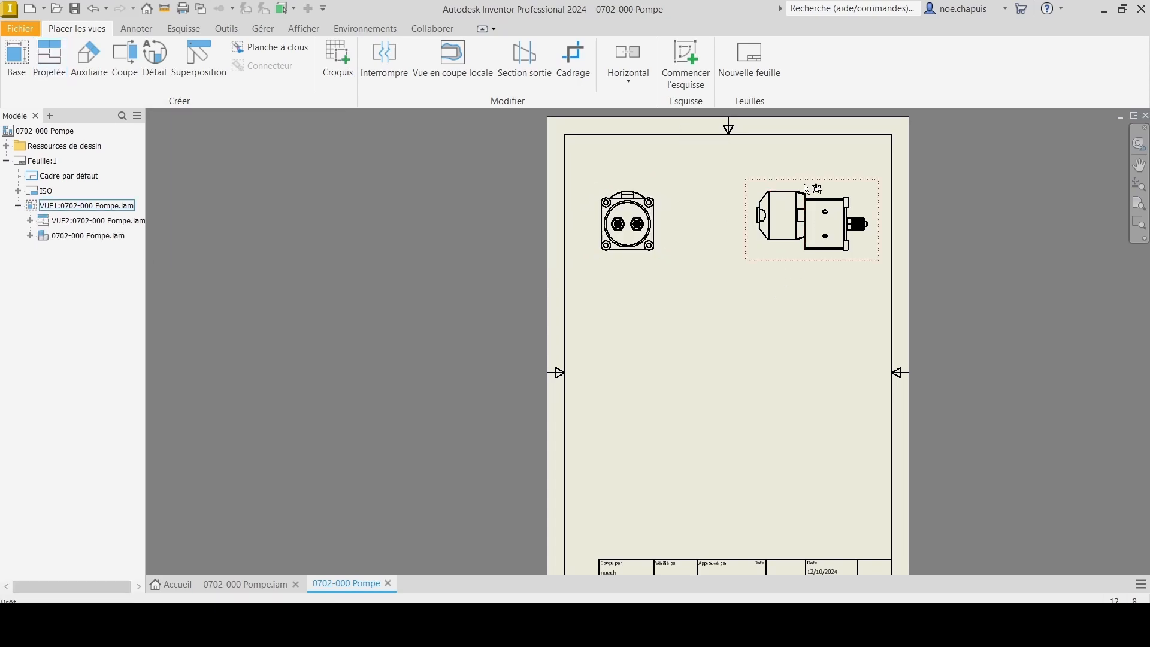
pyautogui.moveTo(806, 182); pyautogui.dragTo(774, 207)
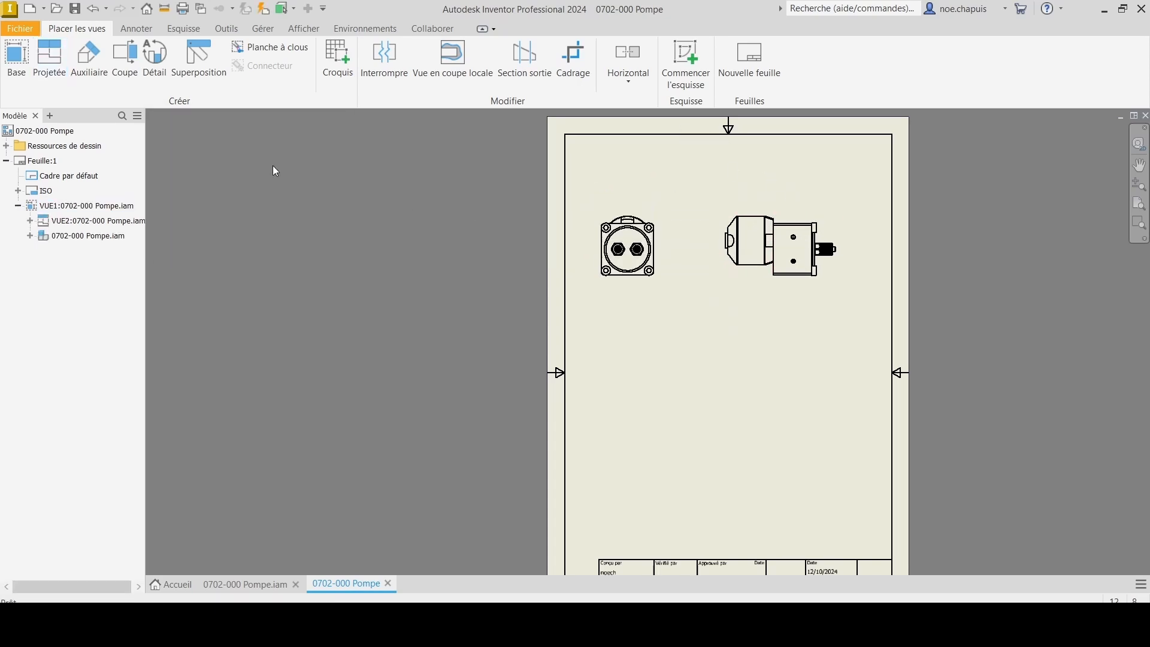
# - Create an isometric projected view up and to the left of the base view, then shift the base view down
pyautogui.click(49, 57)
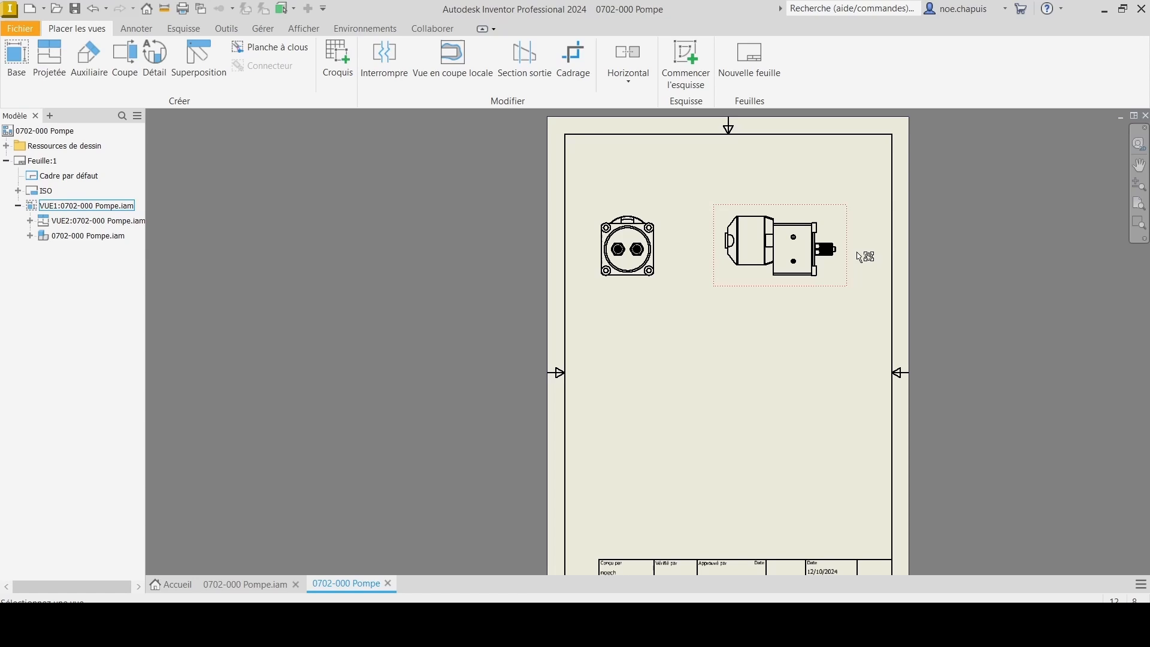
pyautogui.click(830, 236)
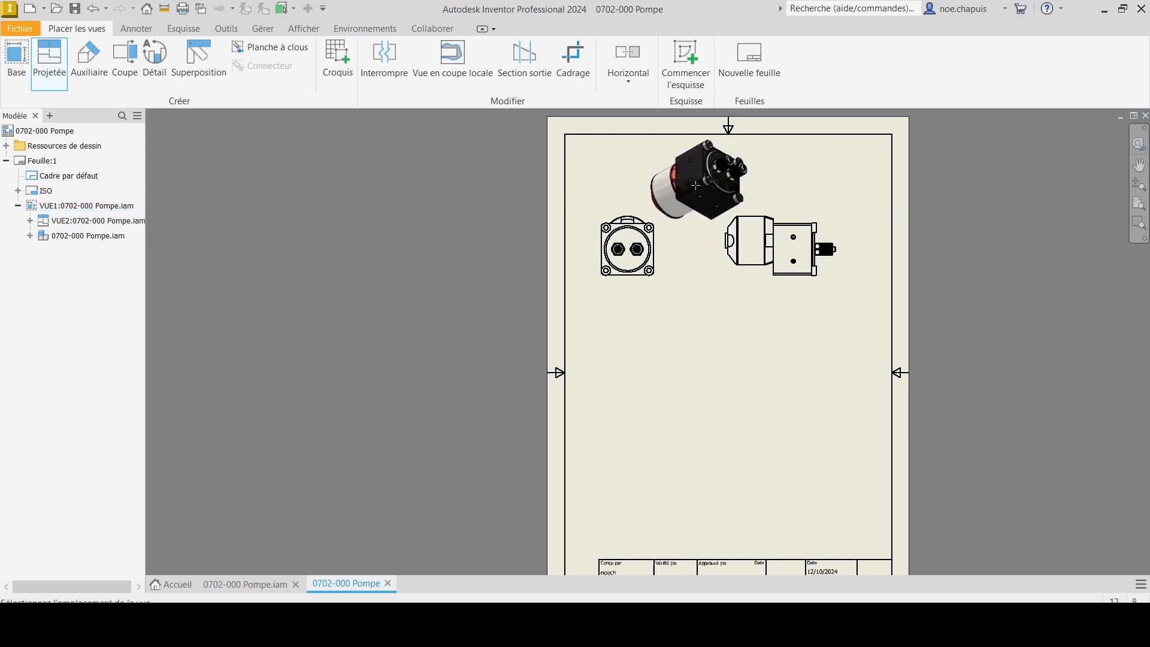
pyautogui.click(696, 192)
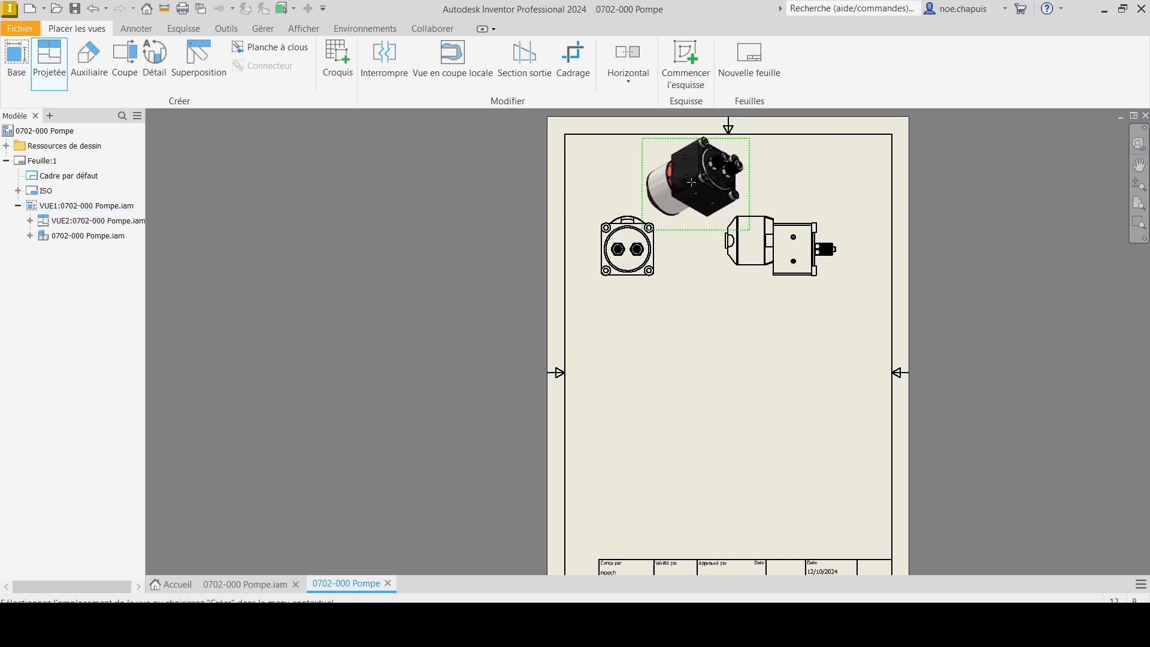
pyautogui.rightClick(696, 192)
pyautogui.click(734, 182)
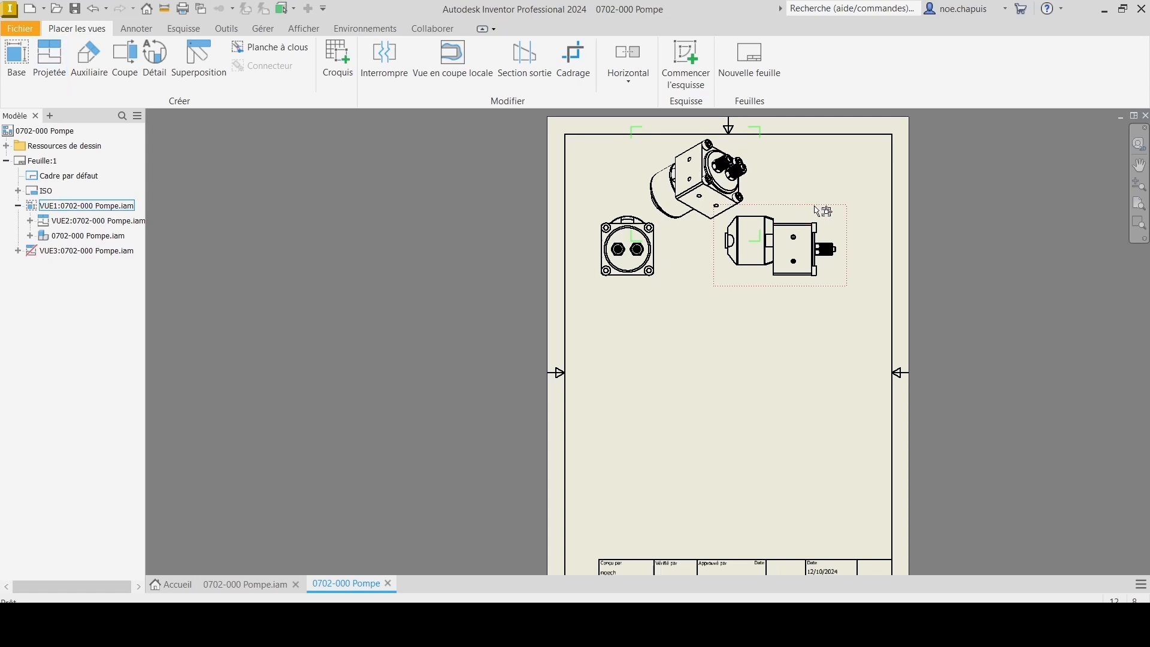
pyautogui.moveTo(815, 205); pyautogui.dragTo(819, 249)
# - Move the isometric view to the upper-right corner of the sheet and set its style to shaded
pyautogui.moveTo(680, 234); pyautogui.dragTo(817, 234)
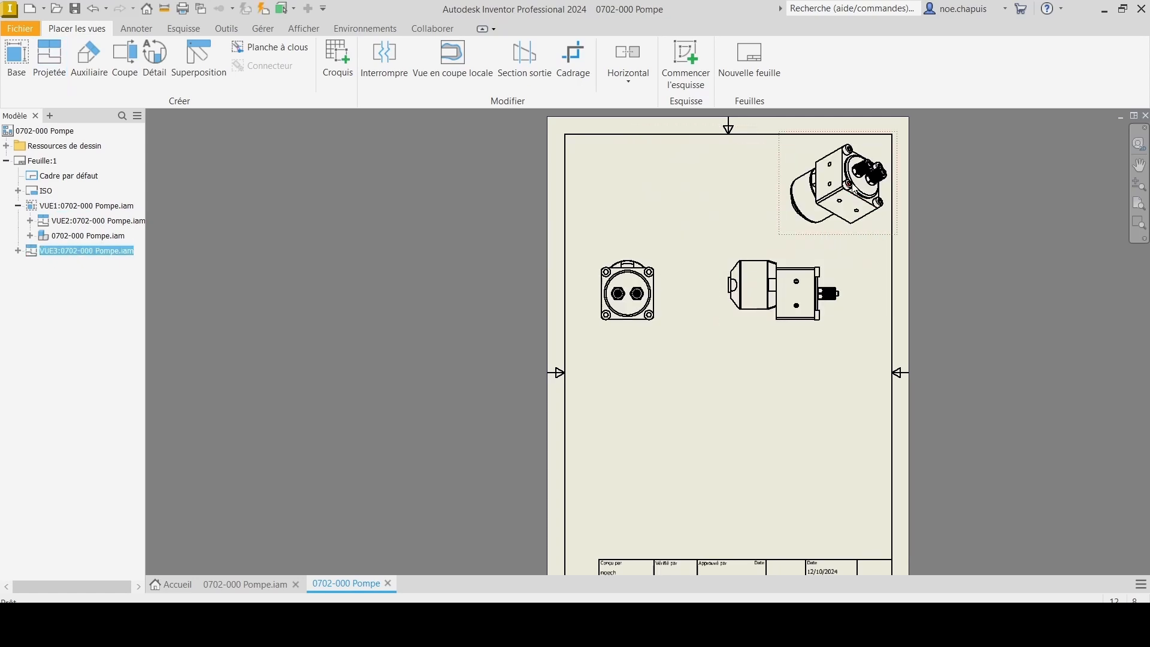
pyautogui.doubleClick(871, 156)
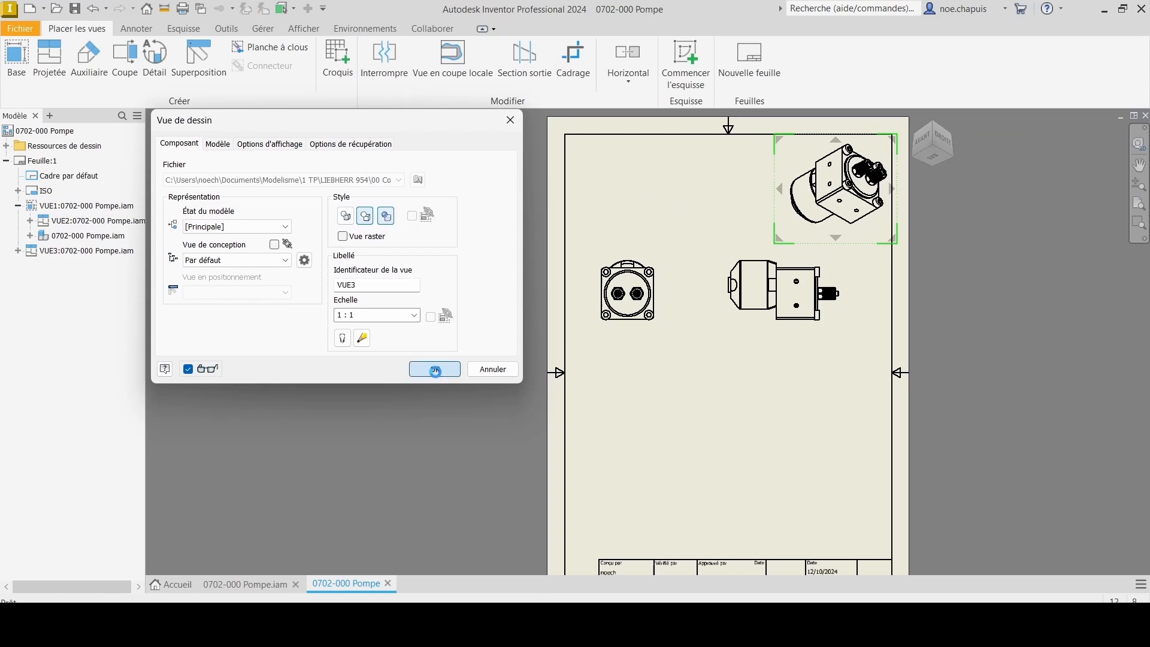
pyautogui.scroll(3, 824, 181)
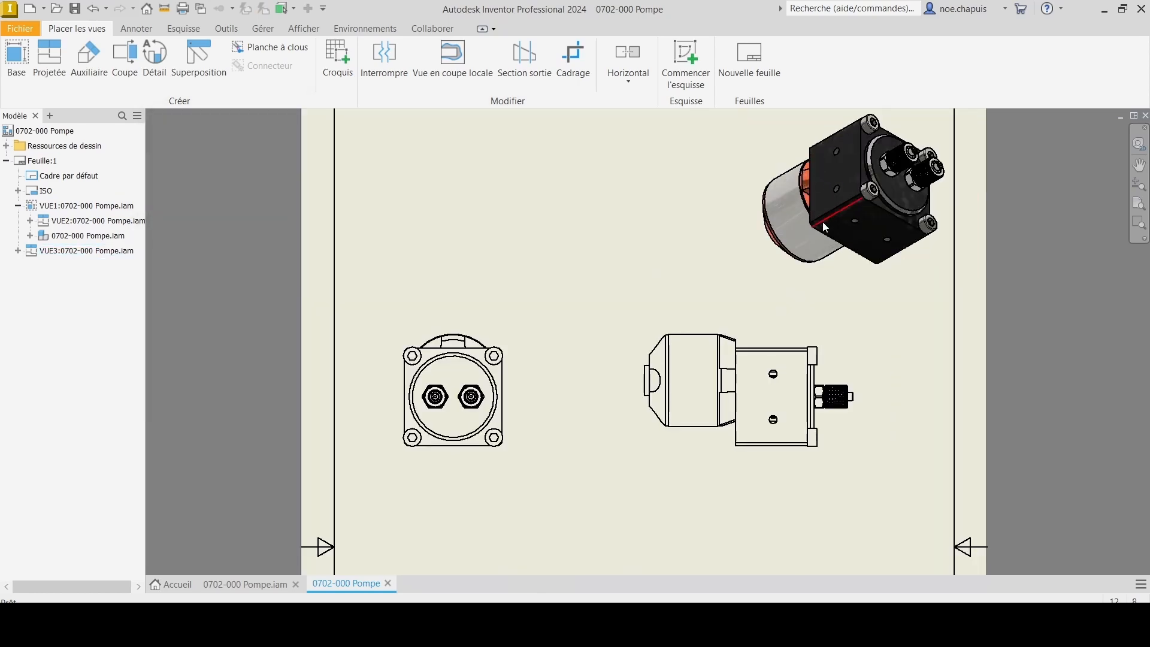
# - Dimension the width of the square pump body in the fitting-side view, placing the dimension above the view
pyautogui.scroll(-5, 791, 286)
pyautogui.scroll(7, 797, 342)
pyautogui.scroll(-2, 767, 304)
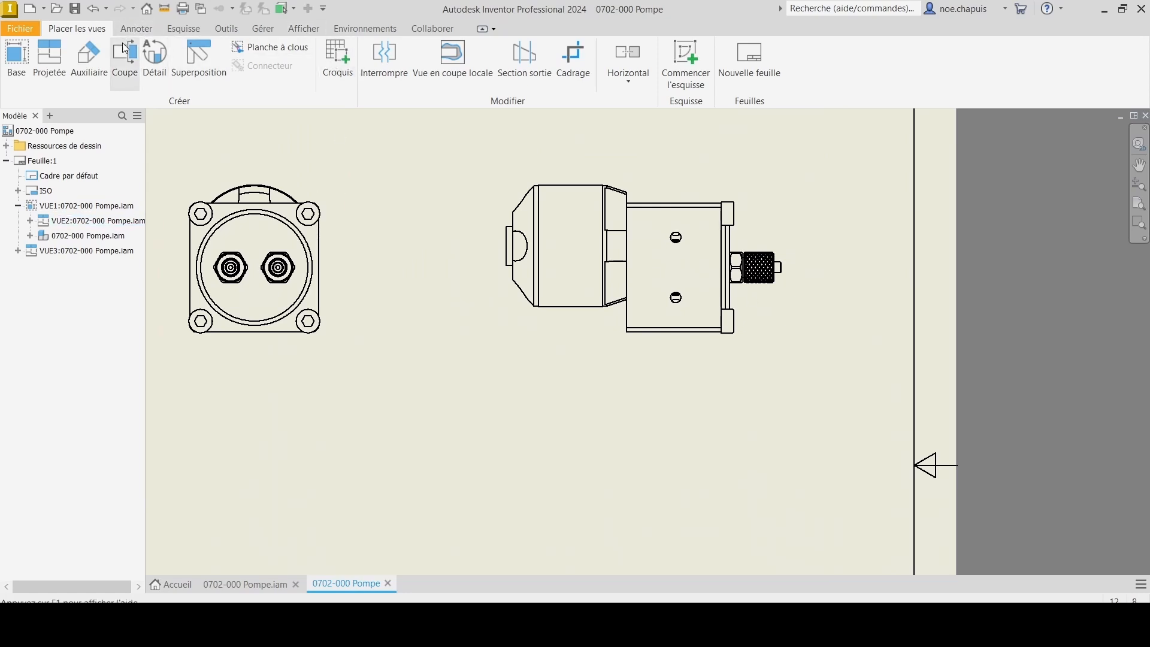
pyautogui.click(136, 28)
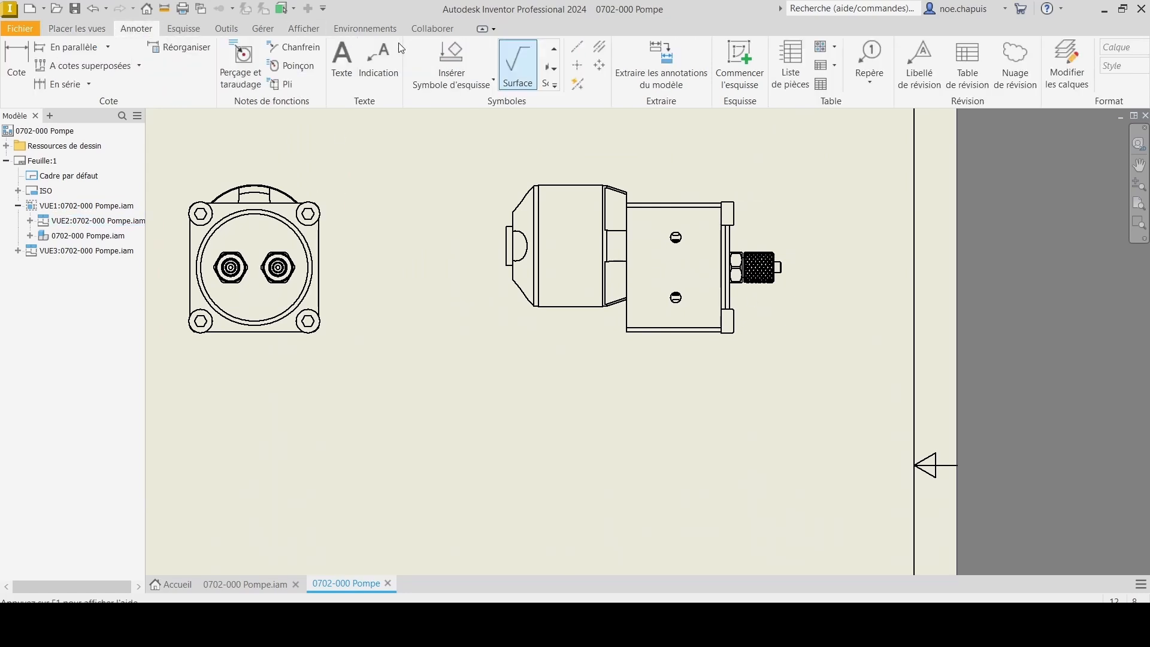
pyautogui.click(24, 49)
pyautogui.moveTo(421, 266); pyautogui.dragTo(596, 285, button='middle')
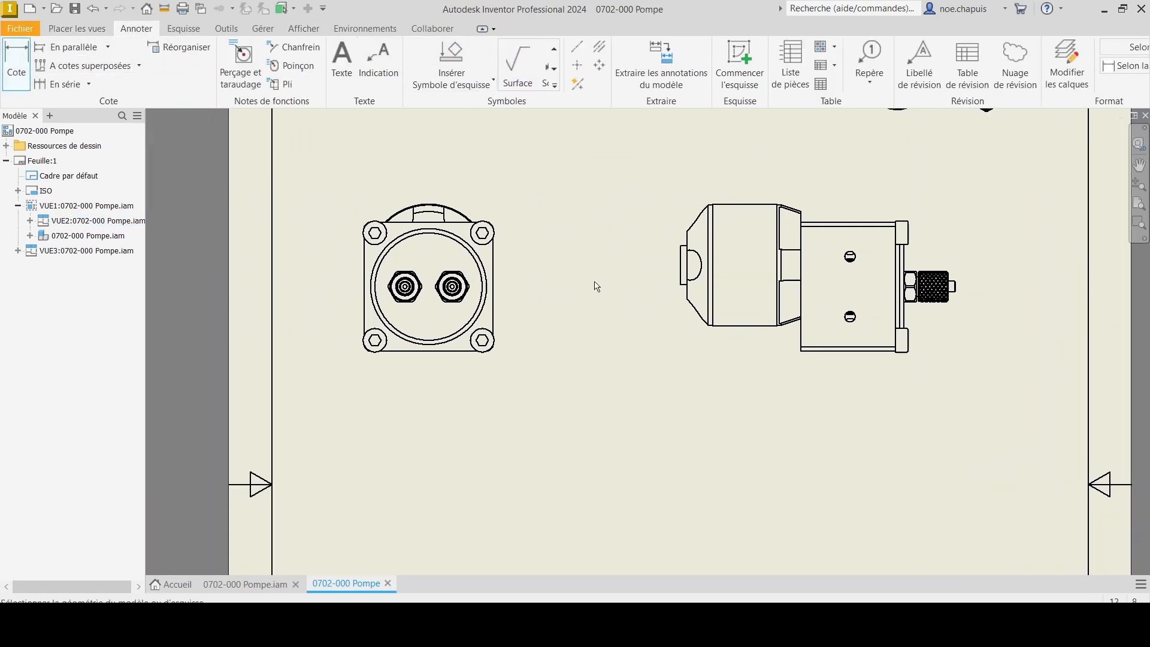
pyautogui.click(492, 255)
pyautogui.click(366, 239)
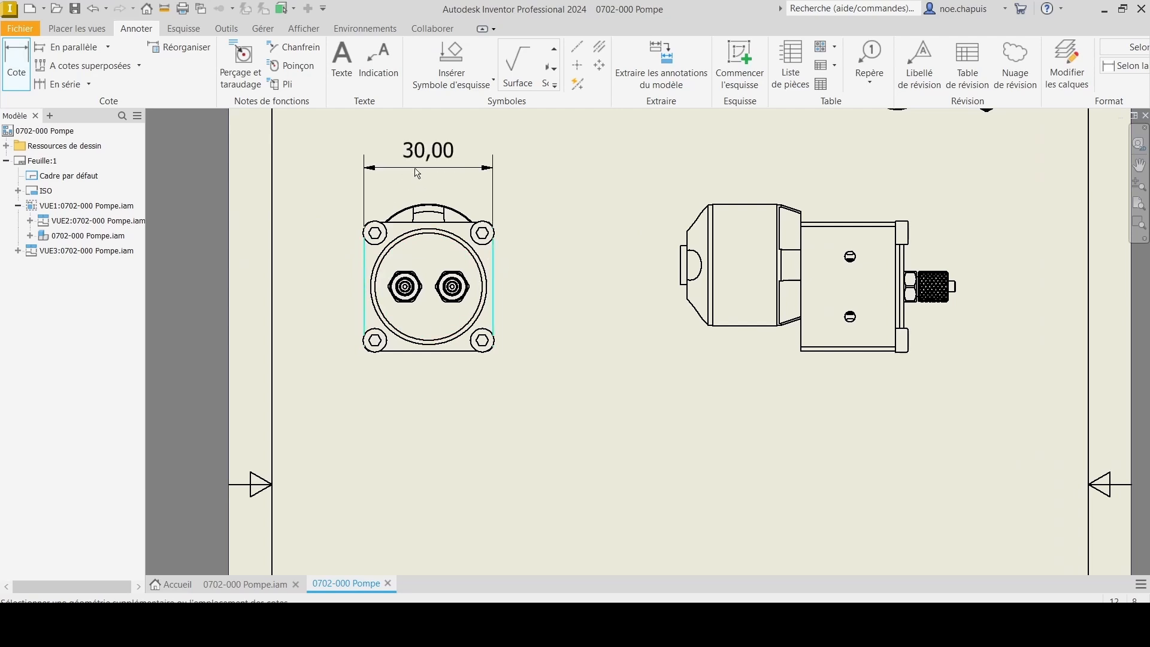
pyautogui.click(574, 284)
pyautogui.click(516, 369)
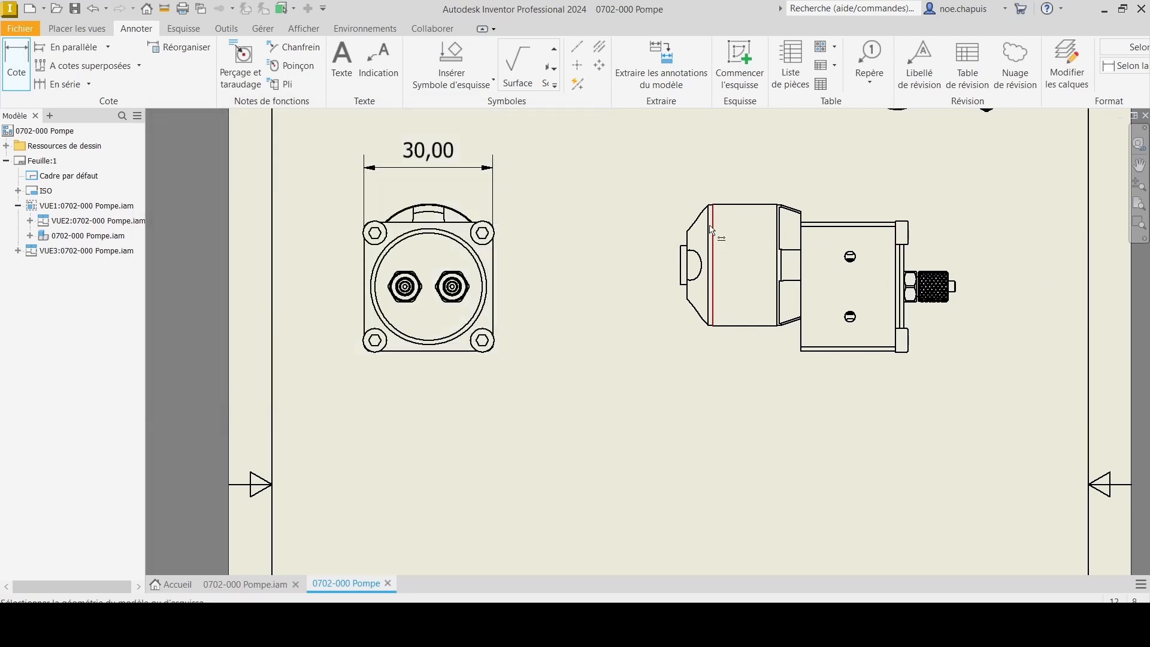
# - Dimension the pump's overall length in the base view, from the motor's end face to the fitting's tip, placed above the view
pyautogui.scroll(-3, 772, 259)
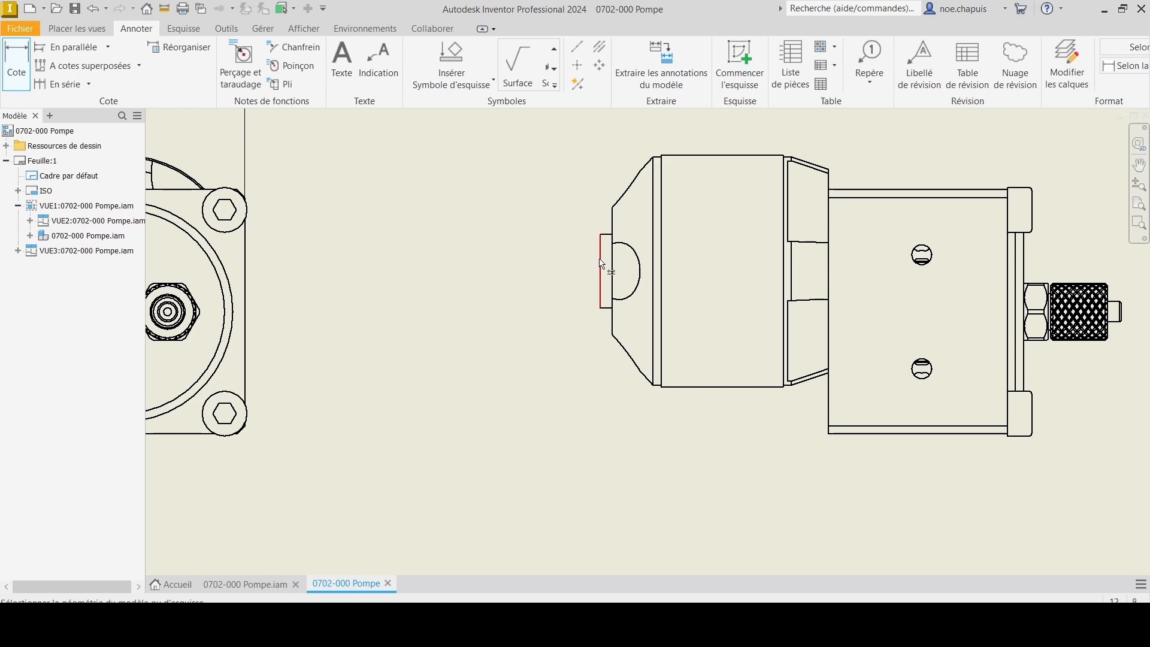
pyautogui.click(602, 266)
pyautogui.moveTo(1141, 315); pyautogui.dragTo(674, 290, button='middle')
pyautogui.scroll(-6, 660, 288)
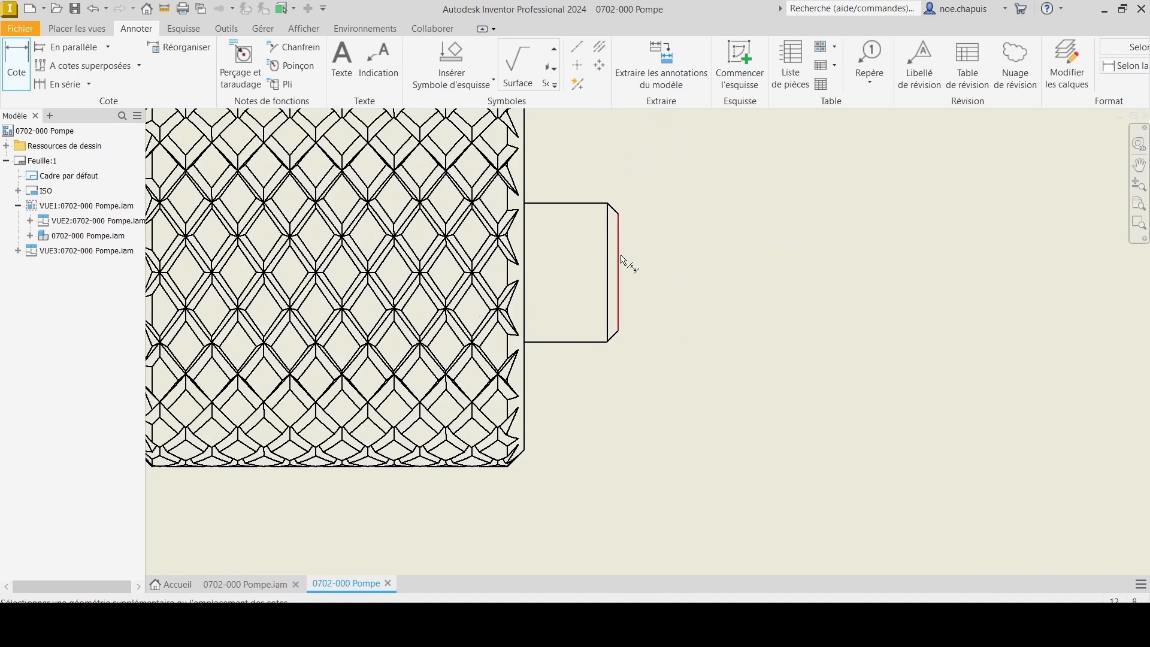
pyautogui.click(618, 262)
pyautogui.scroll(8, 645, 376)
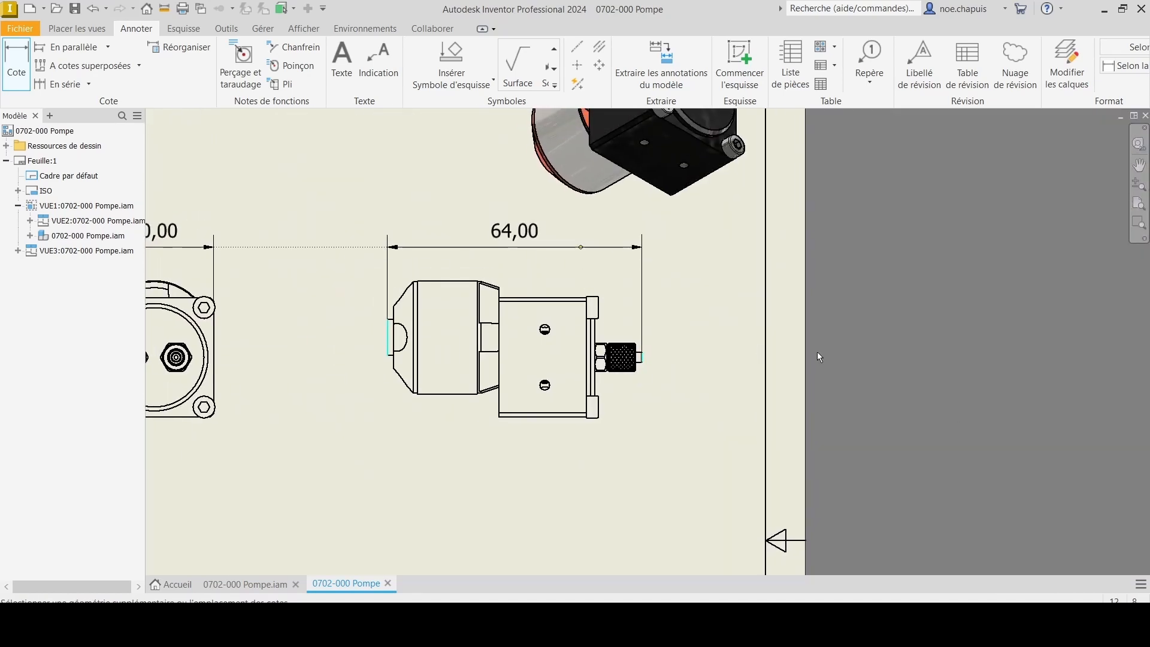
pyautogui.click(571, 246)
pyautogui.click(520, 370)
# - Dimension the motor's outer diameter in the base view, placing the dimension to the left of the motor
pyautogui.moveTo(513, 310); pyautogui.dragTo(767, 289, button='middle')
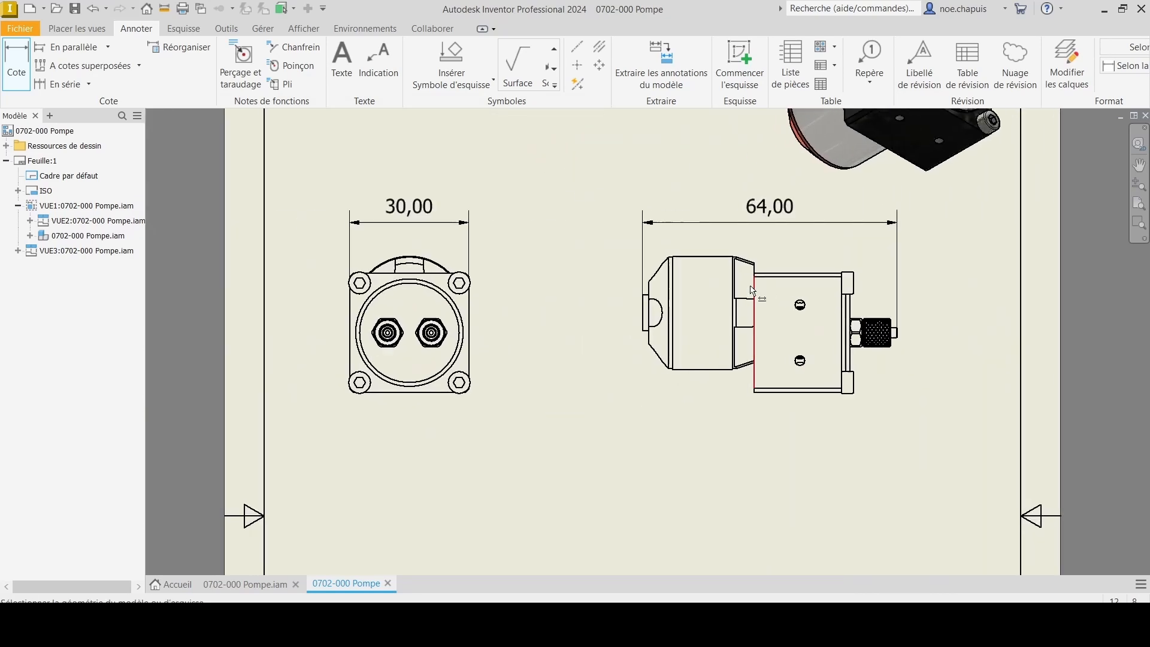
pyautogui.click(689, 257)
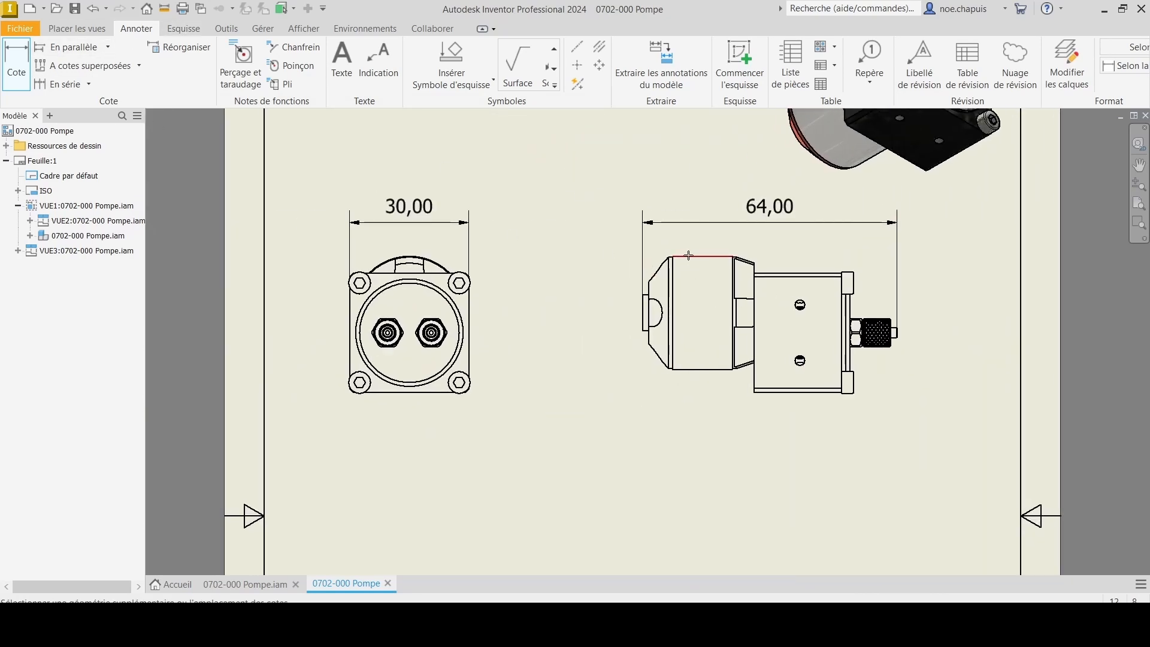
pyautogui.click(700, 371)
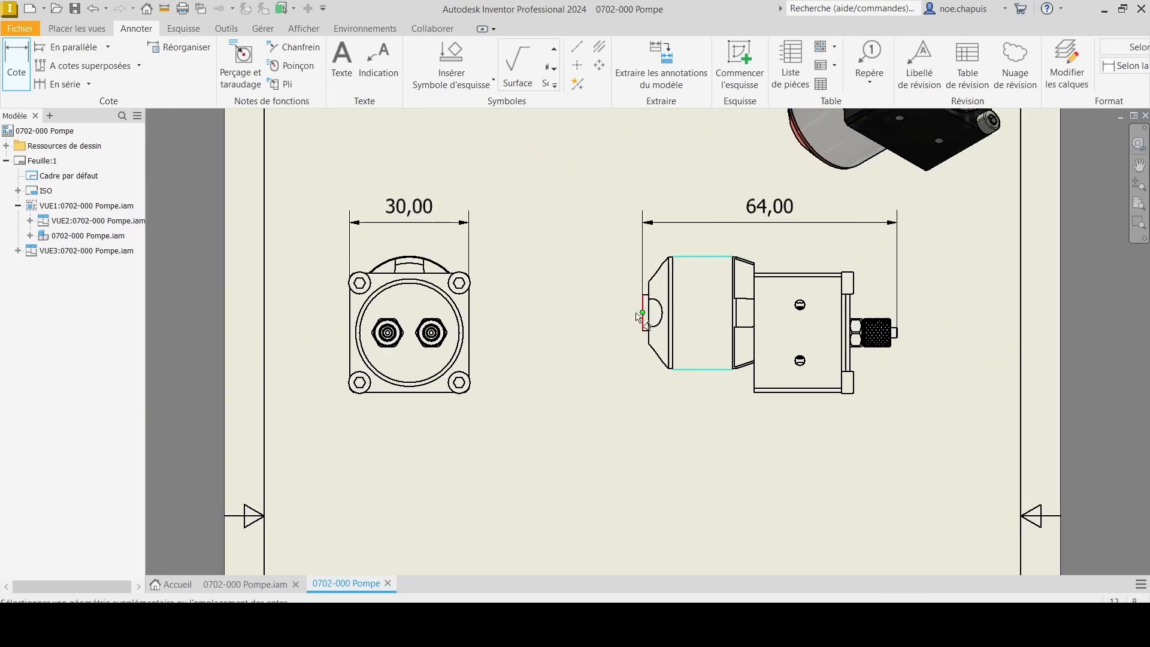
pyautogui.click(593, 309)
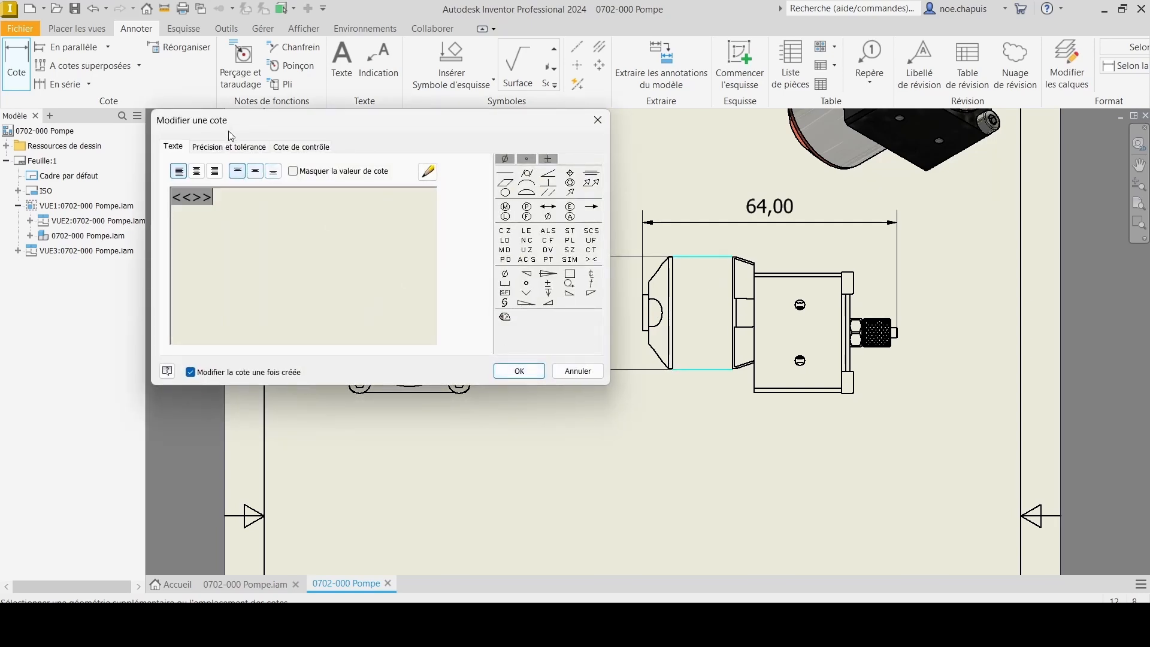
# - Give the motor diameter dimension a symmetric tolerance (Symétrique) of 0,20
pyautogui.click(217, 149)
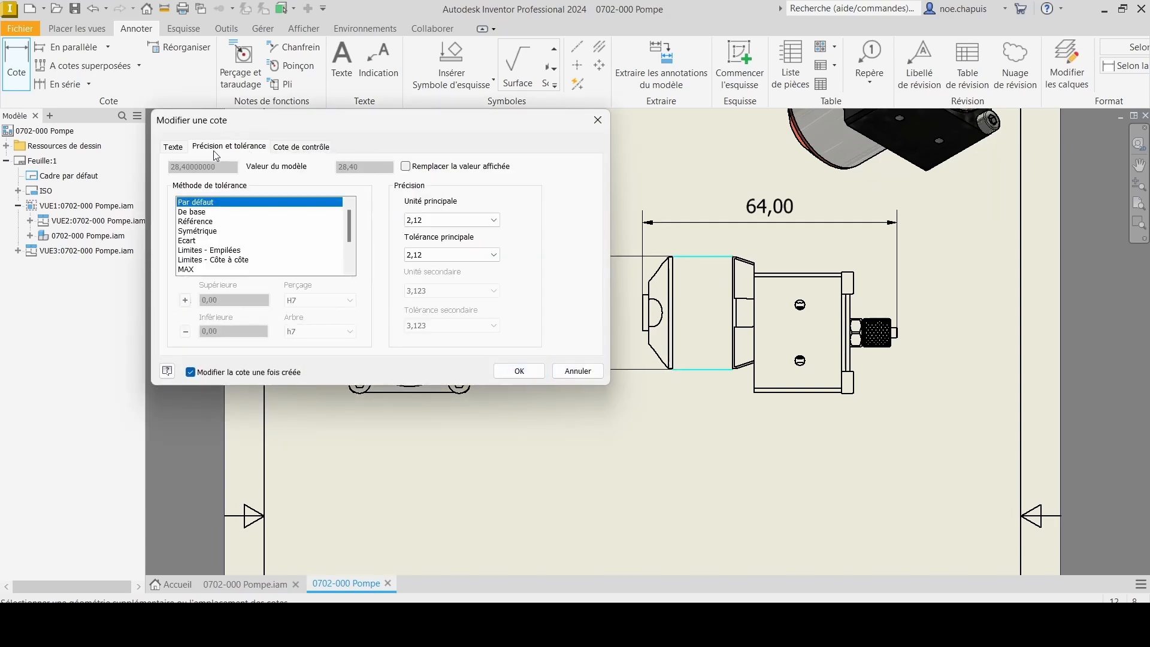
pyautogui.click(175, 148)
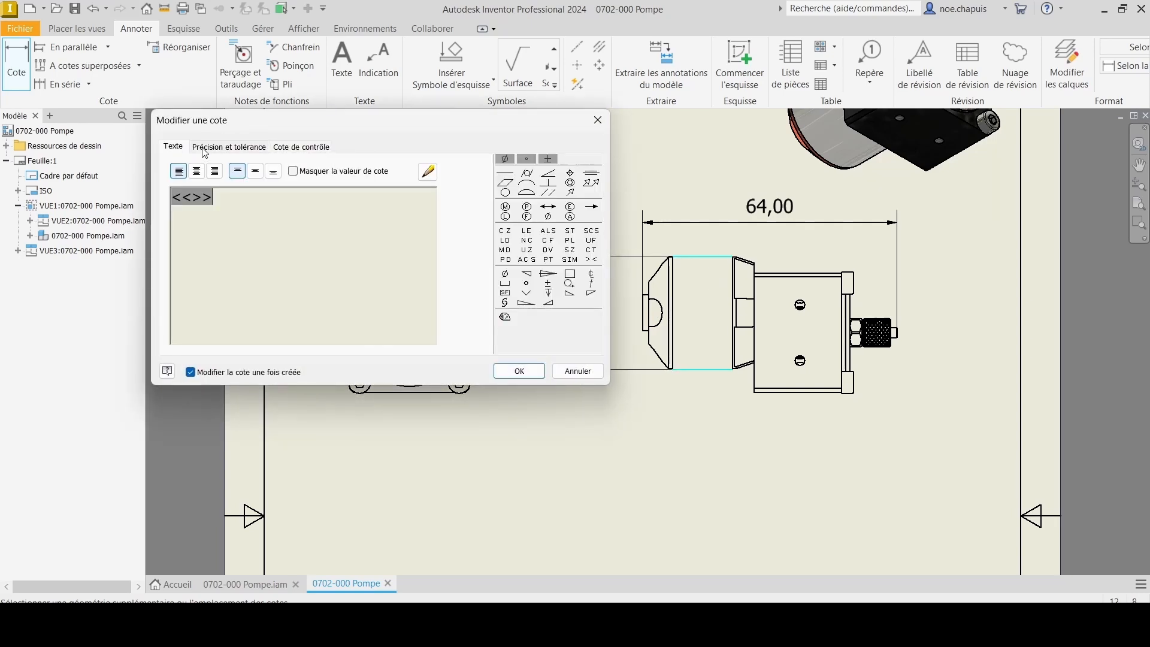
pyautogui.click(232, 150)
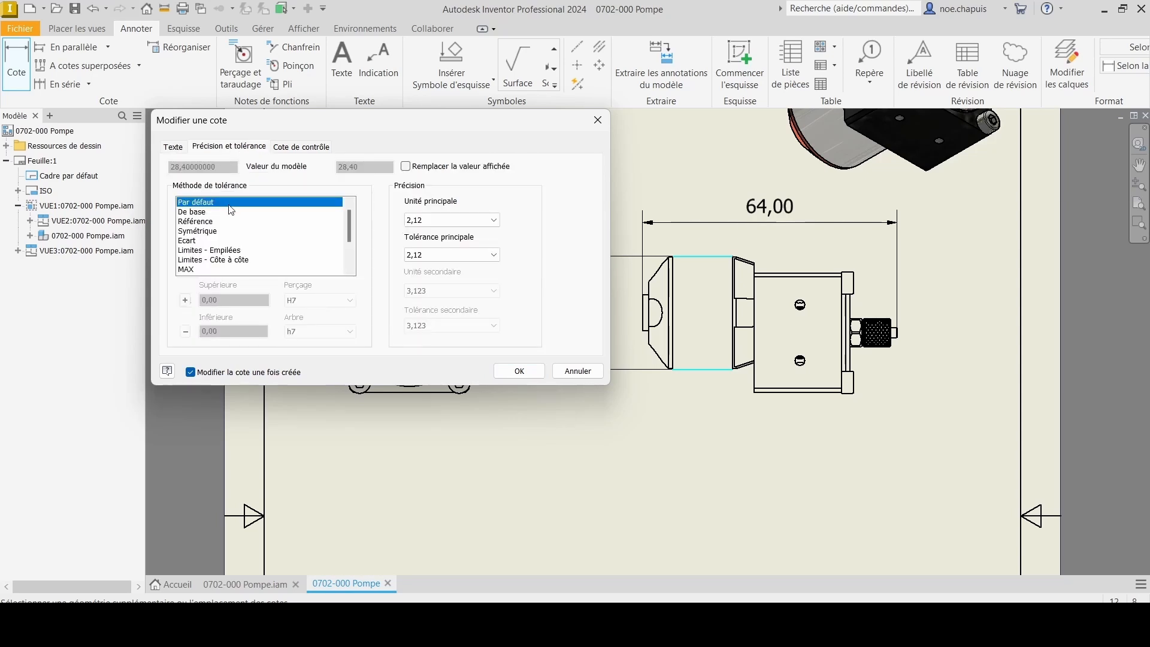
pyautogui.scroll(-3, 243, 223)
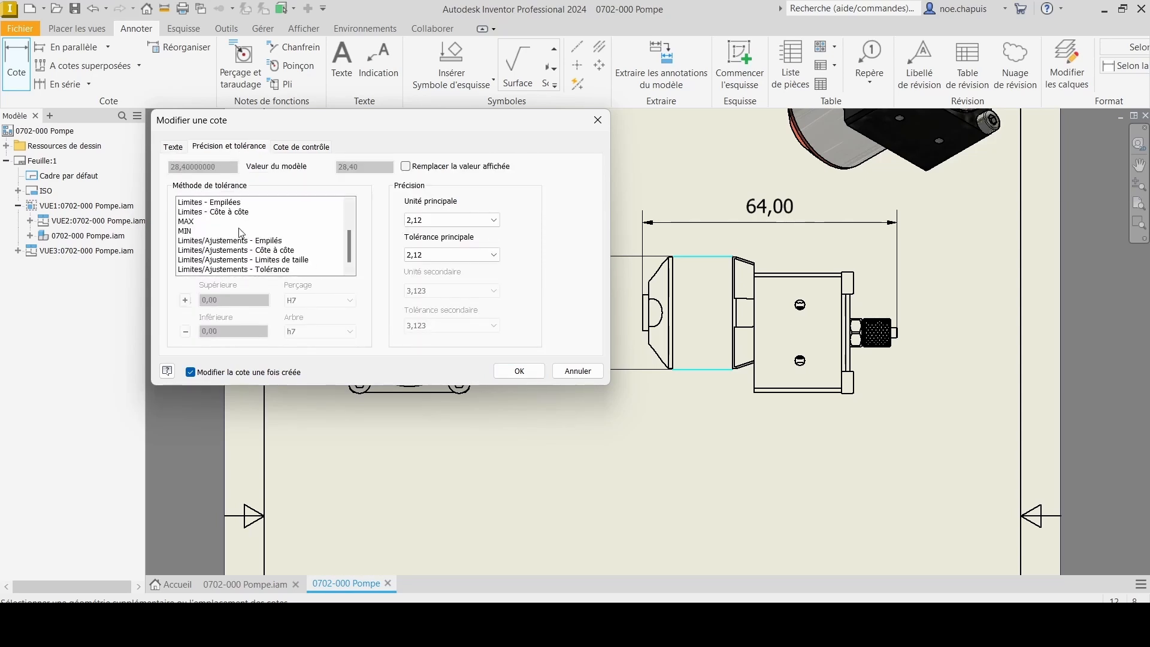
pyautogui.scroll(3, 243, 227)
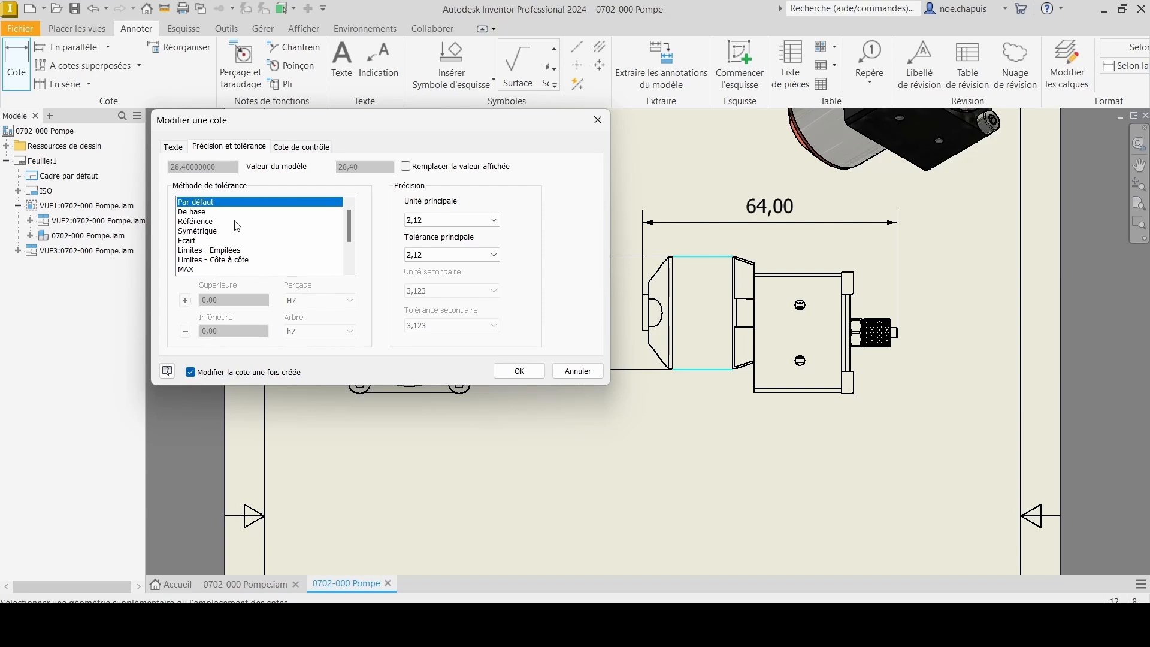
pyautogui.click(212, 212)
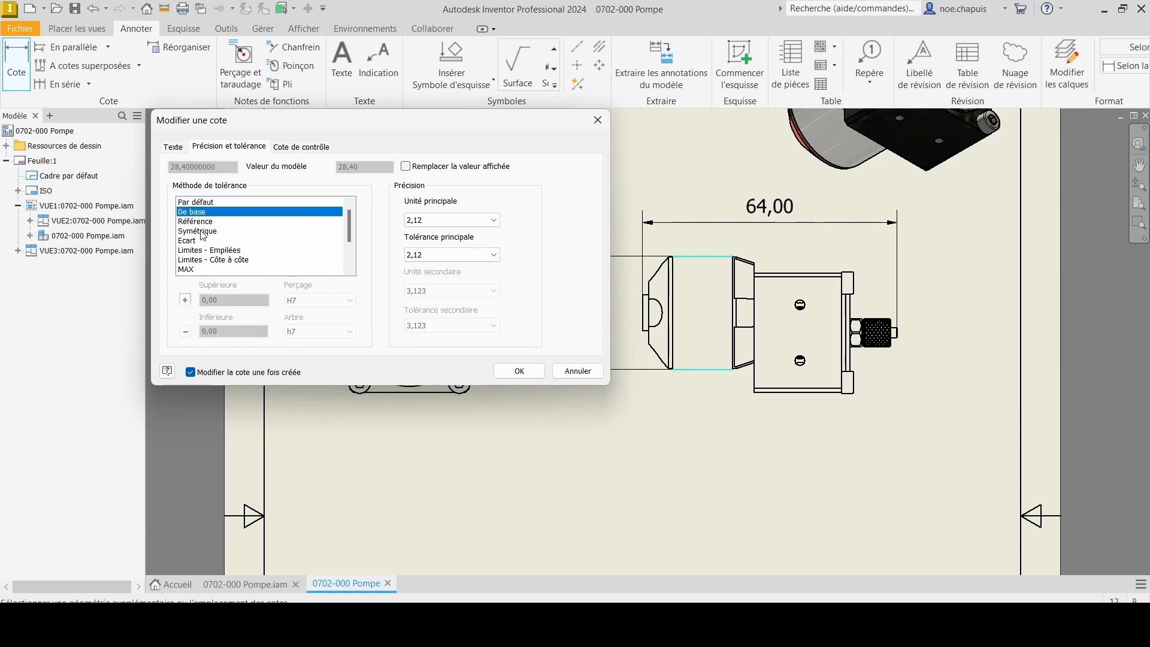
pyautogui.click(205, 222)
pyautogui.click(213, 232)
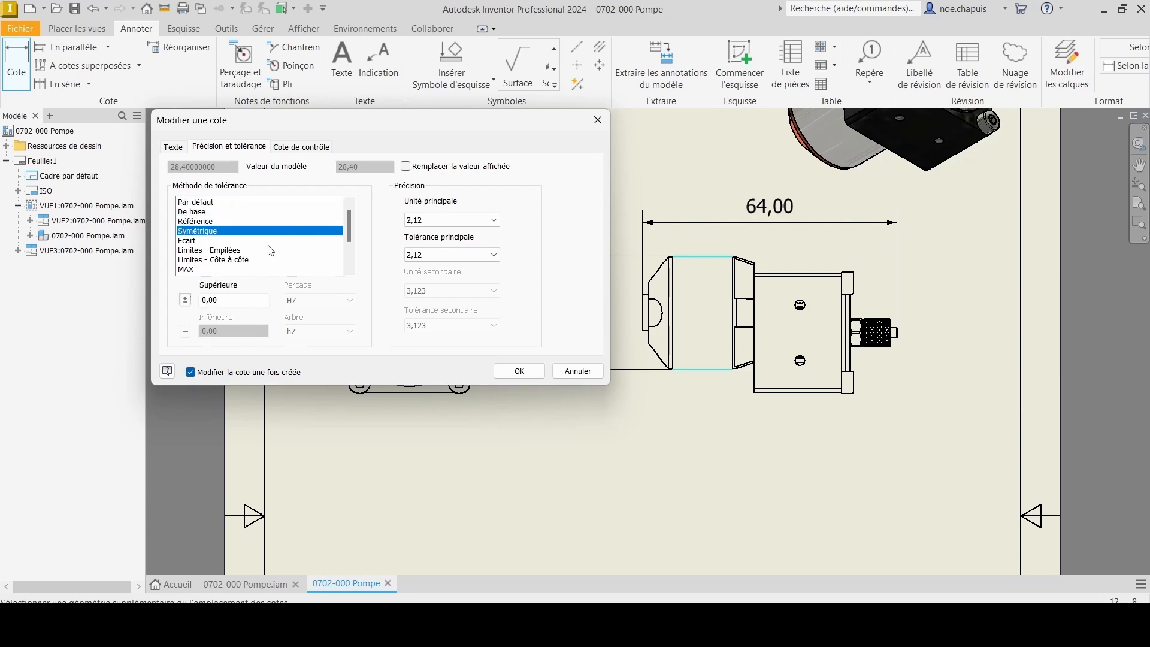
pyautogui.moveTo(238, 298); pyautogui.dragTo(194, 296)
pyautogui.scroll(-2, 227, 258)
pyautogui.scroll(1, 240, 257)
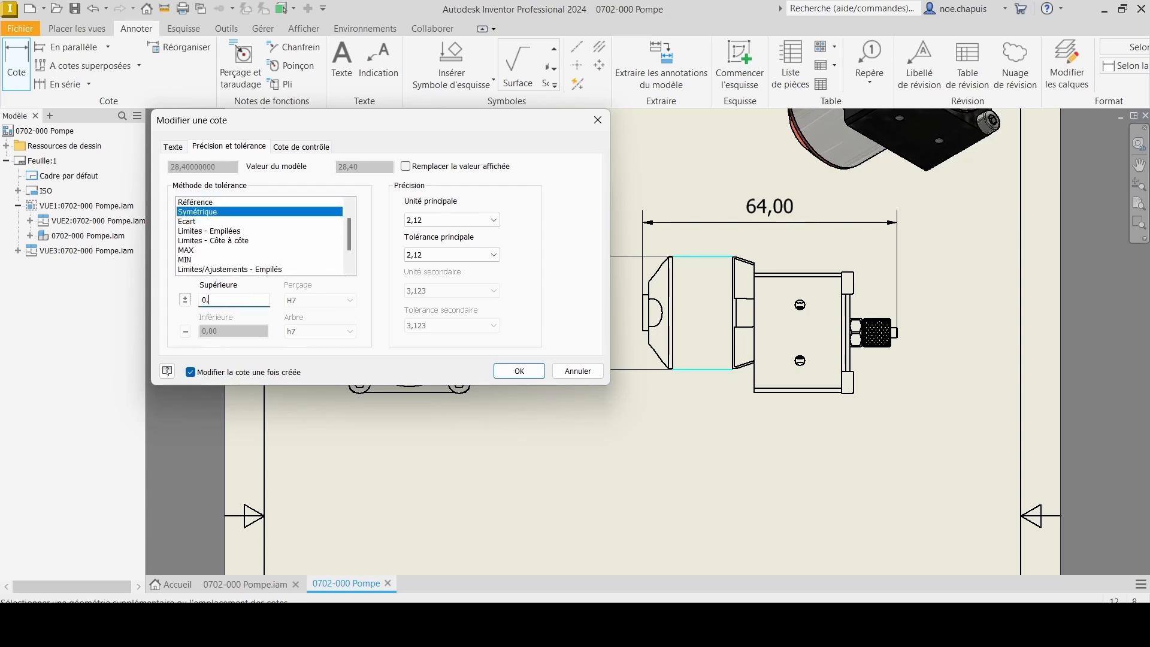
pyautogui.click(519, 371)
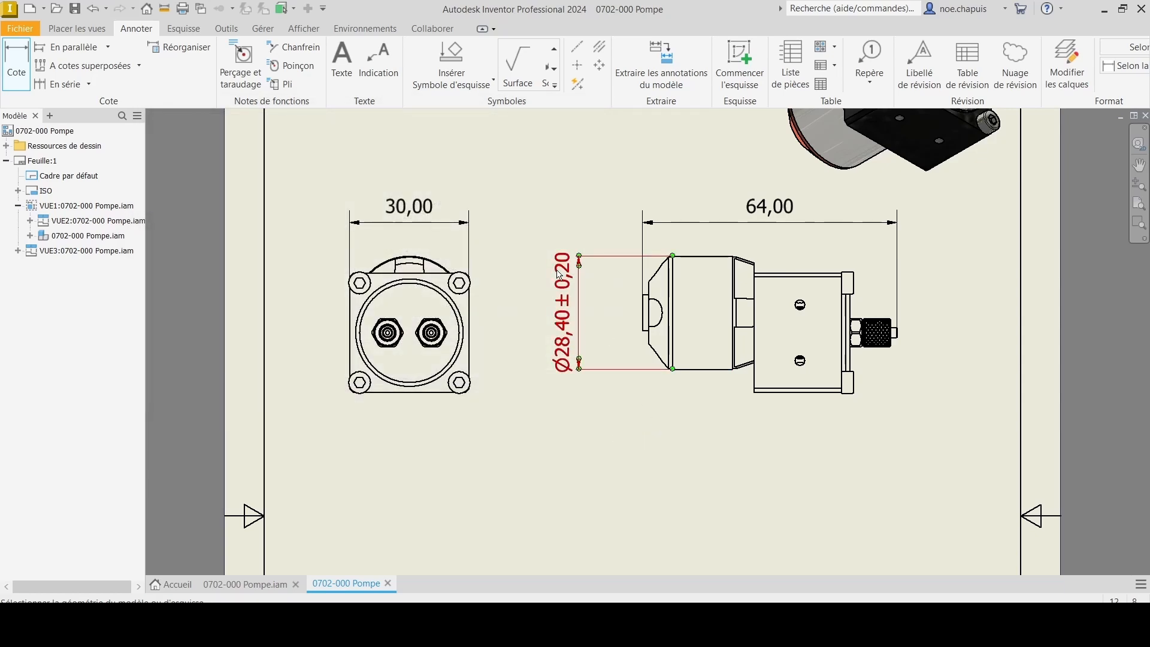
pyautogui.press('Escape')
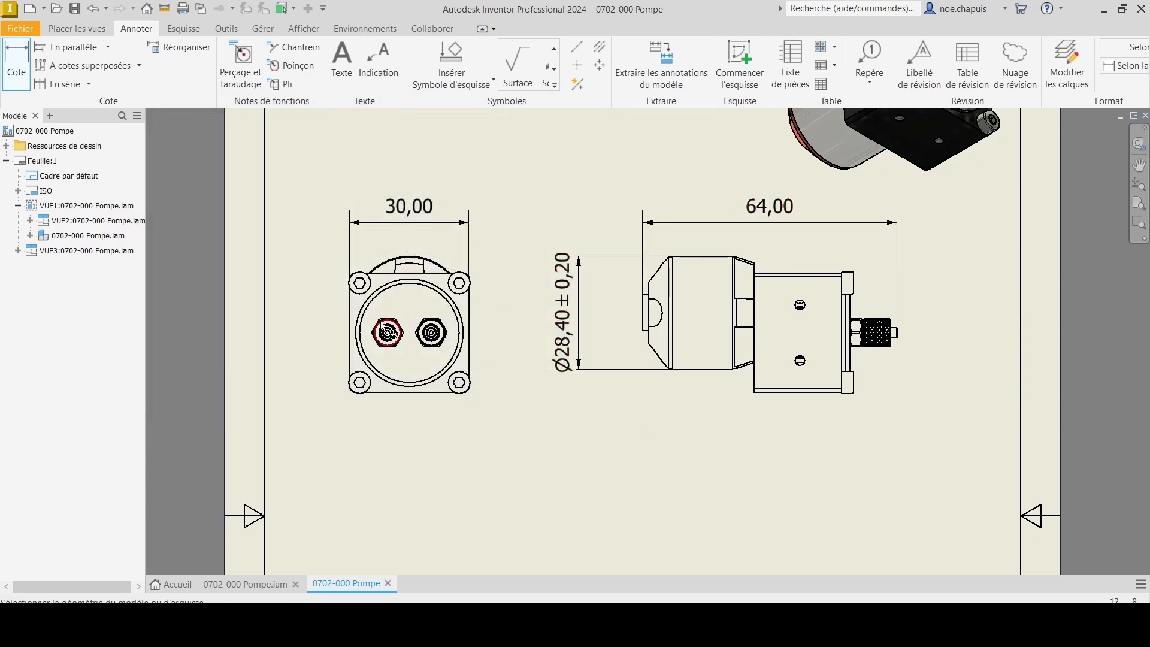
pyautogui.scroll(5, 401, 309)
pyautogui.moveTo(506, 350); pyautogui.dragTo(360, 264, button='middle')
pyautogui.scroll(-4, 360, 264)
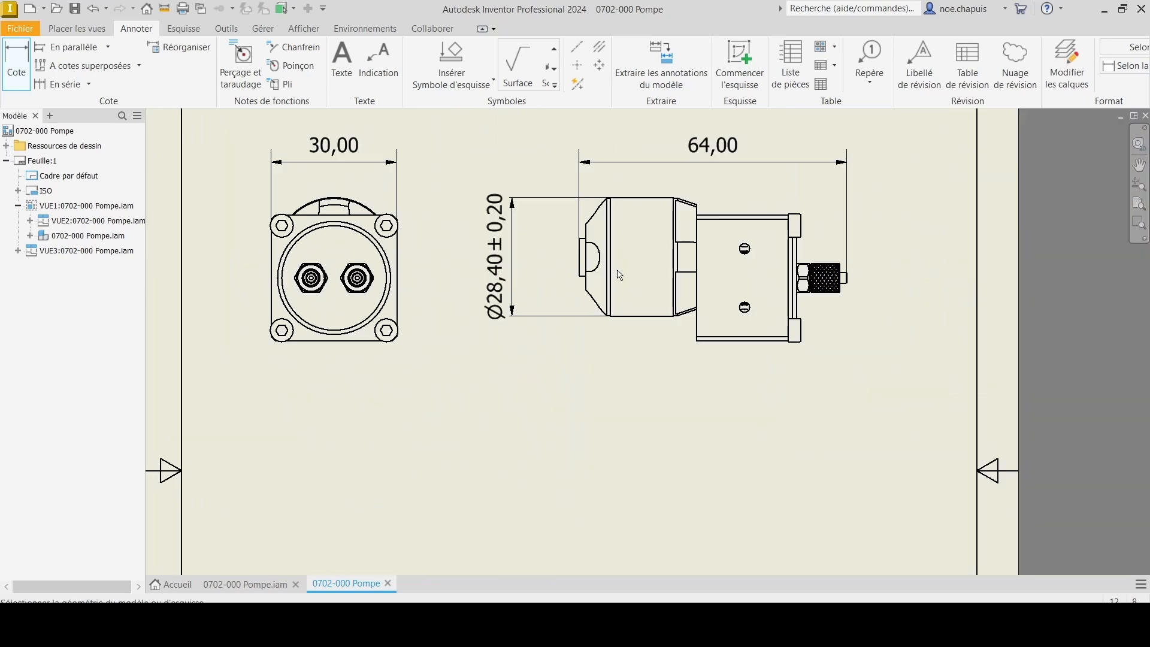
pyautogui.moveTo(773, 284)
pyautogui.mouseDown(button='middle')
pyautogui.moveTo(593, 277)
pyautogui.moveTo(924, 277)
pyautogui.moveTo(608, 282)
pyautogui.mouseUp(button='middle')
pyautogui.scroll(2, 656, 300)
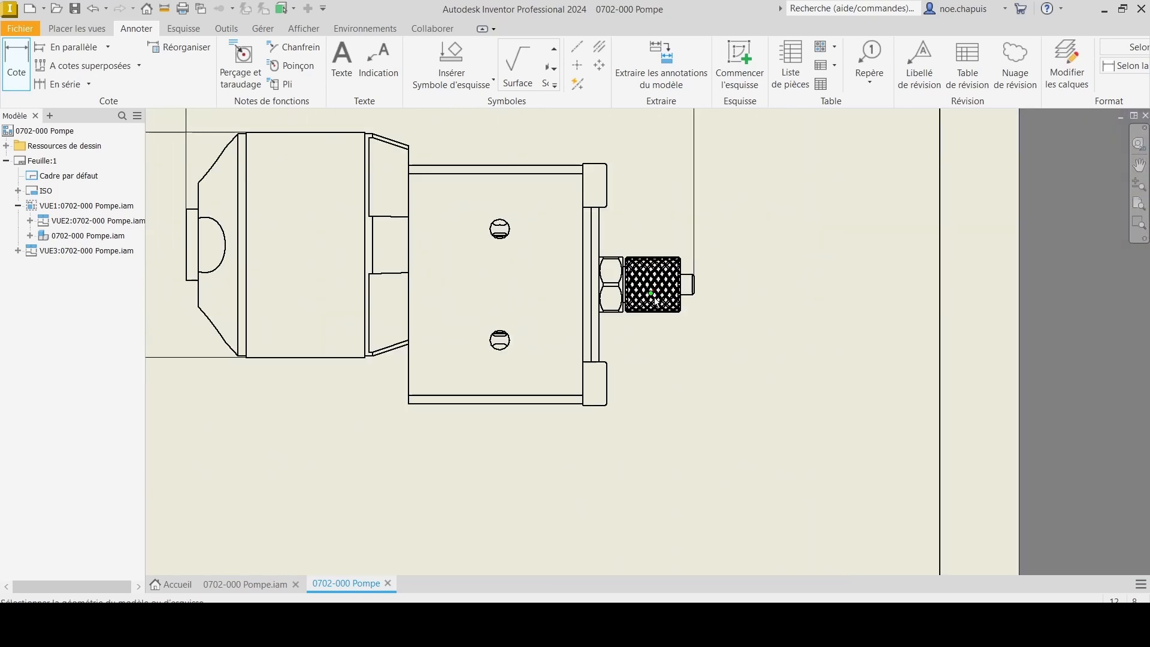
pyautogui.scroll(-2, 636, 179)
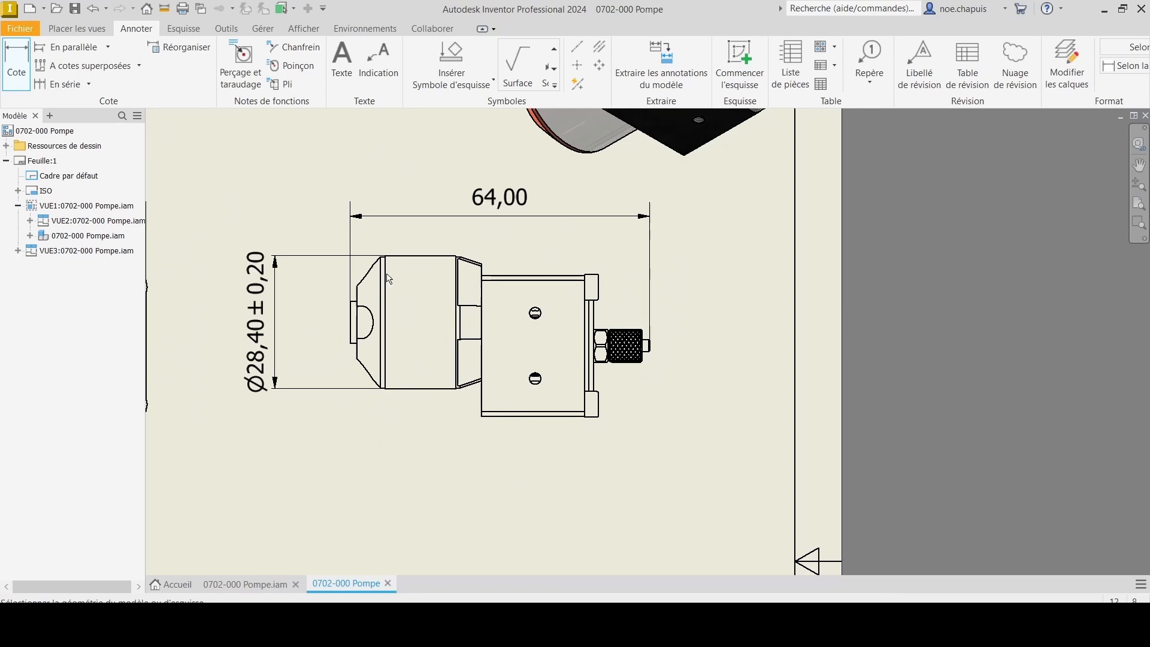
# - Expand the base view's assembly and both 0705-002 Ensemble raccord droit M5 subassemblies in the model tree, showing their full component names
pyautogui.press('Escape')
pyautogui.click(77, 206)
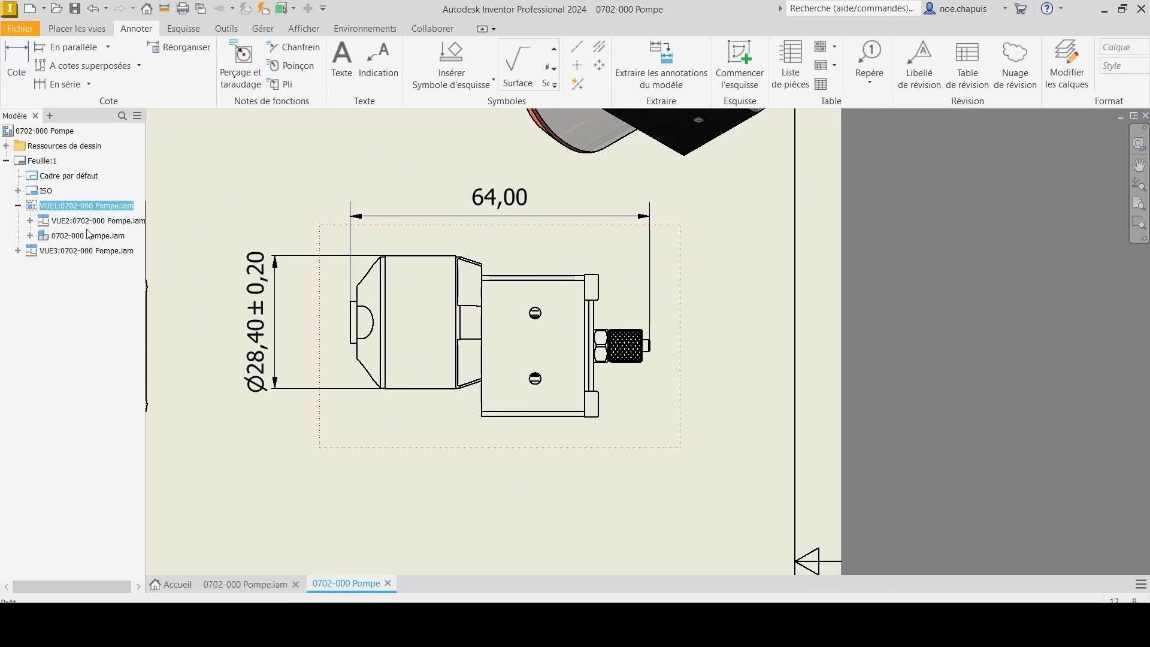
pyautogui.click(30, 236)
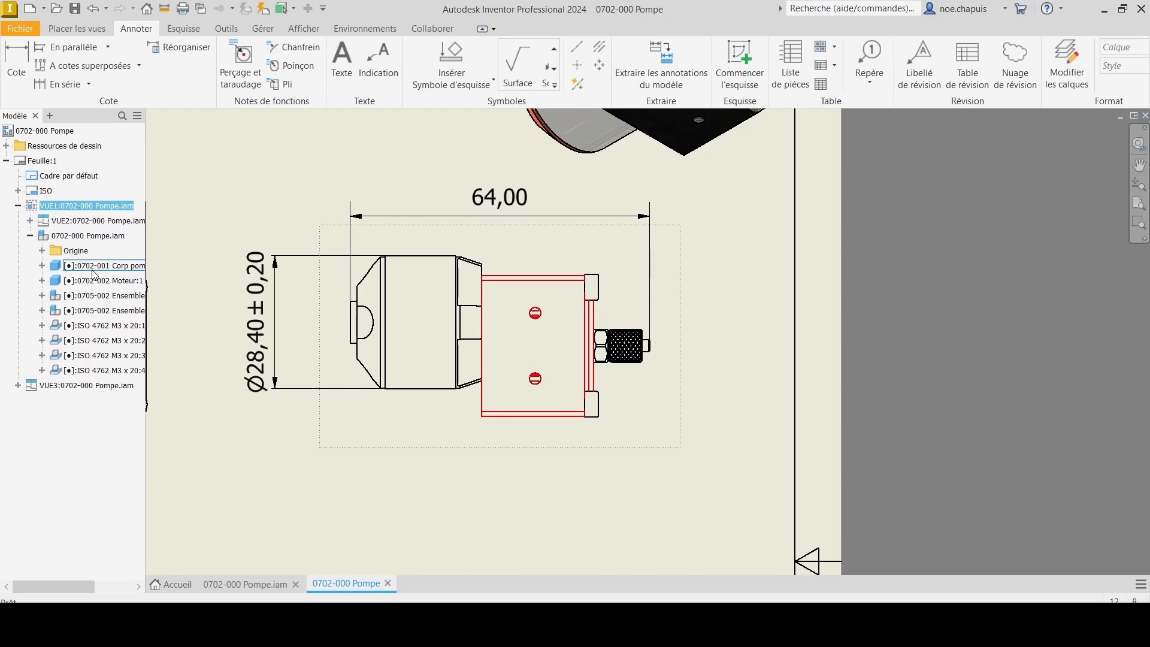
pyautogui.click(97, 312)
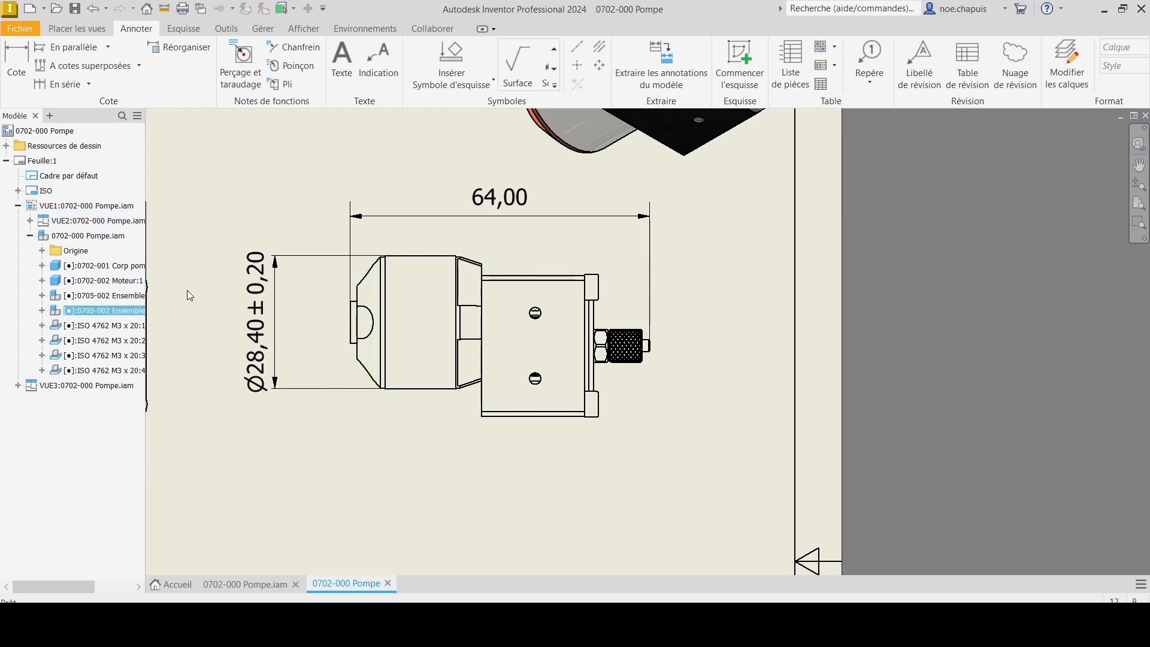
pyautogui.scroll(-3, 187, 290)
pyautogui.click(43, 310)
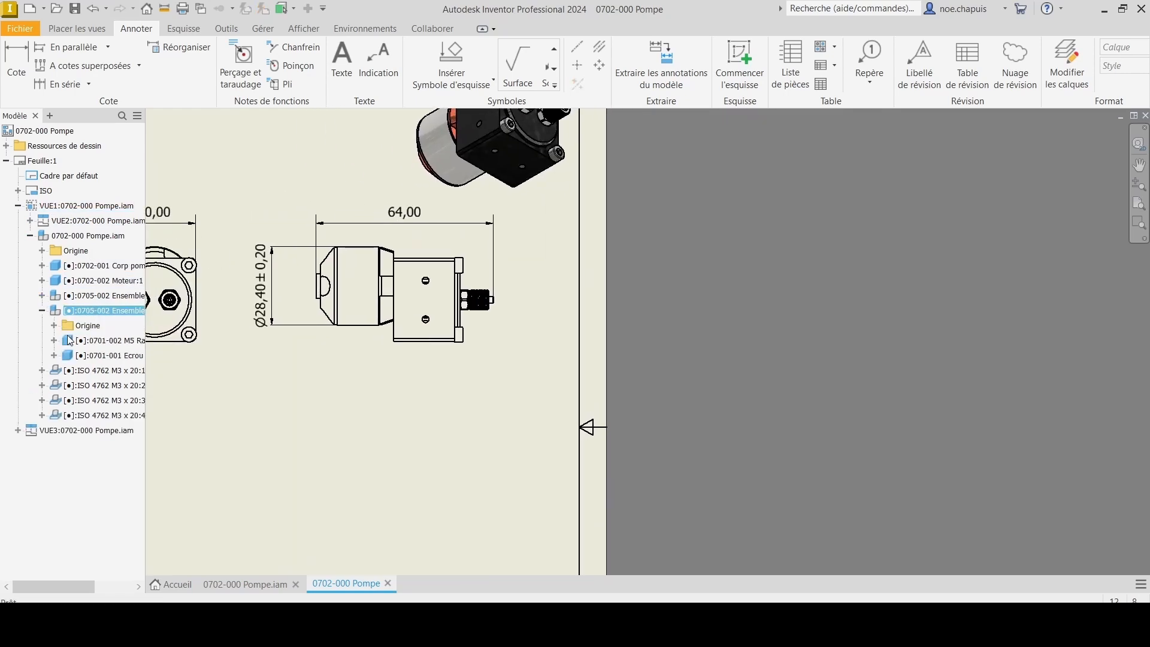
pyautogui.click(43, 281)
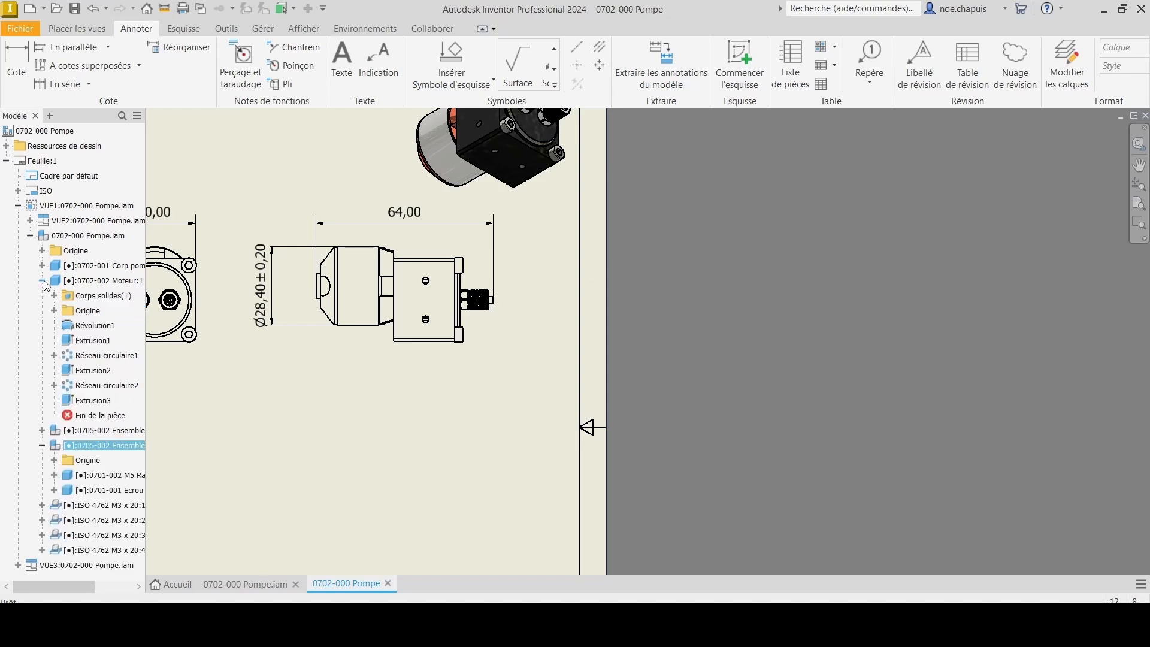
pyautogui.click(43, 281)
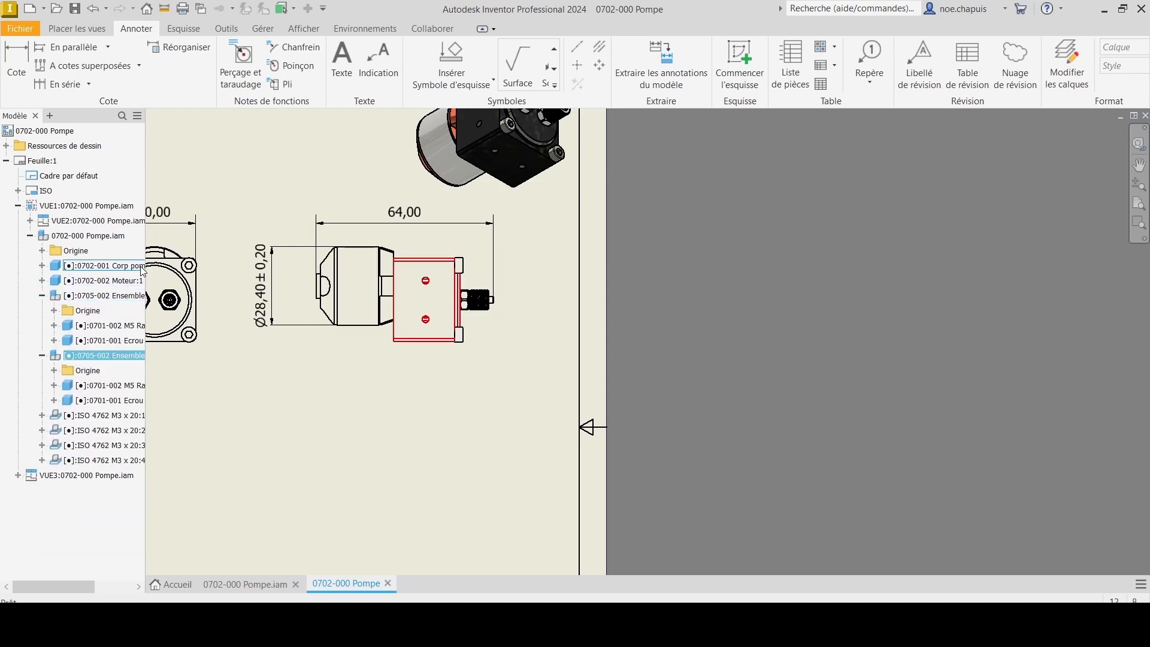
pyautogui.moveTo(146, 278)
pyautogui.mouseDown()
pyautogui.moveTo(241, 278)
pyautogui.moveTo(215, 279)
pyautogui.mouseUp()
pyautogui.moveTo(346, 359); pyautogui.dragTo(457, 351, button='middle')
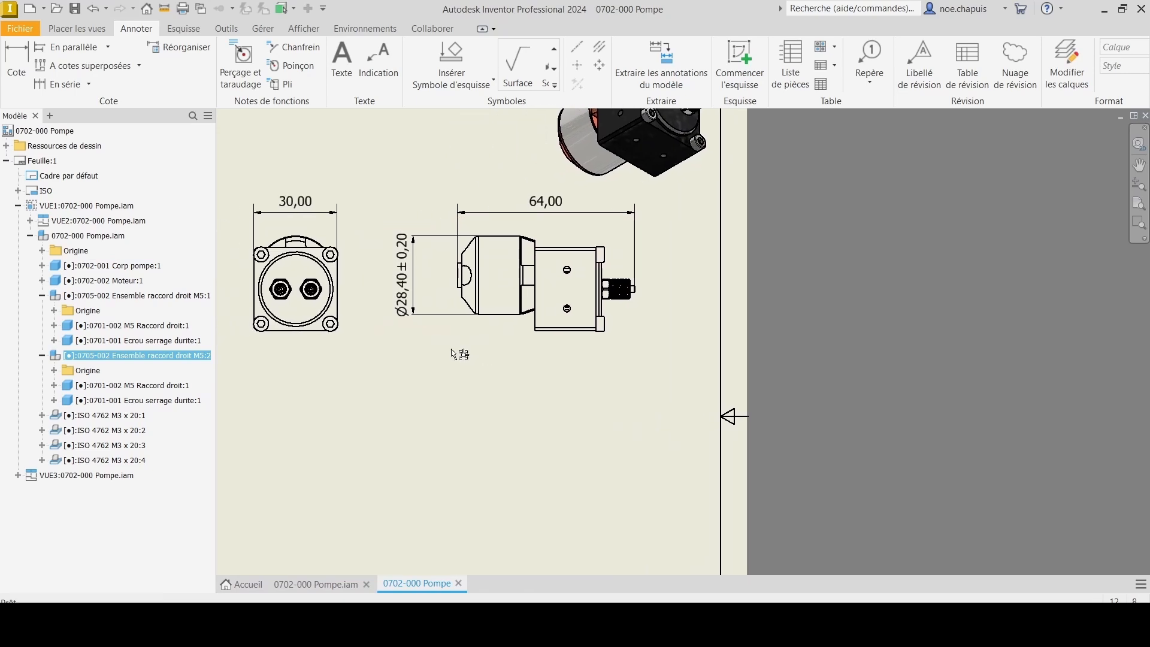
# - Hide both 0701-001 Ecrou serrage durite nuts in the base view
pyautogui.rightClick(142, 341)
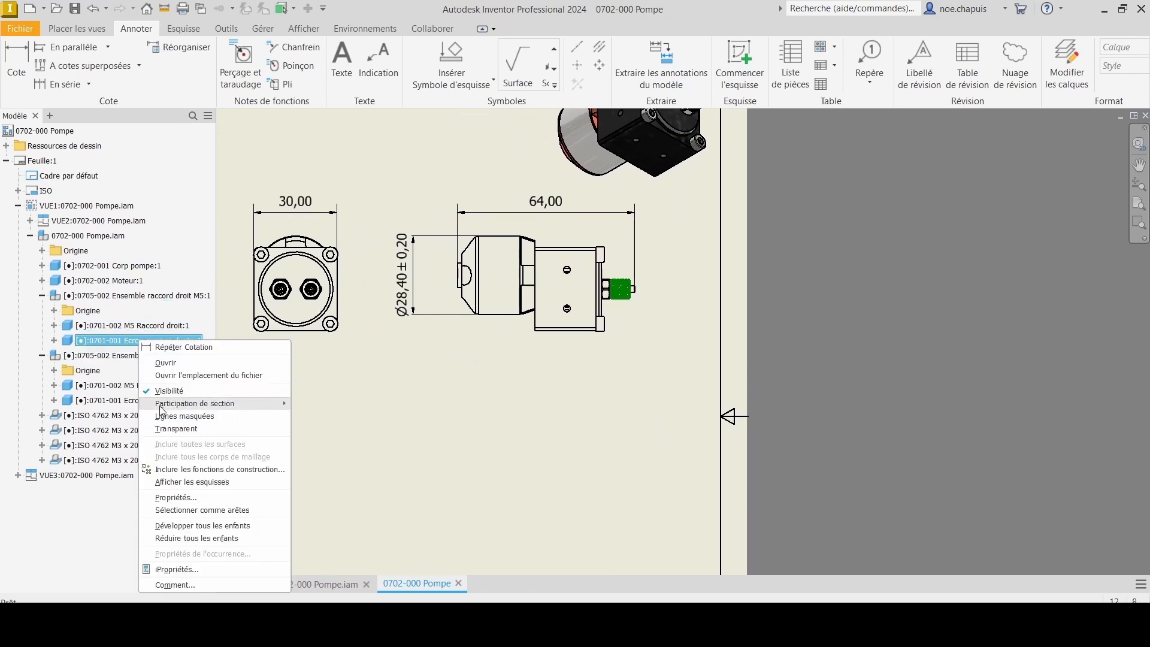
pyautogui.click(175, 392)
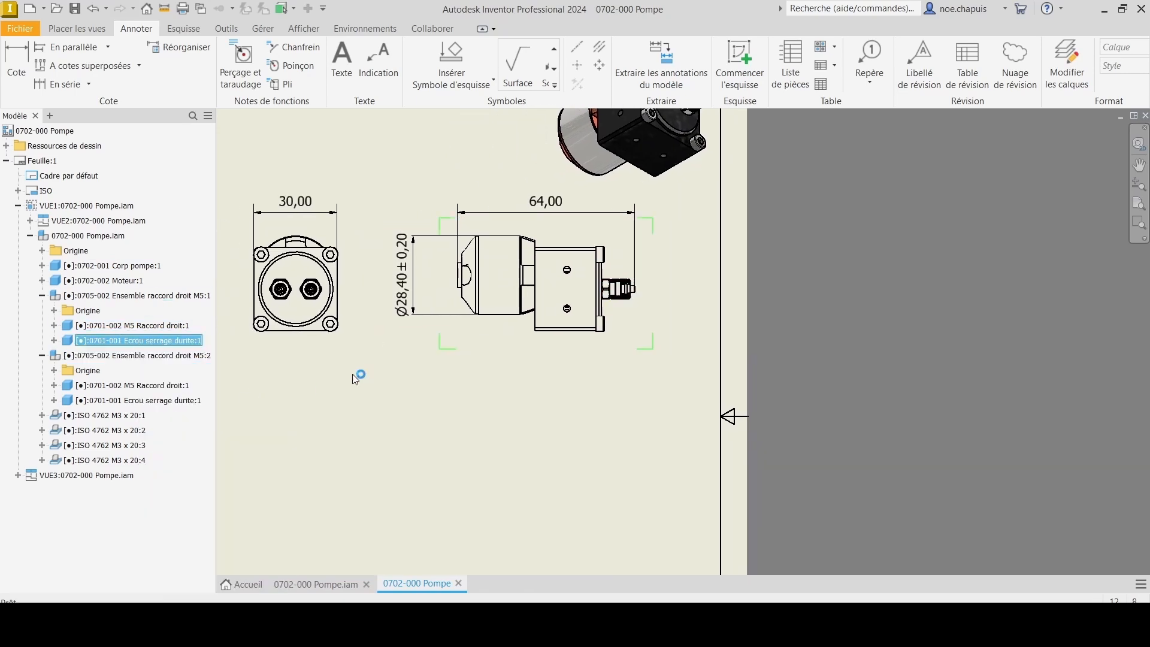
pyautogui.click(138, 401)
pyautogui.rightClick(138, 403)
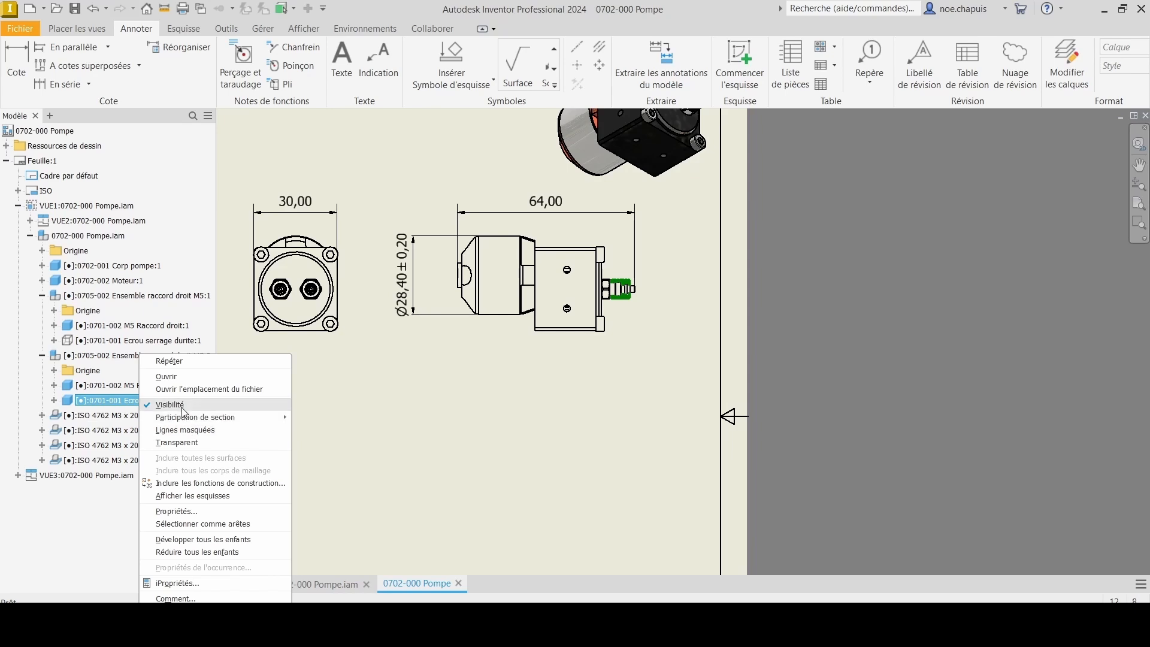
pyautogui.click(171, 405)
# - Dimension the diameter of the fitting's exposed cylindrical tip in the base view, placing the dimension beyond the fitting's end
pyautogui.scroll(-5, 640, 293)
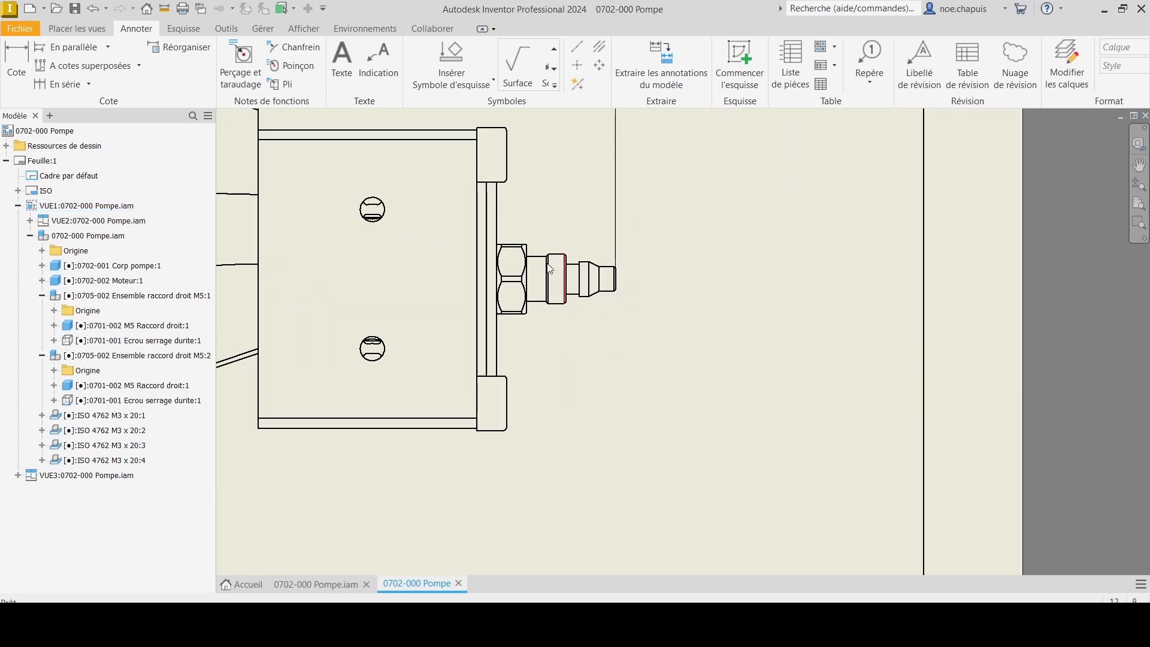
pyautogui.click(16, 60)
pyautogui.scroll(-5, 599, 273)
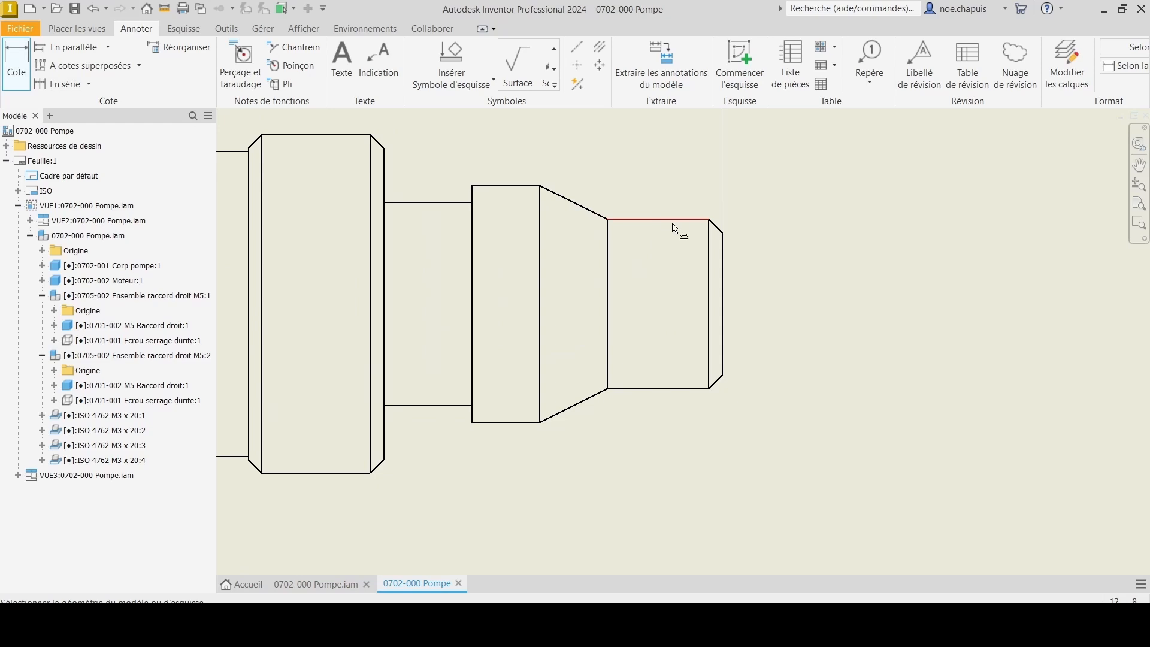
pyautogui.click(677, 221)
pyautogui.click(681, 390)
pyautogui.scroll(3, 748, 302)
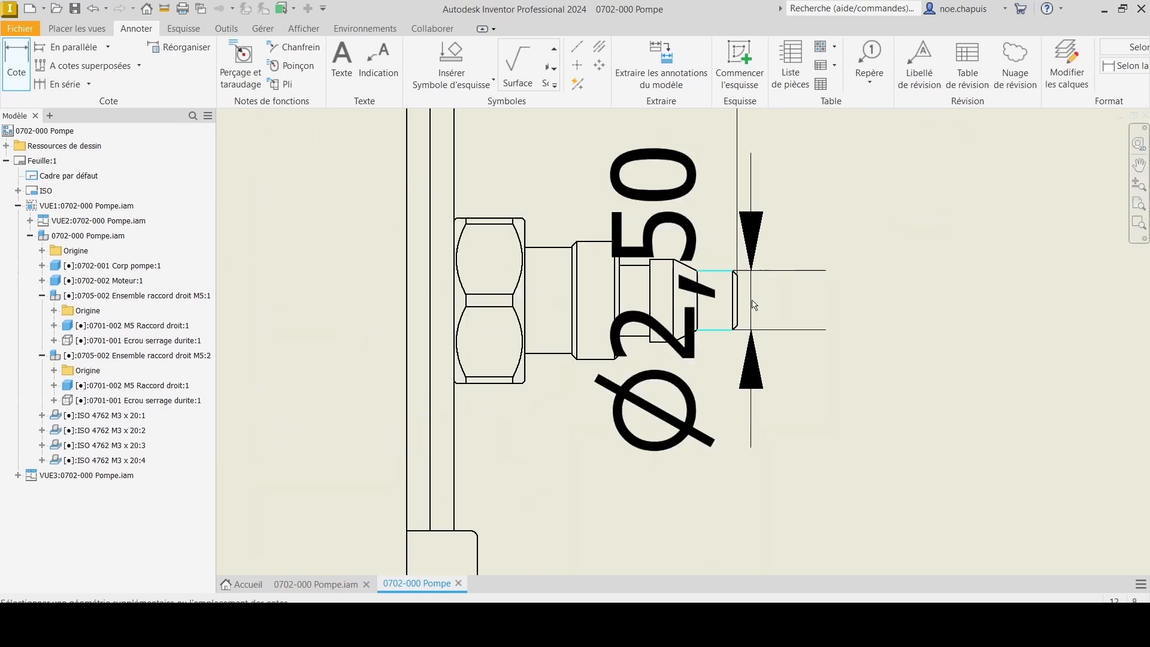
pyautogui.scroll(3, 754, 306)
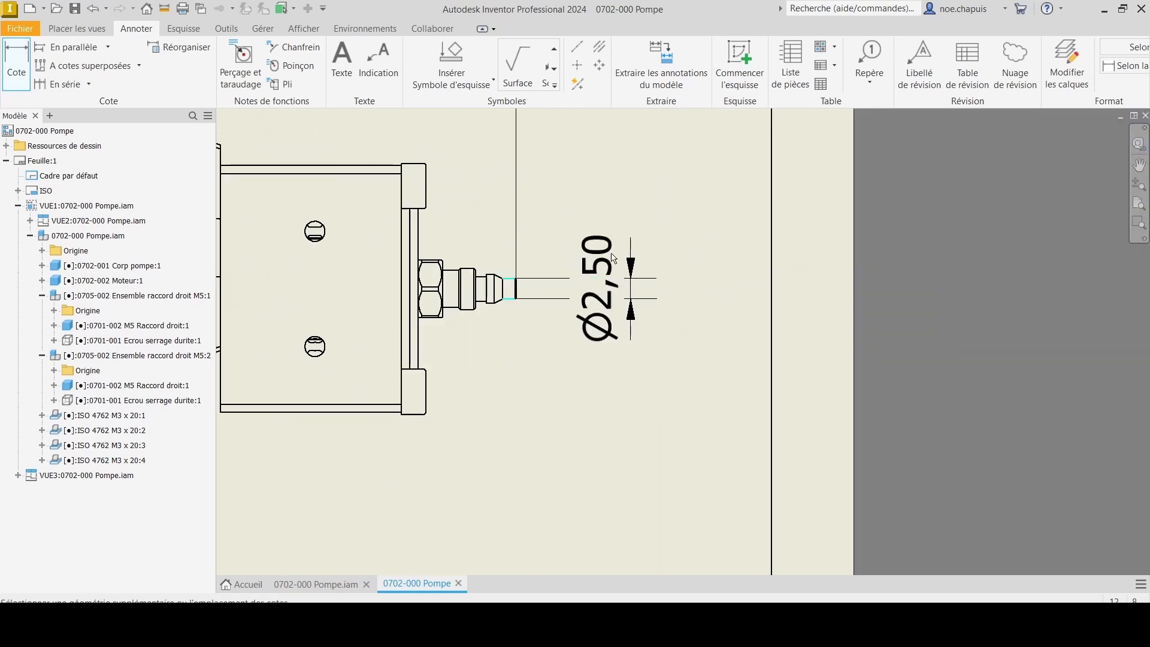
pyautogui.click(614, 258)
# - Give the fitting tip diameter a Limites/Ajustements - Tolérance tolerance with shaft fit g6 and no hole fit
pyautogui.scroll(-2, 309, 254)
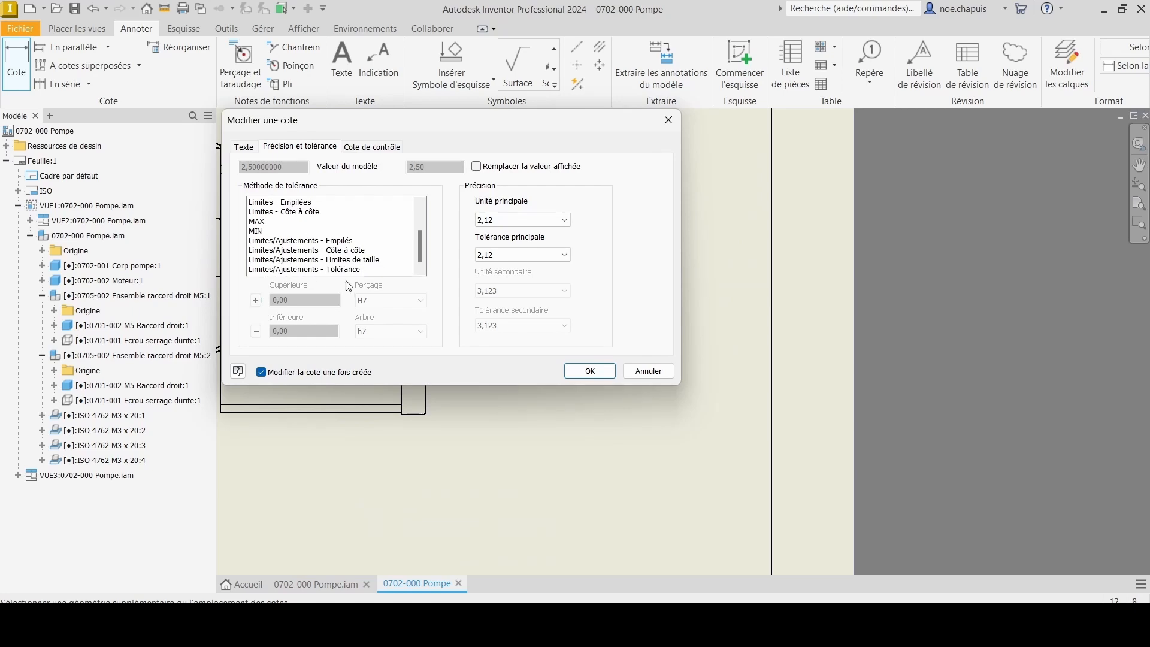
pyautogui.click(341, 270)
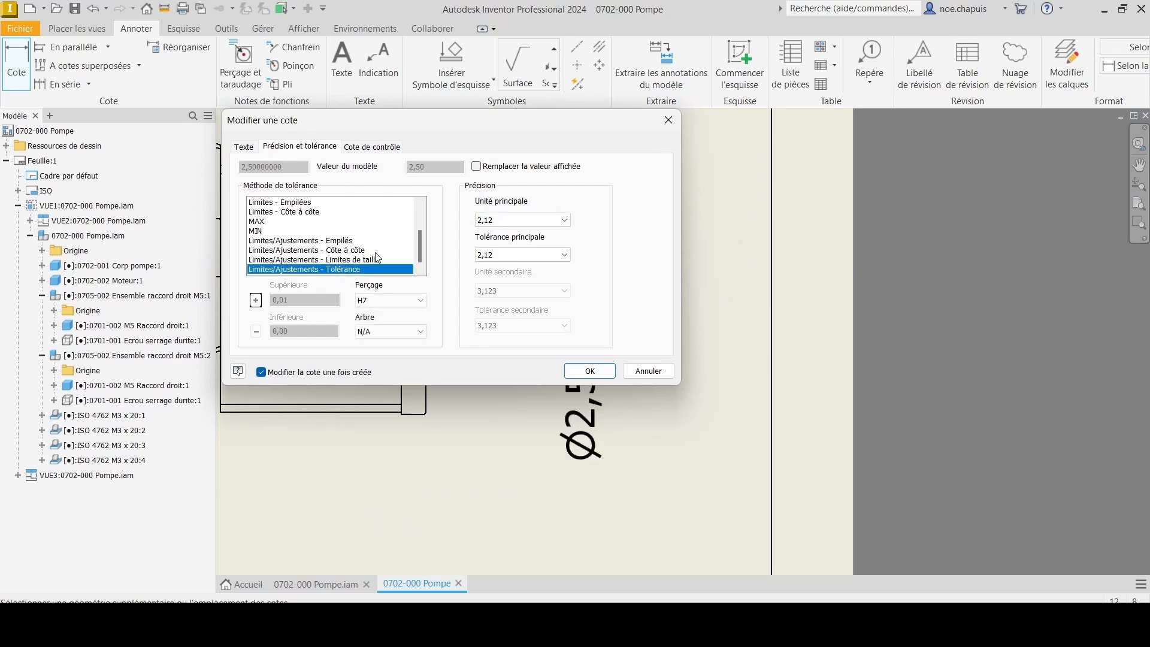
pyautogui.click(361, 306)
pyautogui.click(256, 301)
pyautogui.click(380, 335)
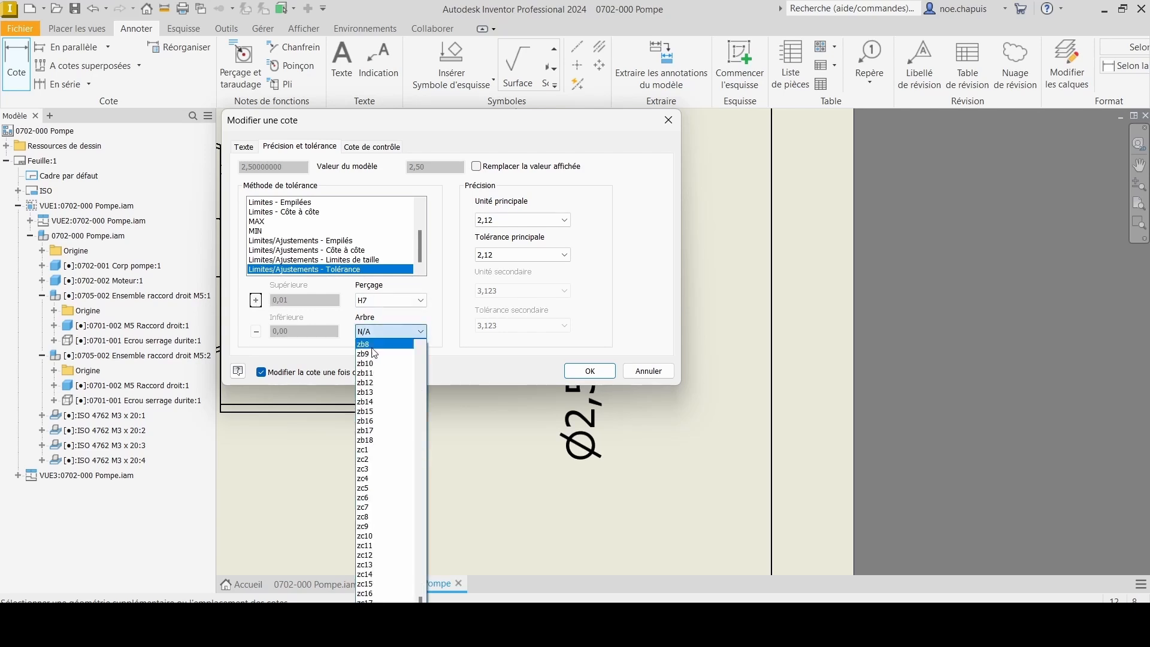
pyautogui.press('g')
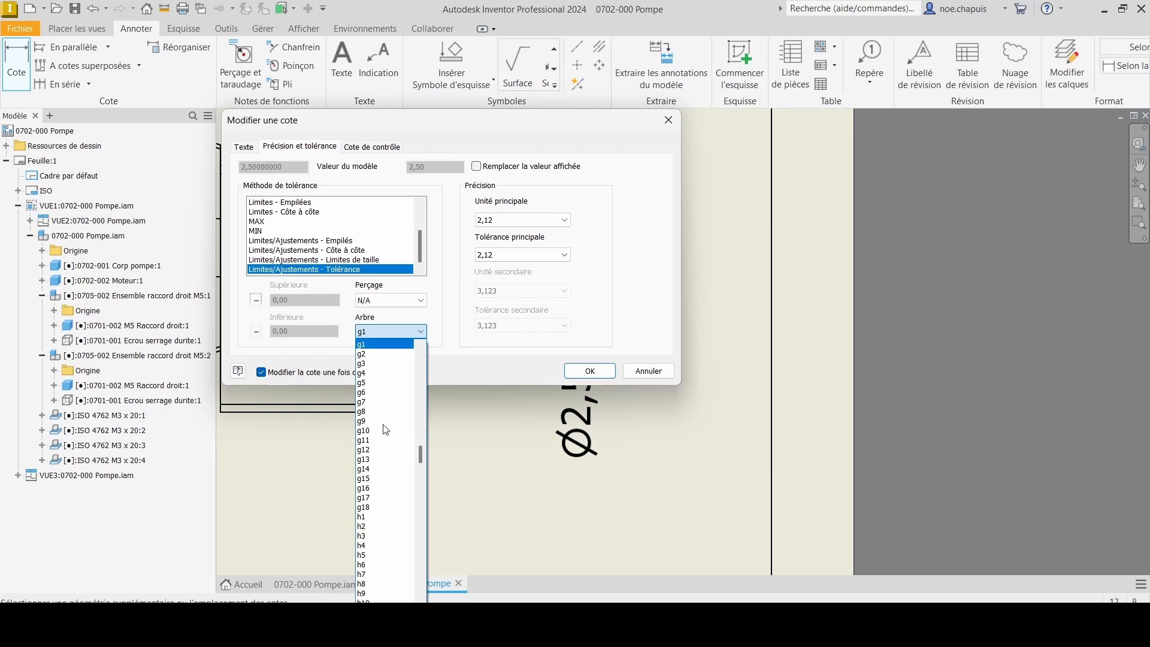
pyautogui.click(377, 393)
pyautogui.click(601, 374)
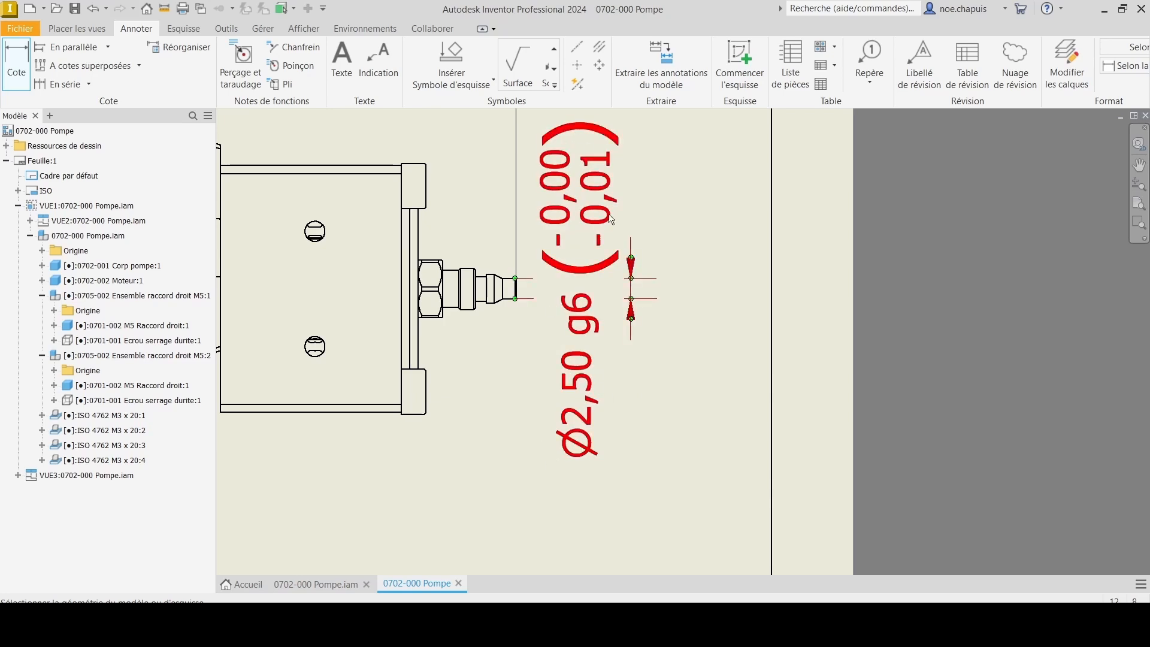
# - Set the overall length dimension's tolerance method to De base, framing it as a basic dimension
pyautogui.scroll(-5, 611, 219)
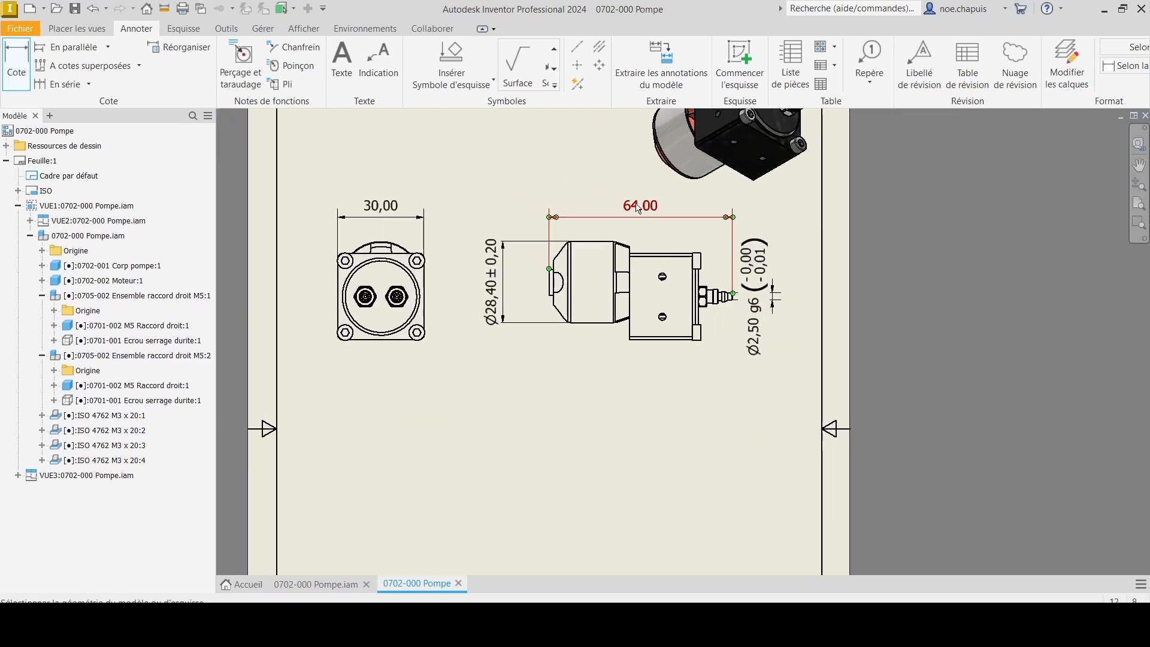
pyautogui.doubleClick(644, 208)
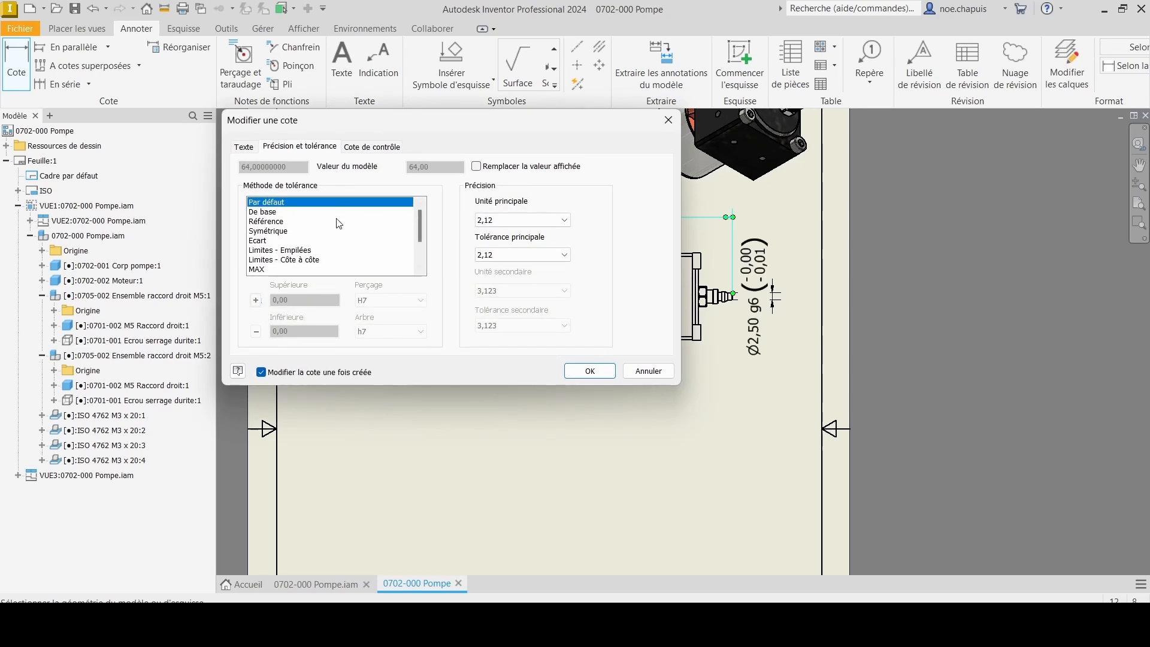
pyautogui.click(269, 212)
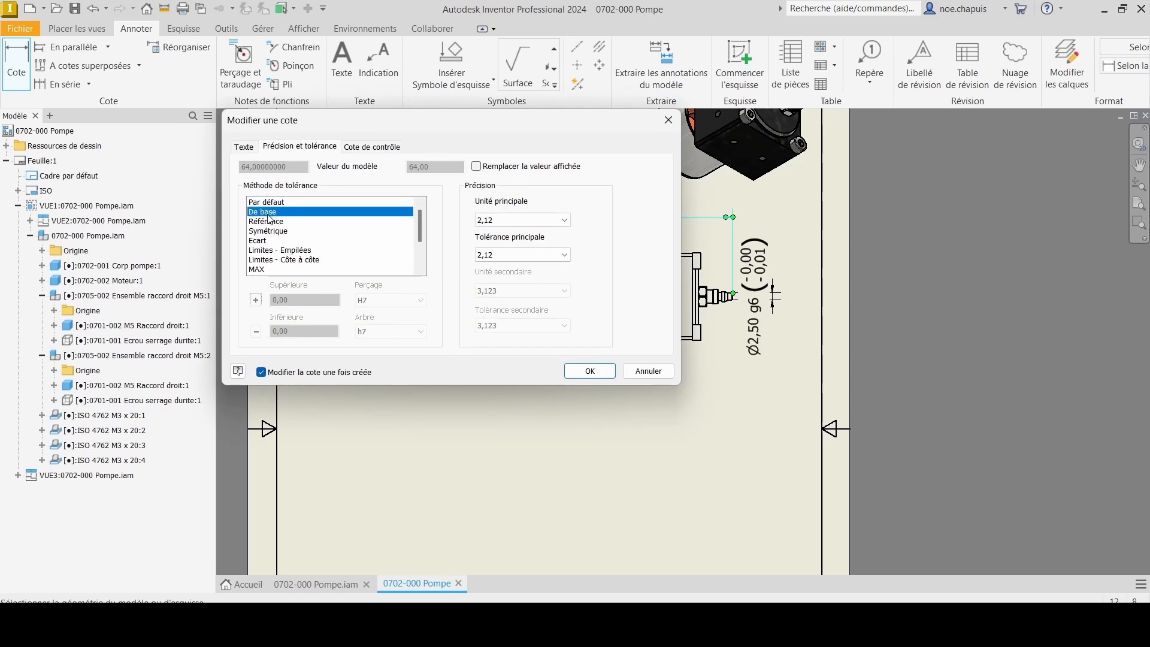
pyautogui.click(590, 372)
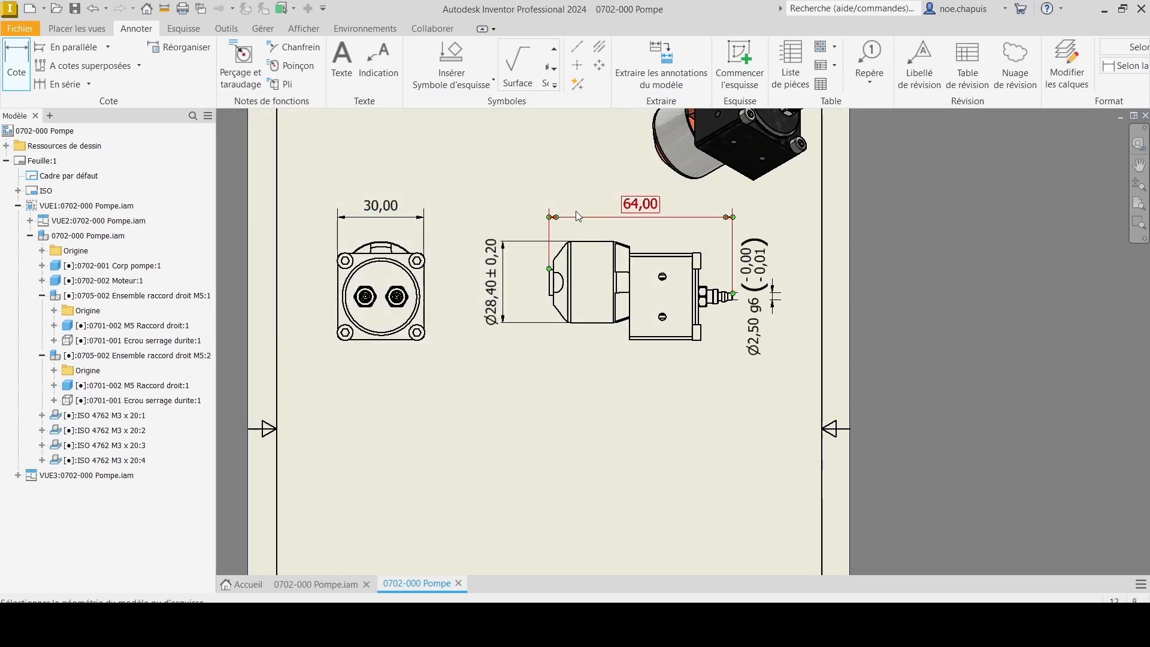
pyautogui.doubleClick(578, 216)
pyautogui.click(599, 374)
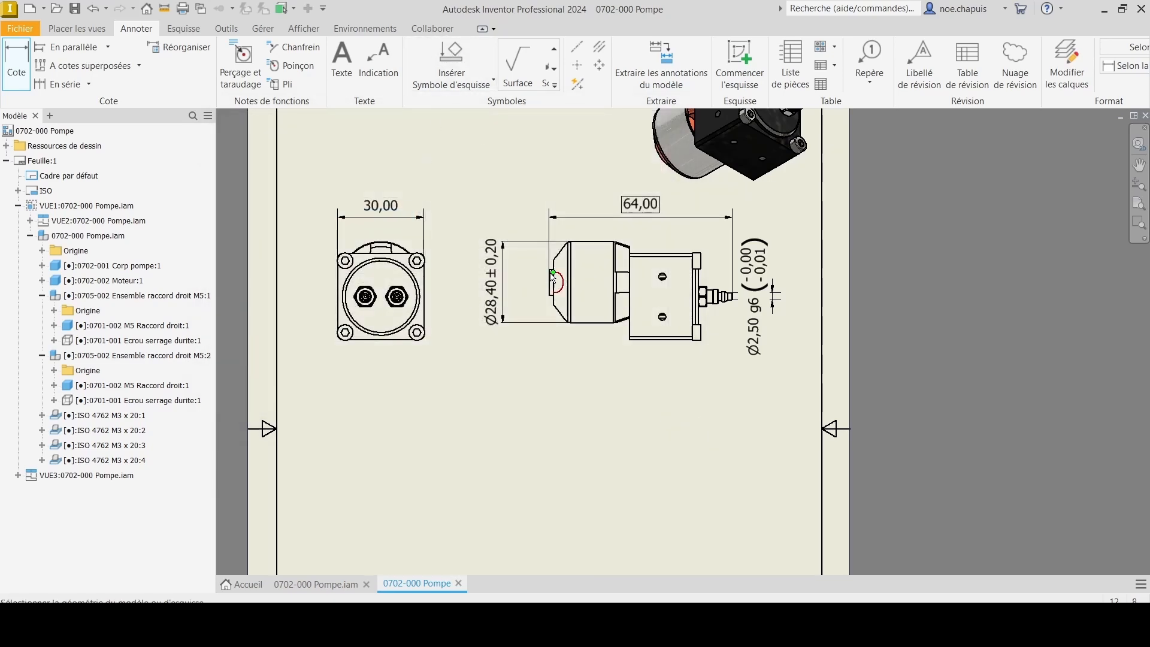
# - Add a leader note reading "angles vifs" pointing to the pump body's upper edge in the fitting-side view
pyautogui.click(376, 56)
pyautogui.scroll(3, 404, 248)
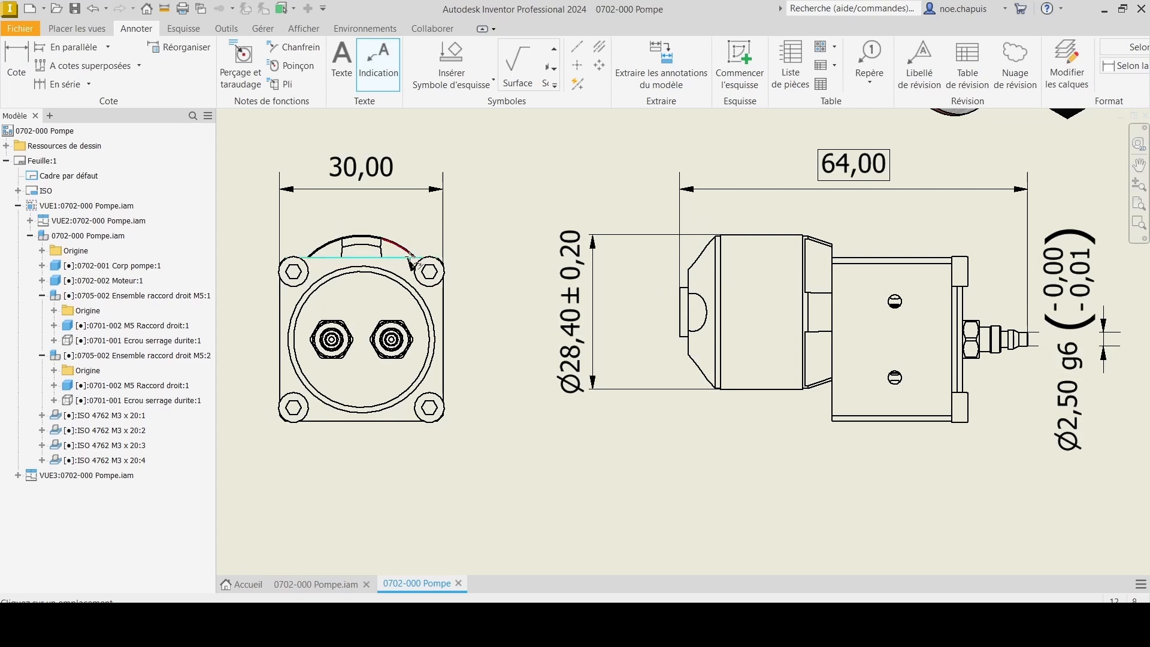
pyautogui.click(410, 257)
pyautogui.click(477, 142)
pyautogui.rightClick(513, 143)
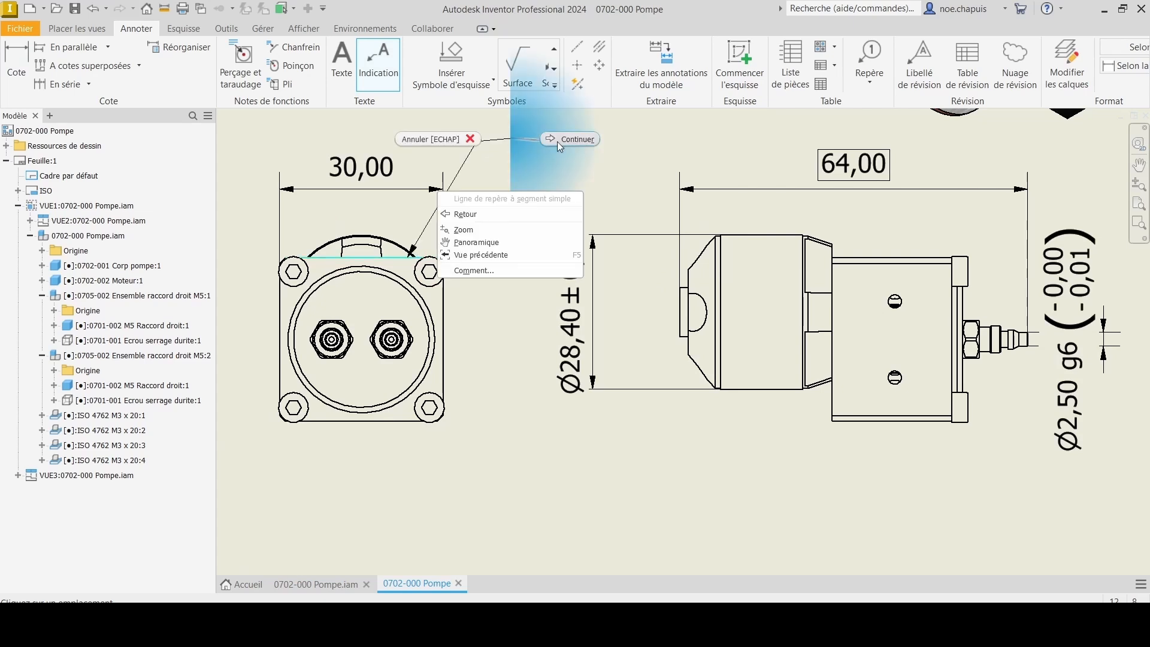
pyautogui.click(557, 141)
pyautogui.write('ang')
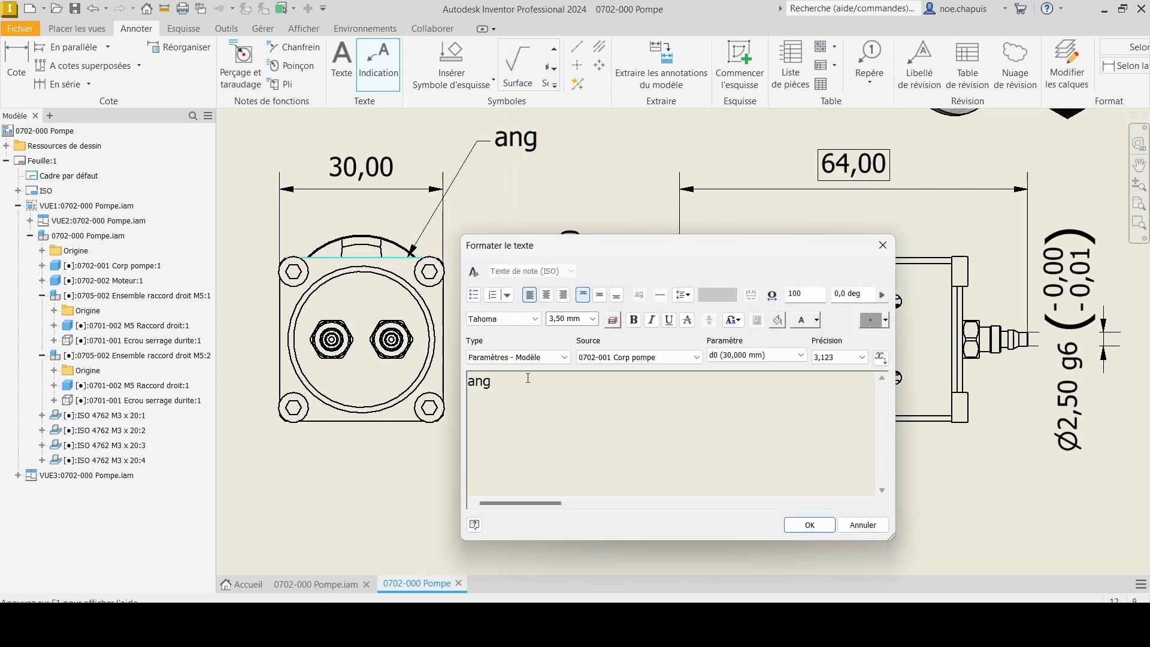
pyautogui.write('les vifs')
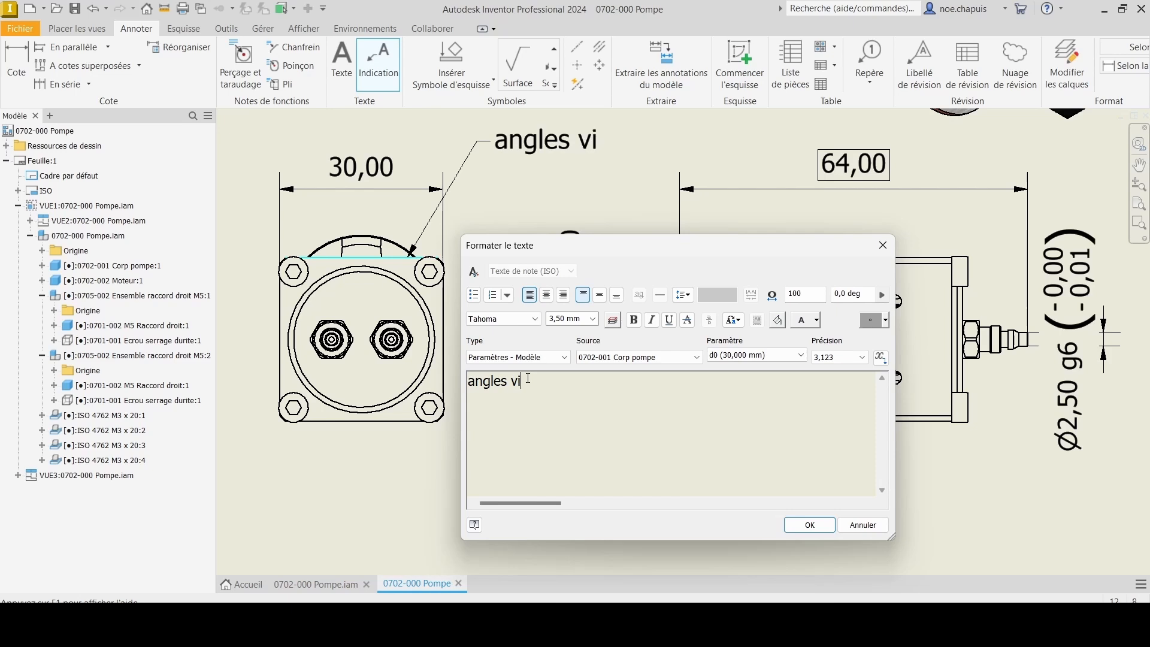
pyautogui.click(809, 525)
# - Add a bisector centreline (Bissectrice) between the motor's two outer edges in the base view
pyautogui.scroll(-5, 562, 270)
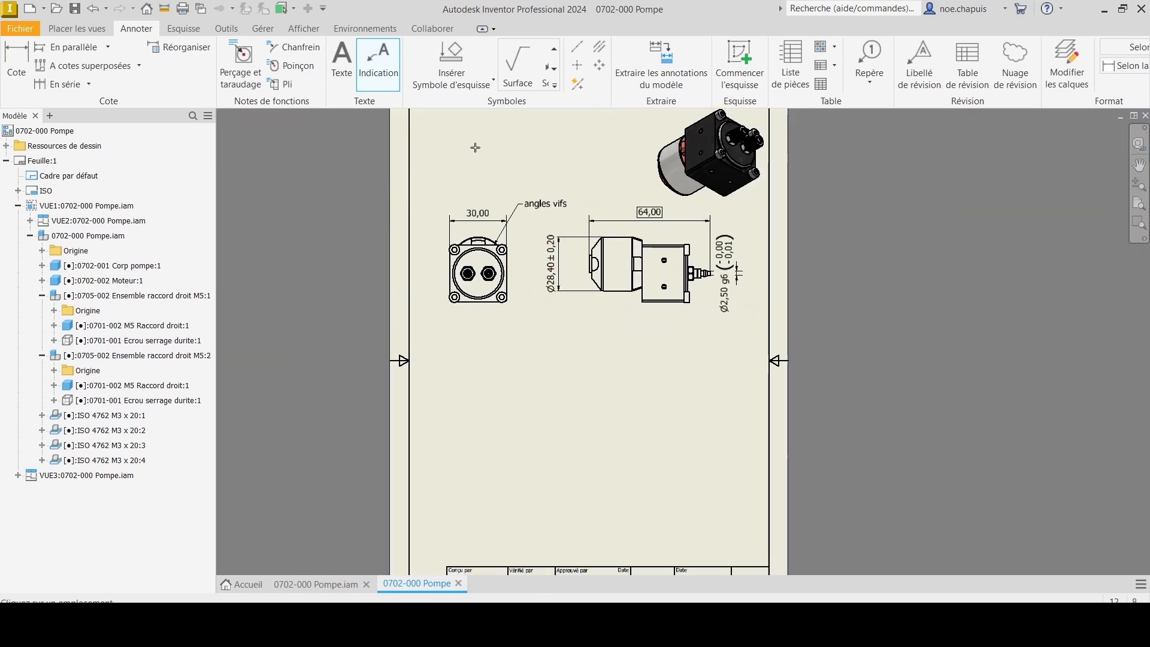
pyautogui.click(554, 85)
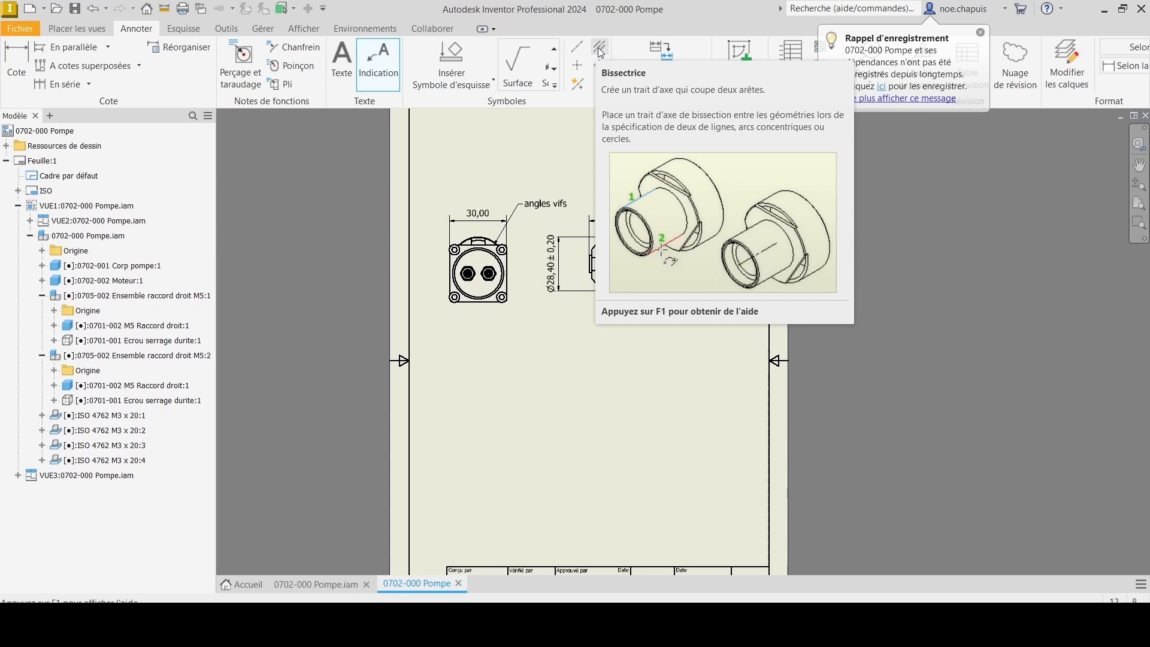
pyautogui.click(600, 51)
pyautogui.scroll(5, 618, 285)
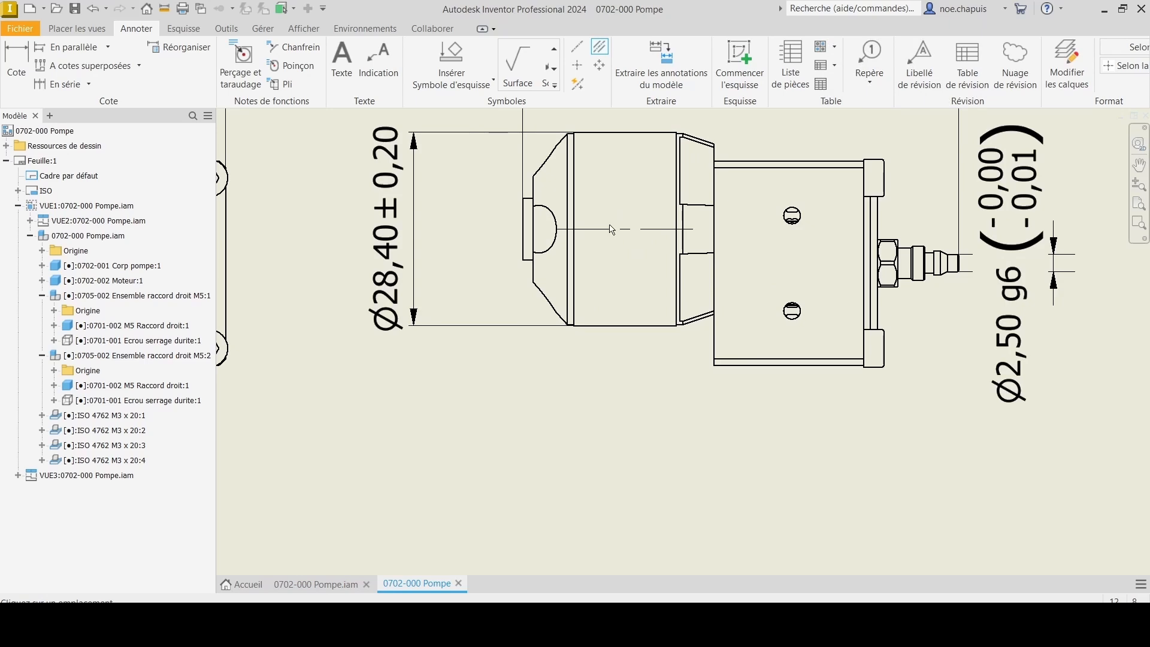
pyautogui.press('Escape')
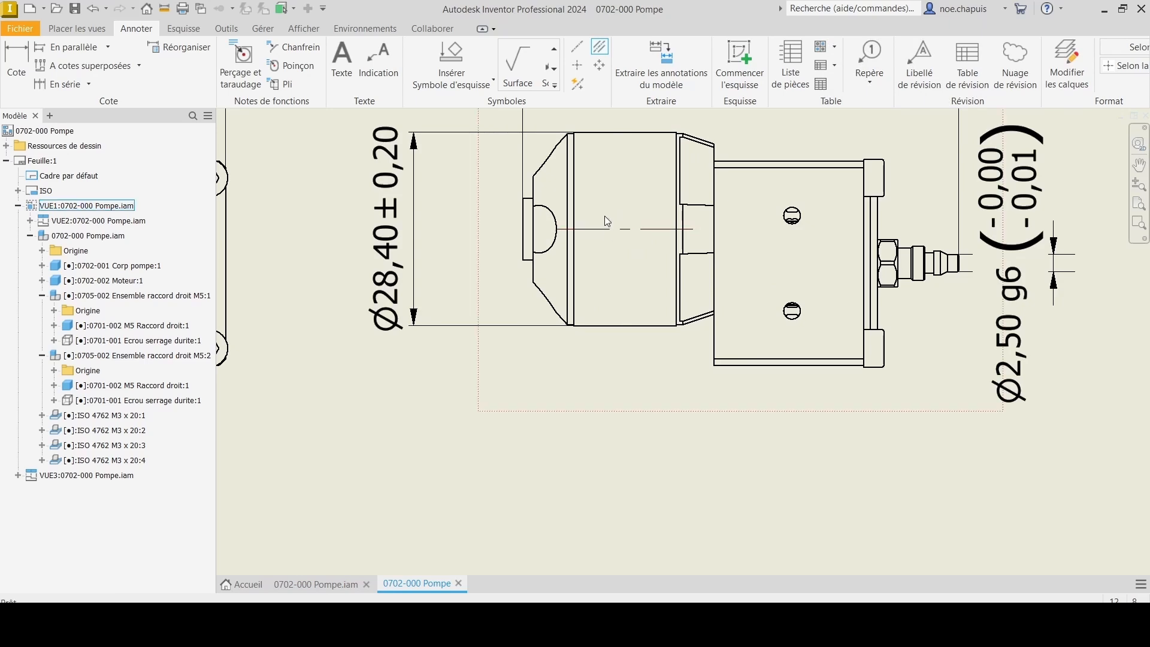
# - Extend both ends of the motor's centreline past the motor's outline
pyautogui.click(558, 228)
pyautogui.moveTo(489, 222); pyautogui.dragTo(483, 224)
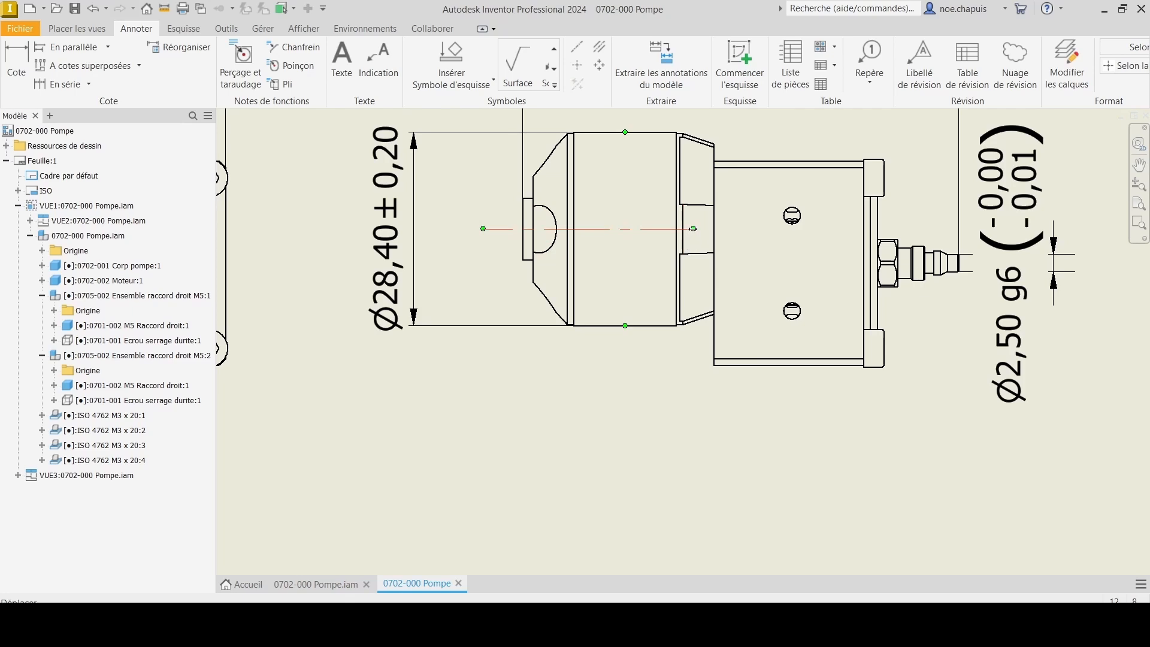
pyautogui.moveTo(743, 228); pyautogui.dragTo(744, 229)
# - Add centre marks to both hose fittings in the fitting-side view
pyautogui.scroll(-5, 616, 283)
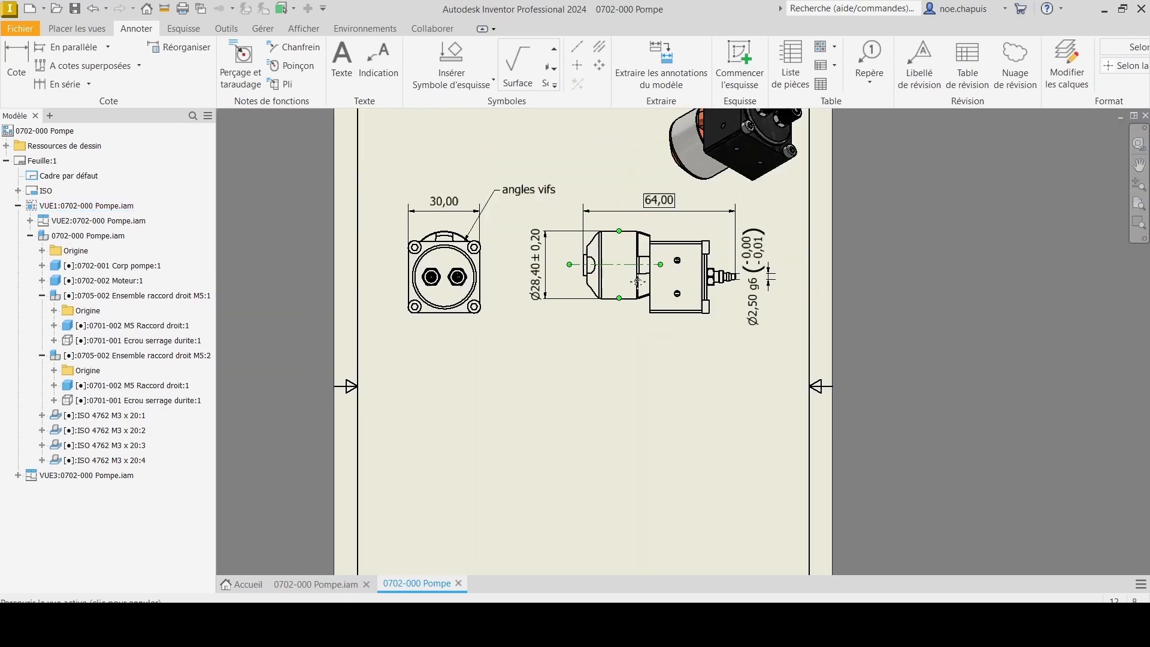
pyautogui.moveTo(617, 287); pyautogui.dragTo(712, 258, button='middle')
pyautogui.scroll(9, 549, 257)
pyautogui.moveTo(565, 189); pyautogui.dragTo(665, 331, button='middle')
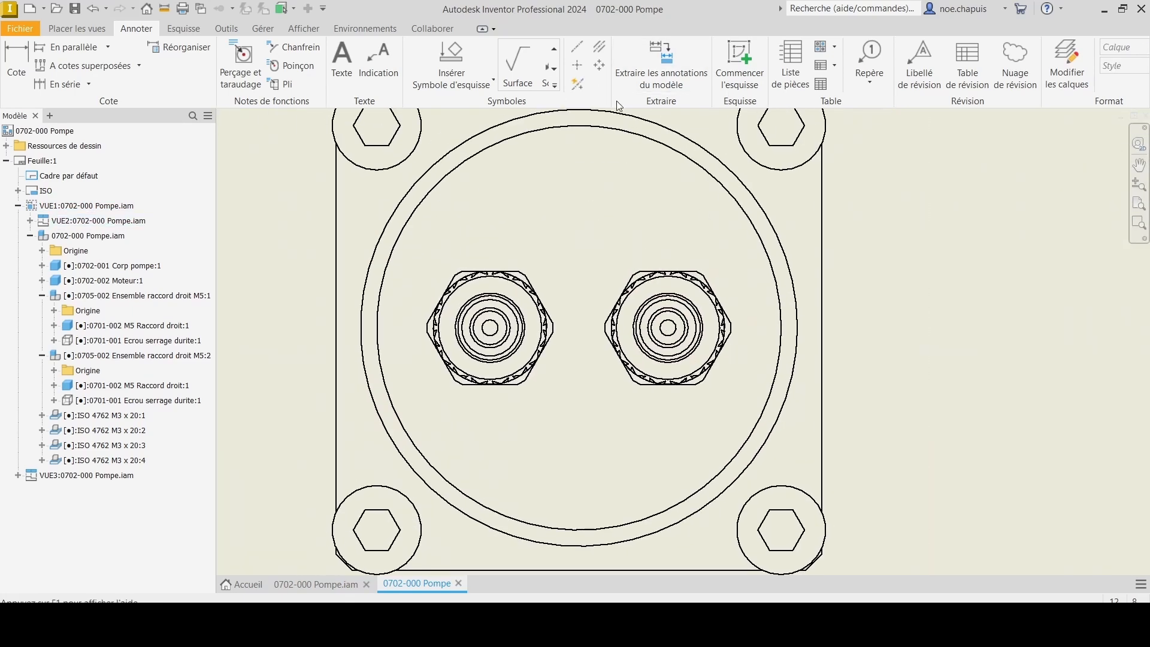
pyautogui.click(578, 65)
pyautogui.scroll(3, 486, 288)
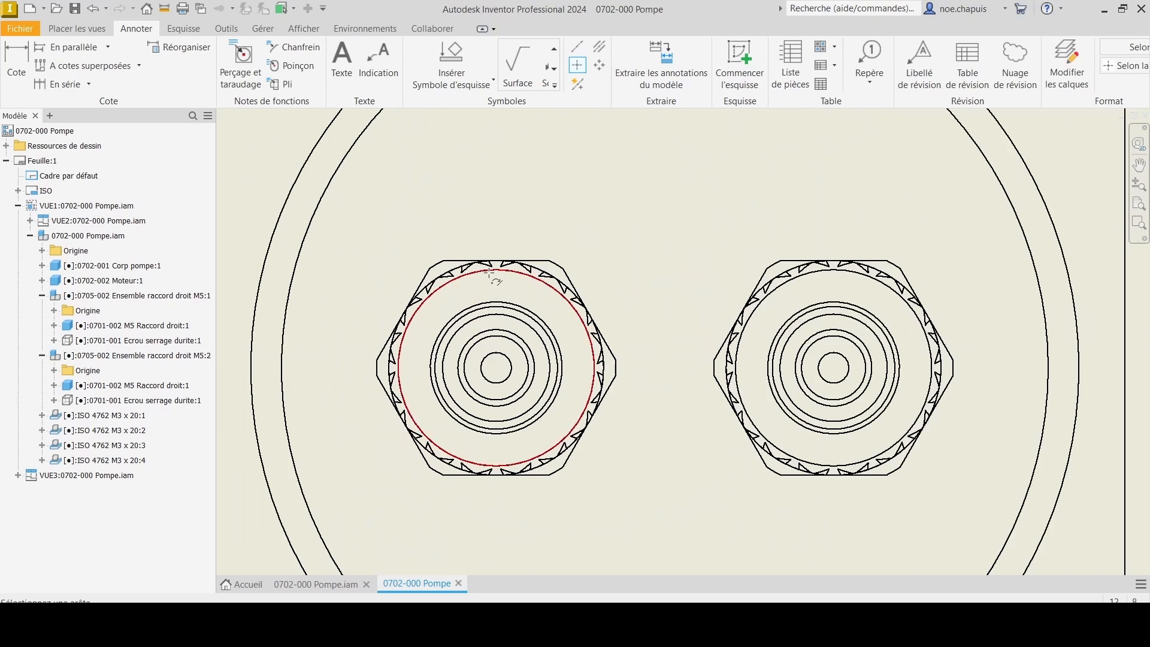
pyautogui.click(490, 273)
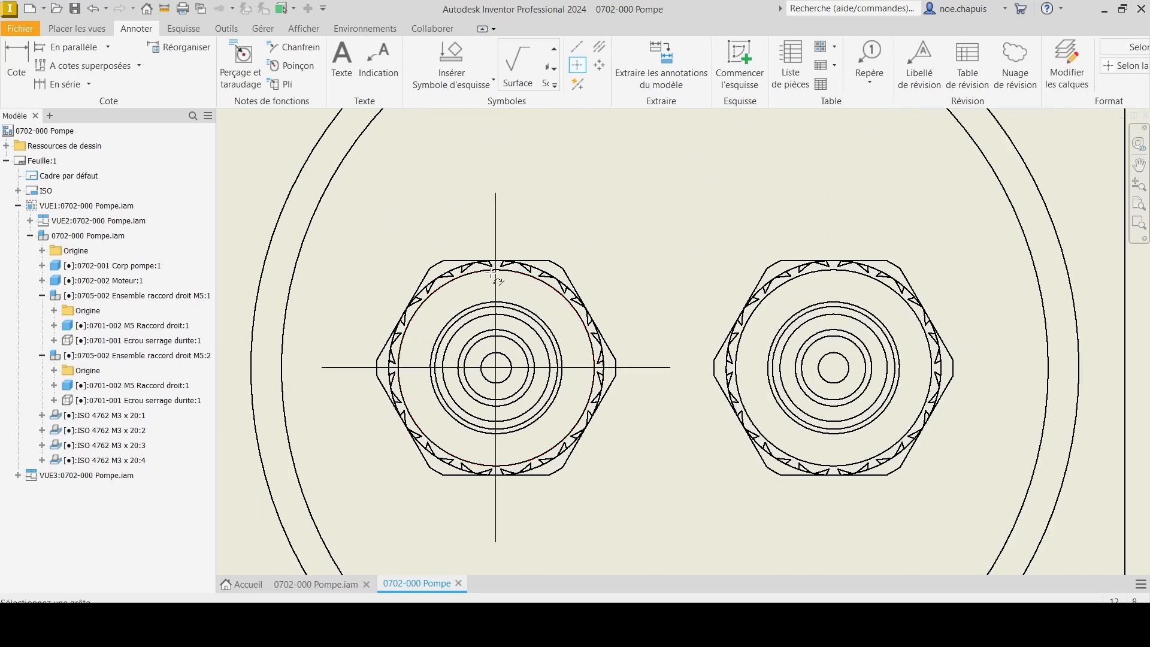
pyautogui.click(772, 288)
pyautogui.click(579, 64)
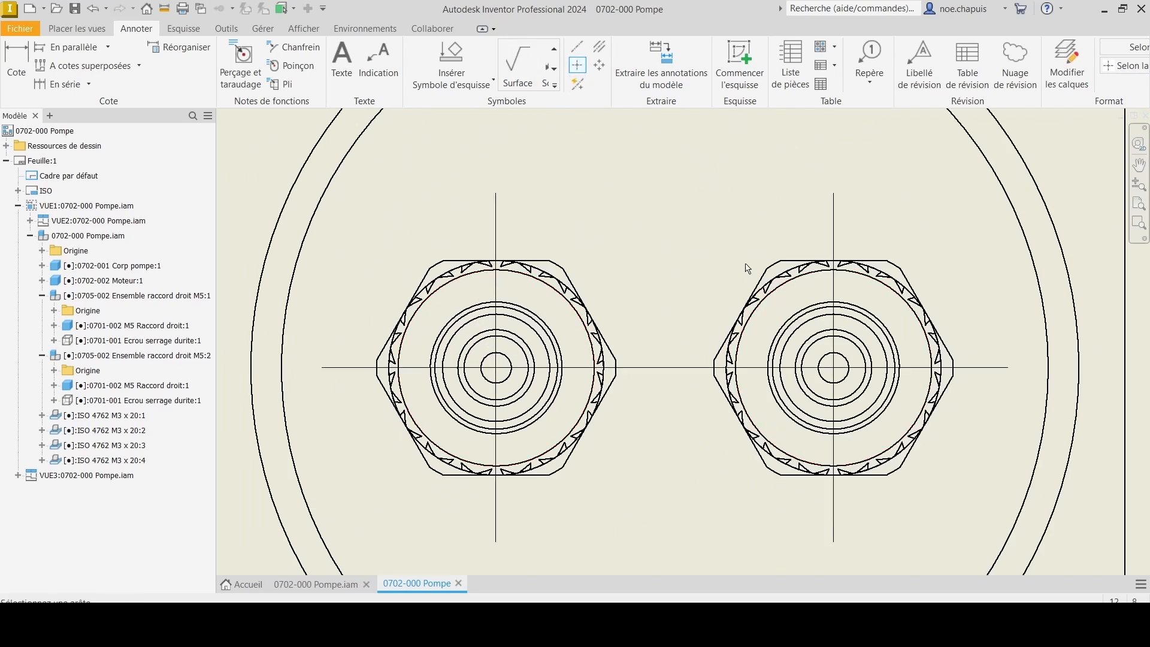
# - Draw a stepped section line through the base view, following the motor axis, dropping to the lower body hole and rising to the fitting
pyautogui.scroll(-8, 744, 285)
pyautogui.moveTo(744, 285); pyautogui.dragTo(518, 171, button='middle')
pyautogui.moveTo(655, 229); pyautogui.dragTo(445, 287, button='middle')
pyautogui.scroll(-1, 445, 287)
pyautogui.moveTo(853, 293)
pyautogui.mouseDown(button='middle')
pyautogui.moveTo(651, 242)
pyautogui.moveTo(693, 308)
pyautogui.moveTo(756, 326)
pyautogui.mouseUp(button='middle')
pyautogui.scroll(-1, 652, 242)
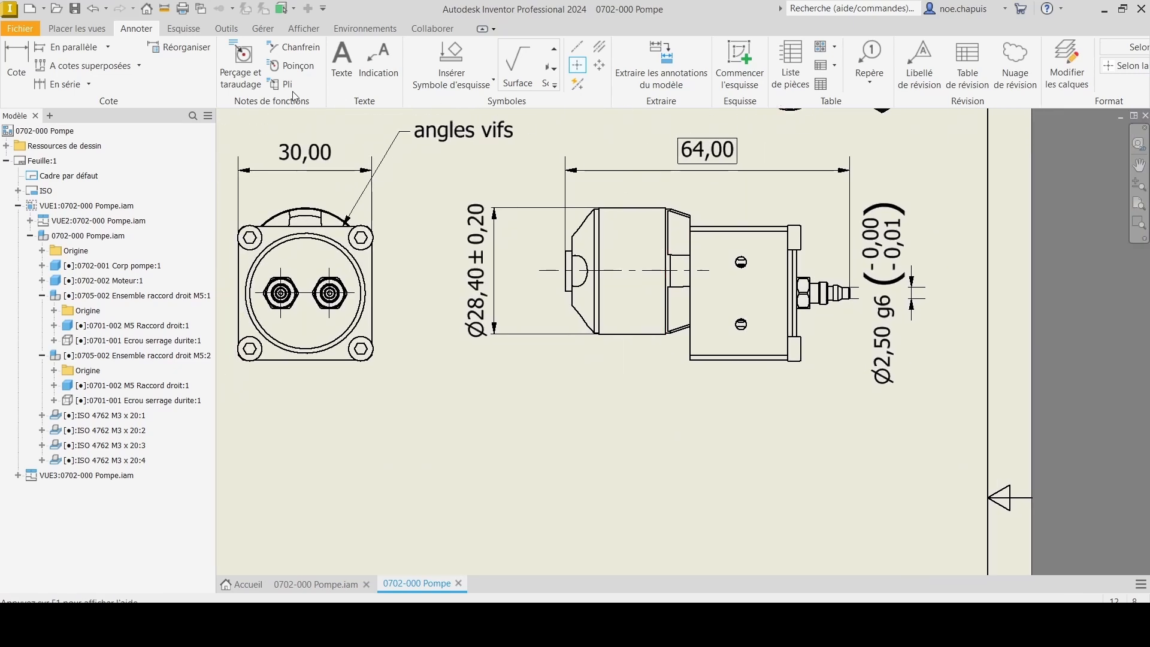
pyautogui.click(77, 28)
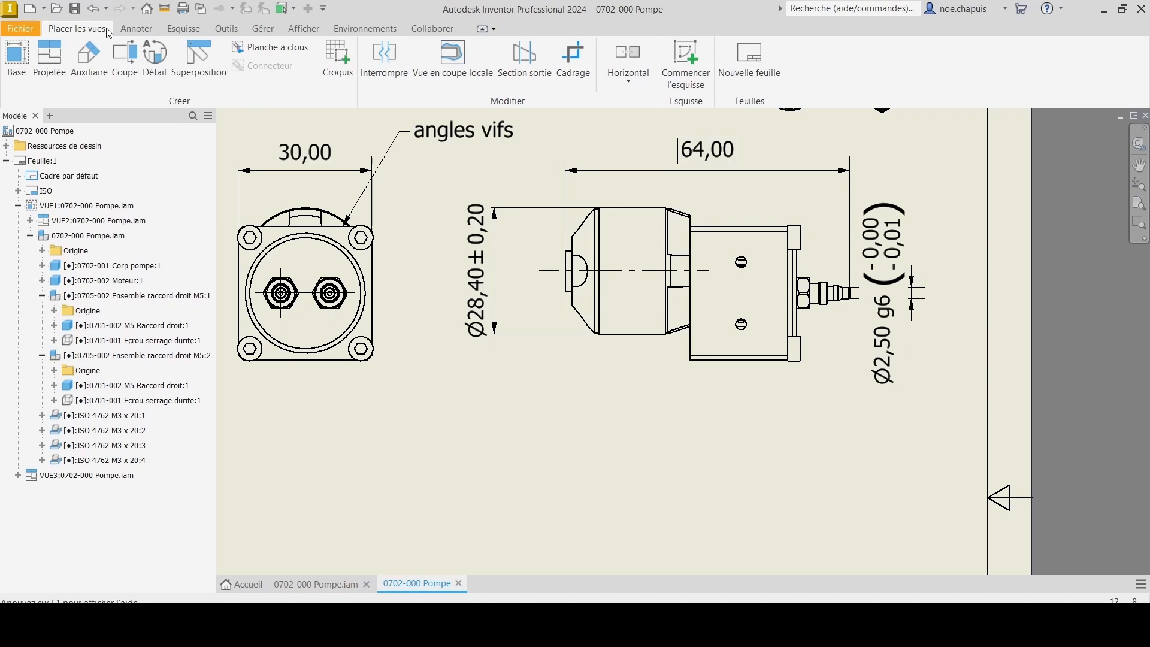
pyautogui.click(124, 54)
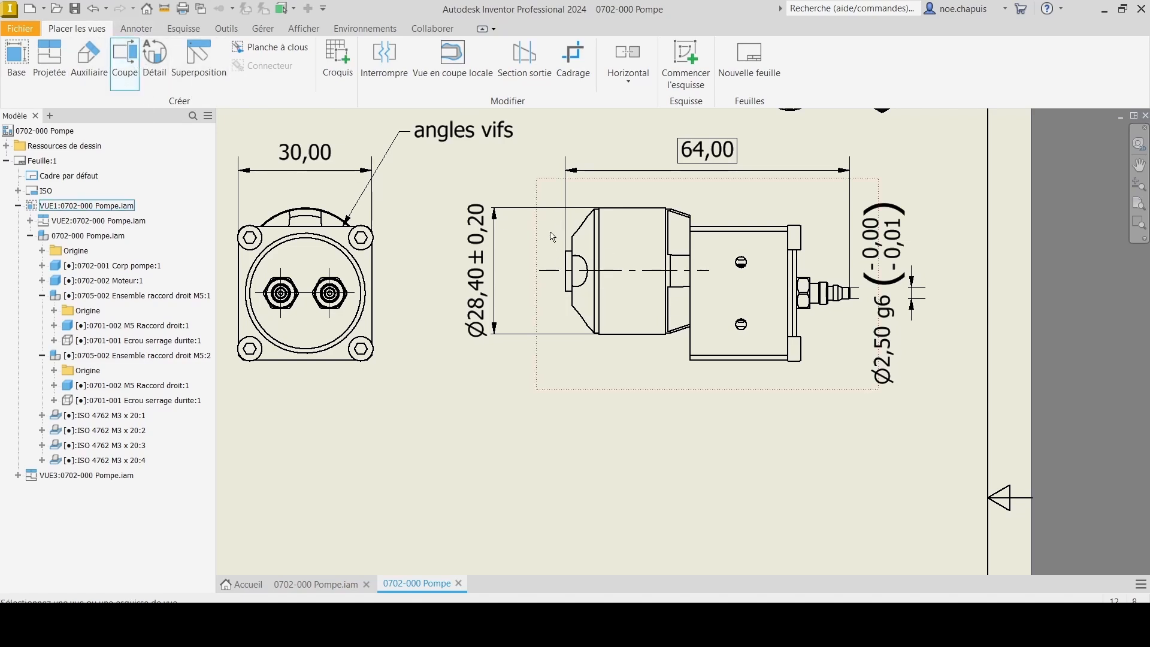
pyautogui.click(798, 207)
pyautogui.scroll(3, 536, 273)
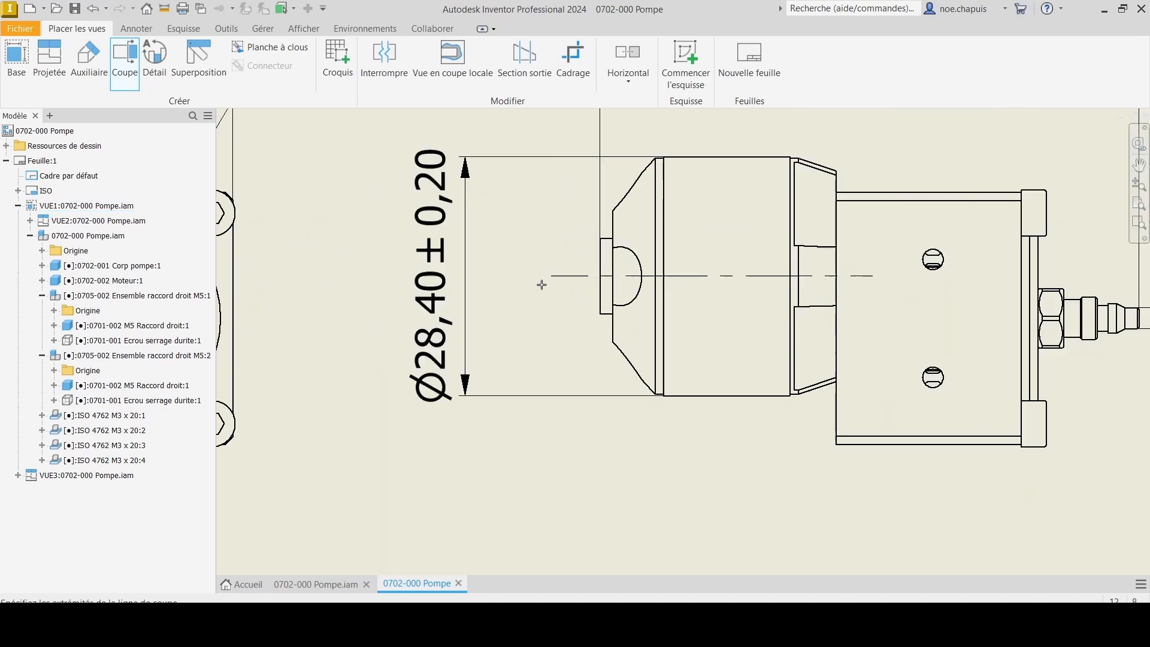
pyautogui.click(511, 276)
pyautogui.click(886, 278)
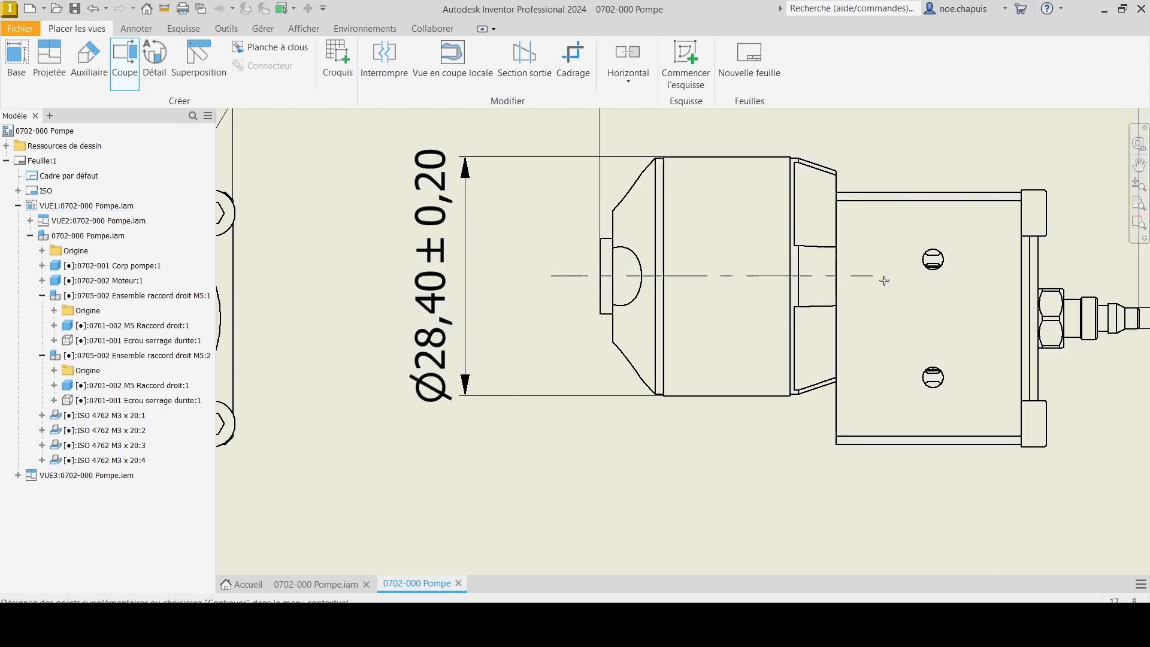
pyautogui.click(887, 382)
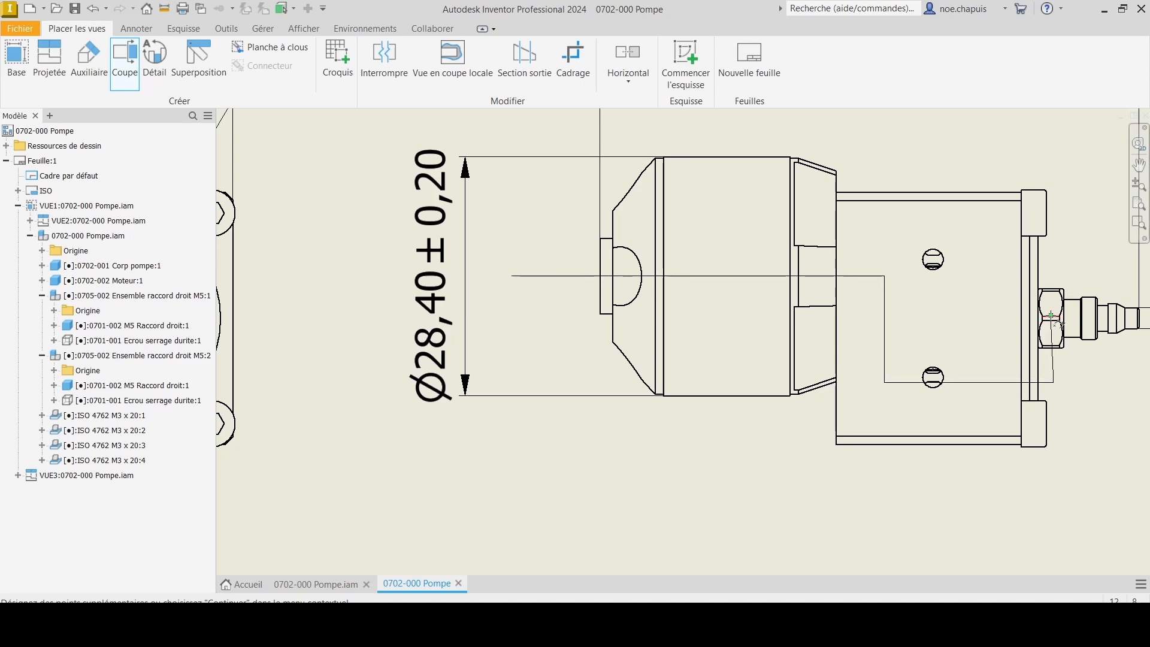
pyautogui.scroll(-5, 1051, 315)
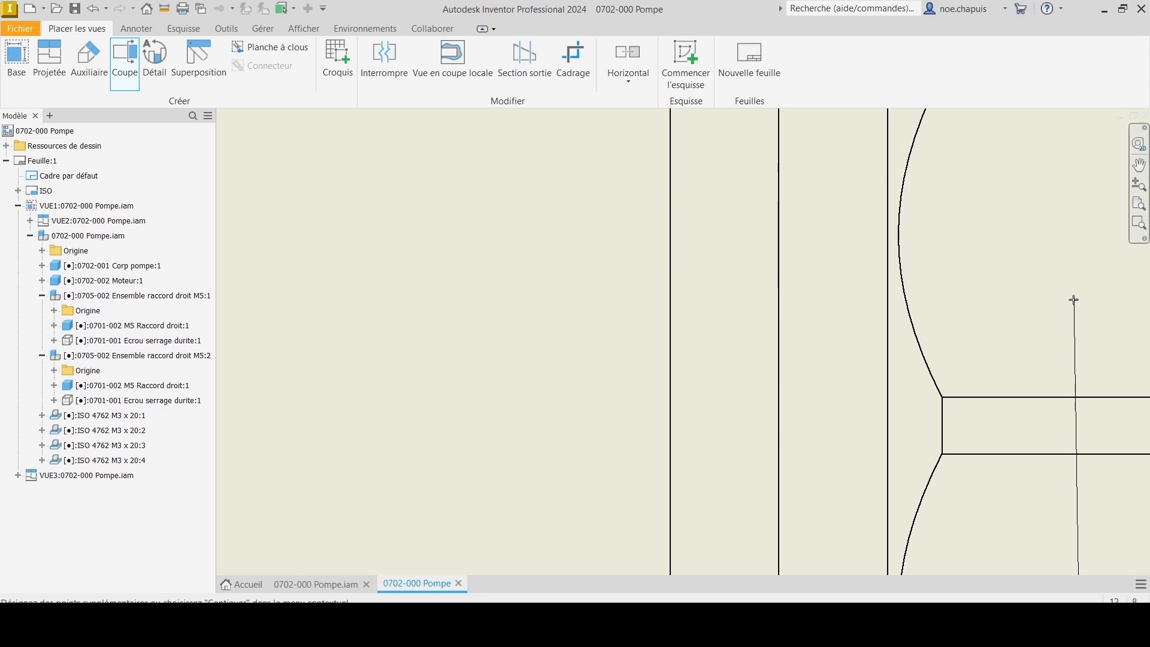
pyautogui.scroll(4, 815, 308)
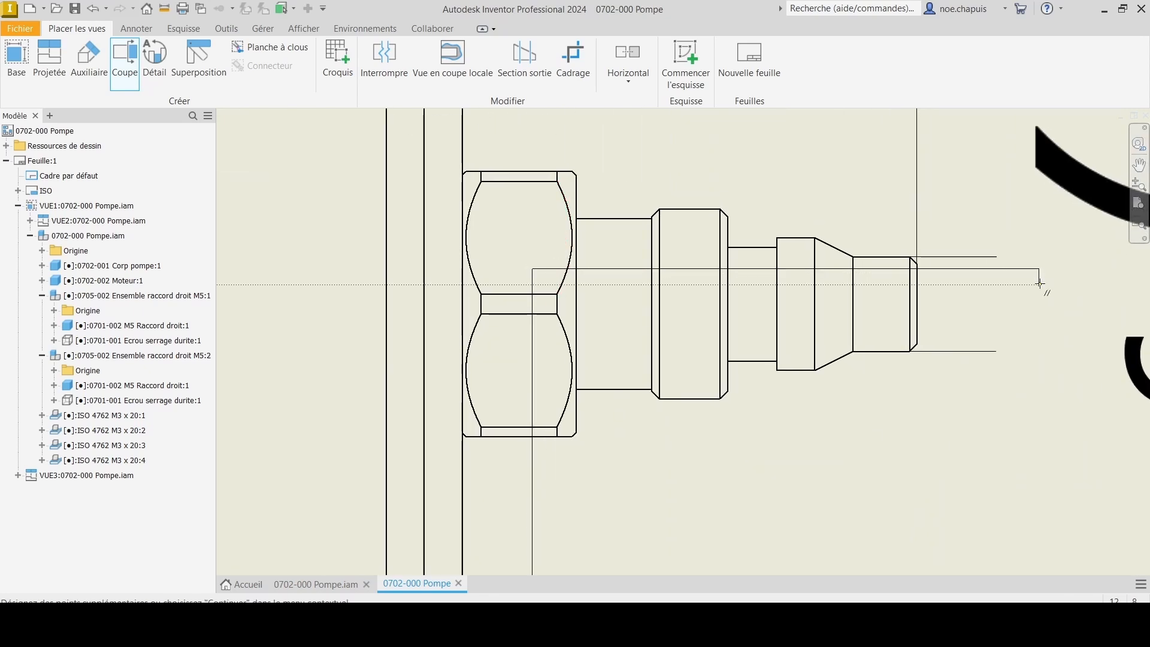
pyautogui.scroll(5, 1040, 283)
# - Finish the section line and place section view A-A at scale 1:1 below the base view
pyautogui.rightClick(982, 378)
pyautogui.click(1012, 389)
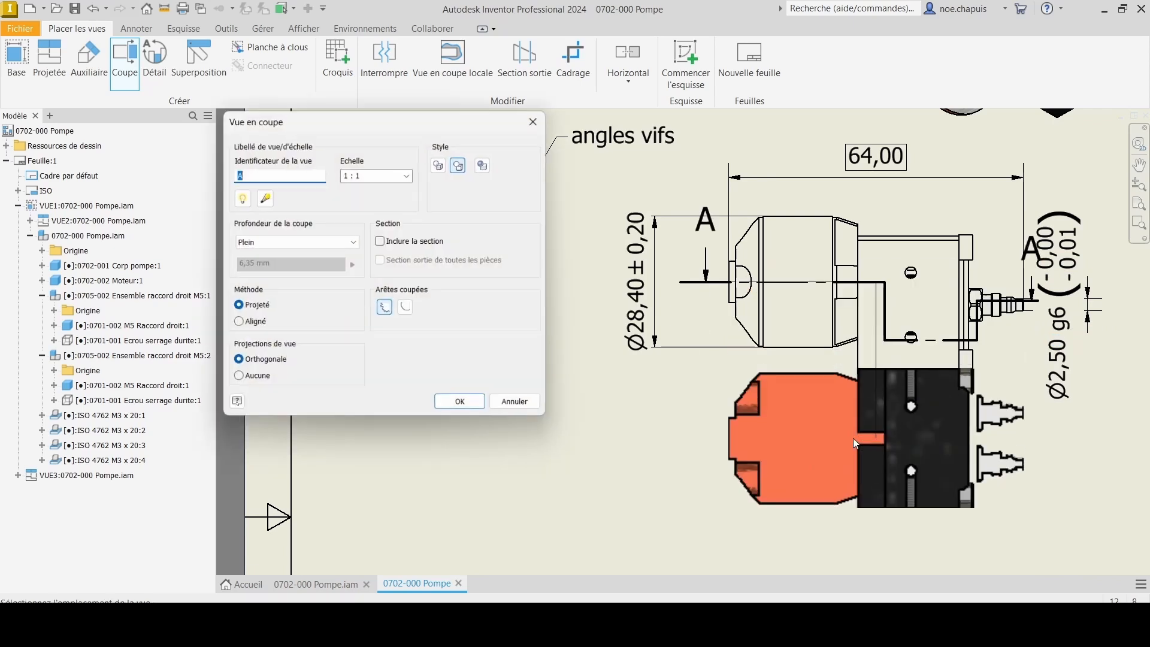
pyautogui.scroll(3, 853, 438)
pyautogui.click(795, 360)
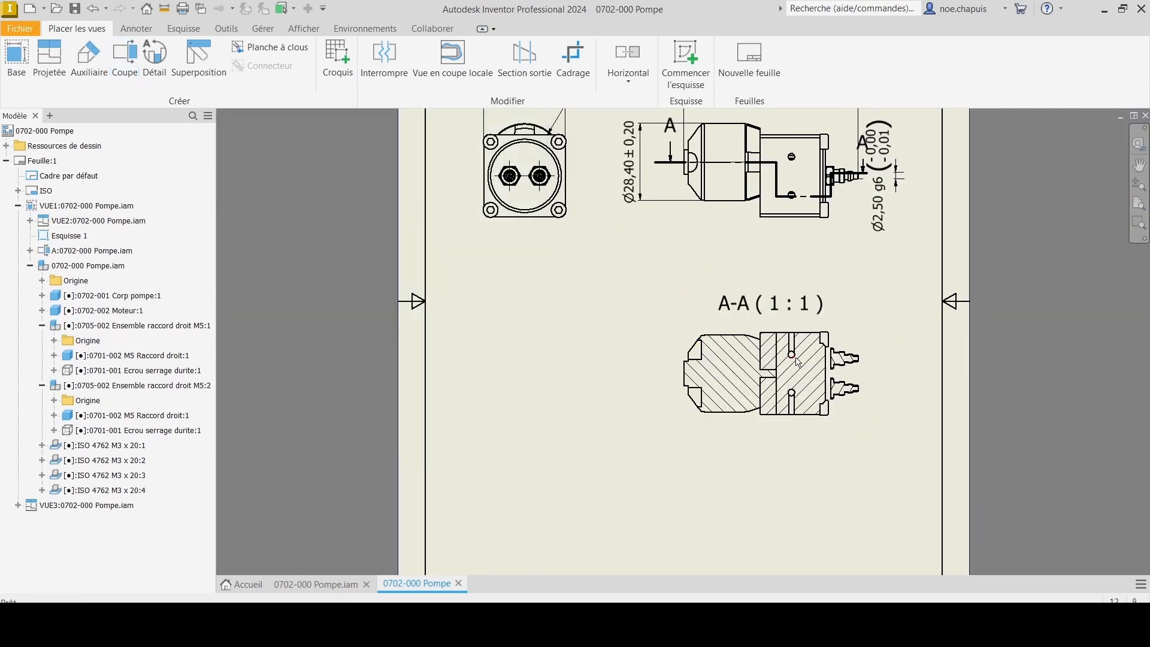
# - Move the Ø2,50 g6 dimension text up above the section arrow so it clears the letter A
pyautogui.scroll(-5, 799, 194)
pyautogui.moveTo(800, 195); pyautogui.dragTo(820, 275, button='middle')
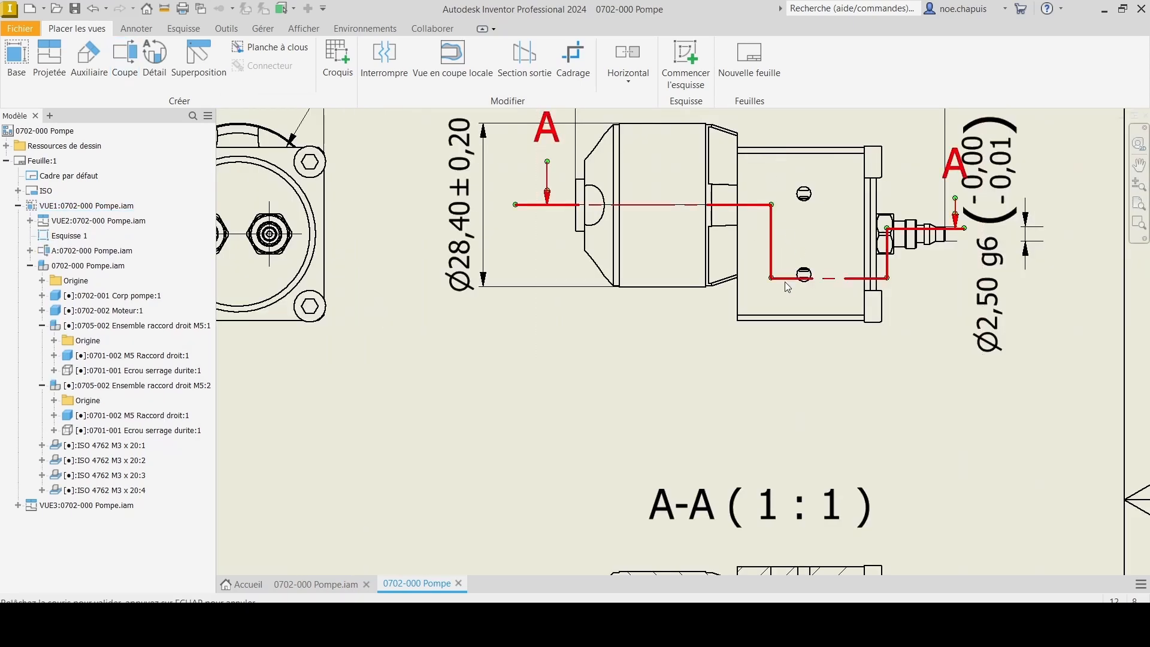
pyautogui.moveTo(1012, 205); pyautogui.dragTo(878, 275, button='middle')
pyautogui.moveTo(880, 280); pyautogui.dragTo(869, 115)
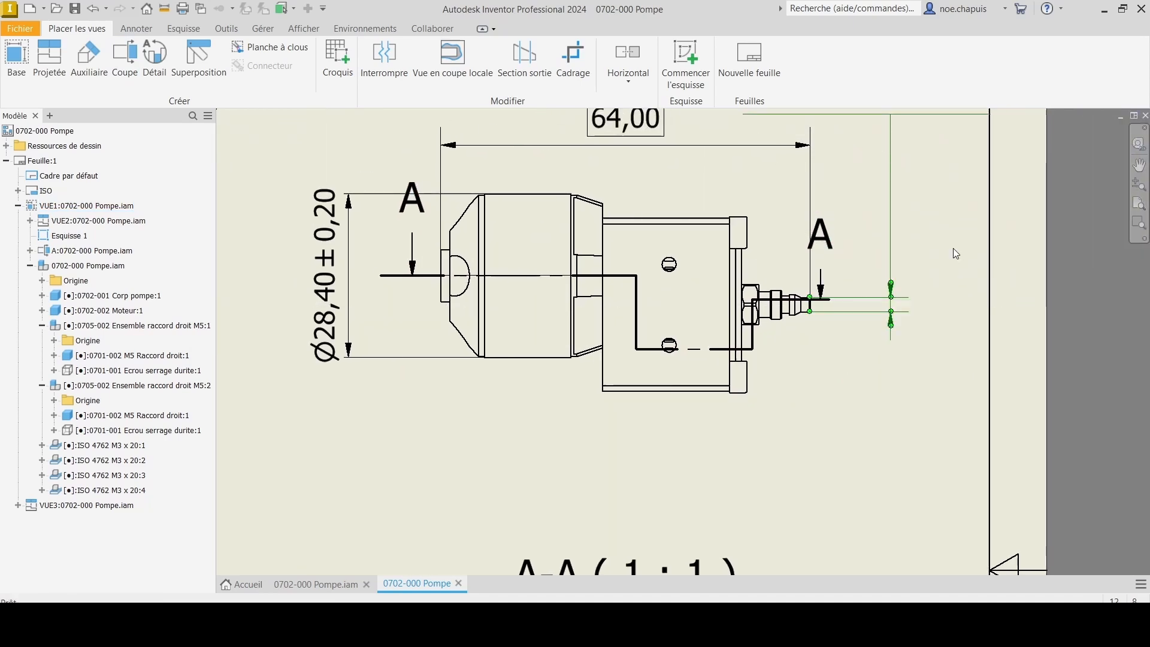
# - Open the section line's sketch, Esquisse 1, for editing
pyautogui.scroll(1, 971, 384)
pyautogui.moveTo(903, 302)
pyautogui.mouseDown(button='middle')
pyautogui.moveTo(971, 384)
pyautogui.moveTo(934, 303)
pyautogui.mouseUp(button='middle')
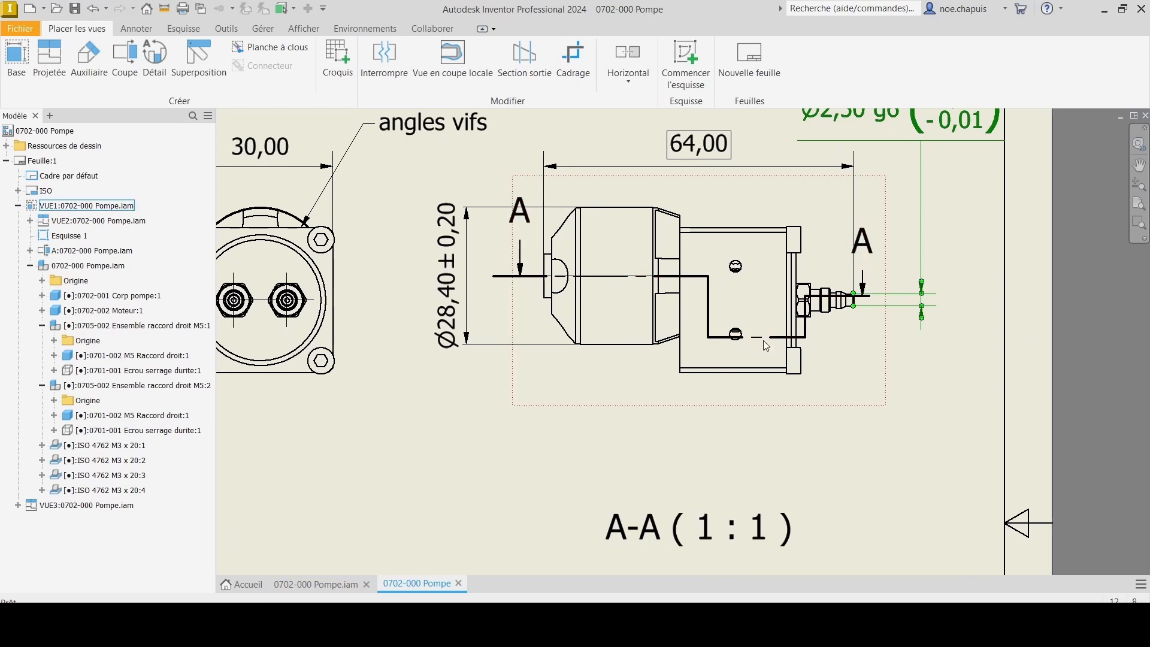
pyautogui.click(32, 266)
pyautogui.click(71, 237)
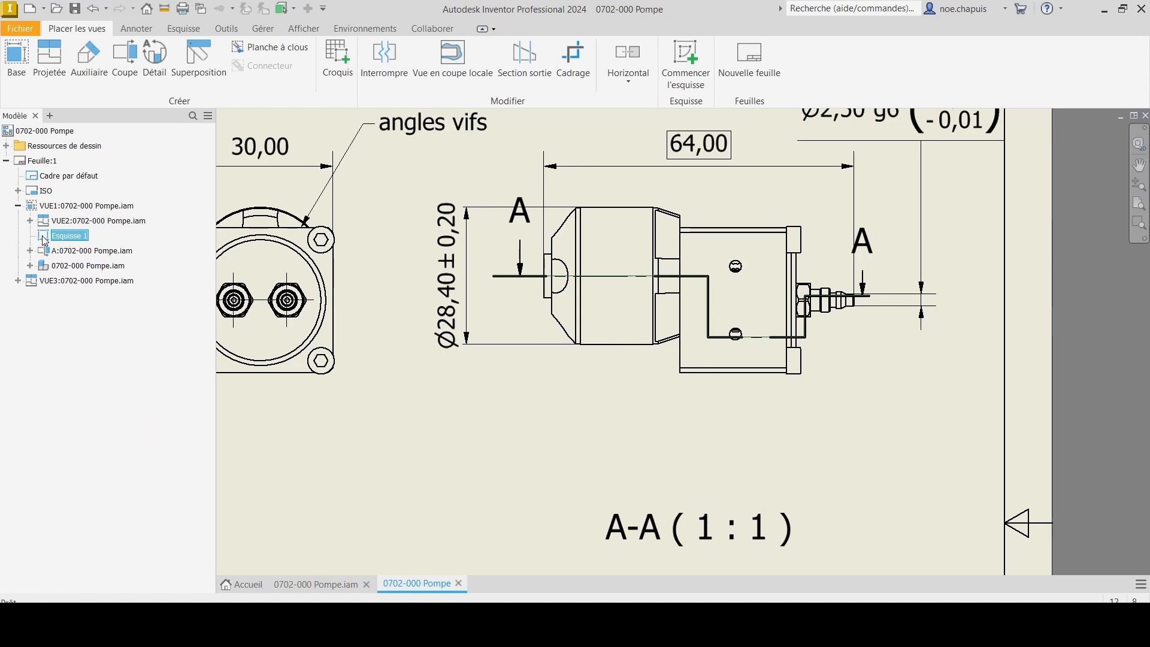
pyautogui.rightClick(46, 239)
pyautogui.click(72, 294)
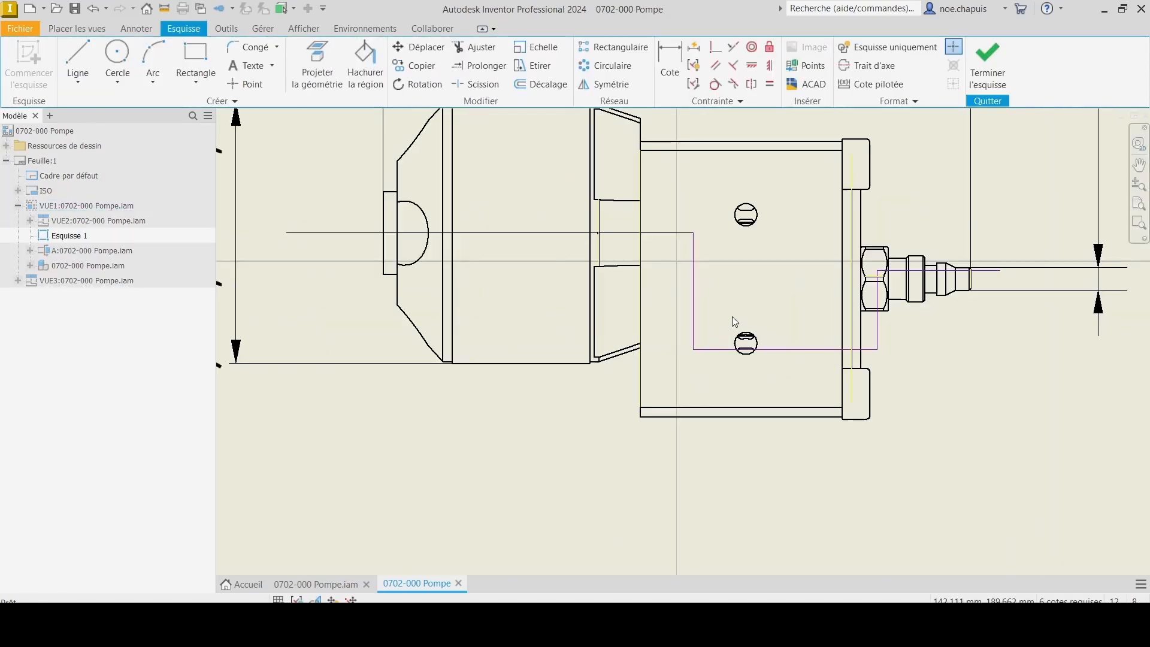
# - Project the lower body hole's circle and the fitting tip's edges into the section line sketch
pyautogui.scroll(-3, 673, 236)
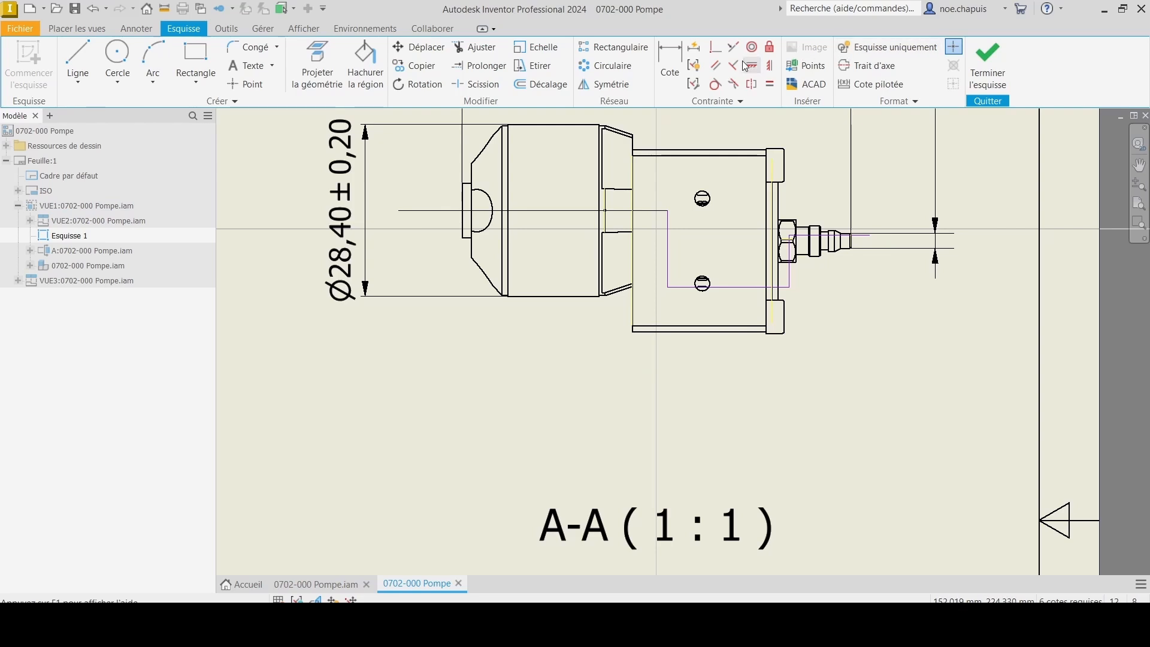
pyautogui.scroll(2, 712, 198)
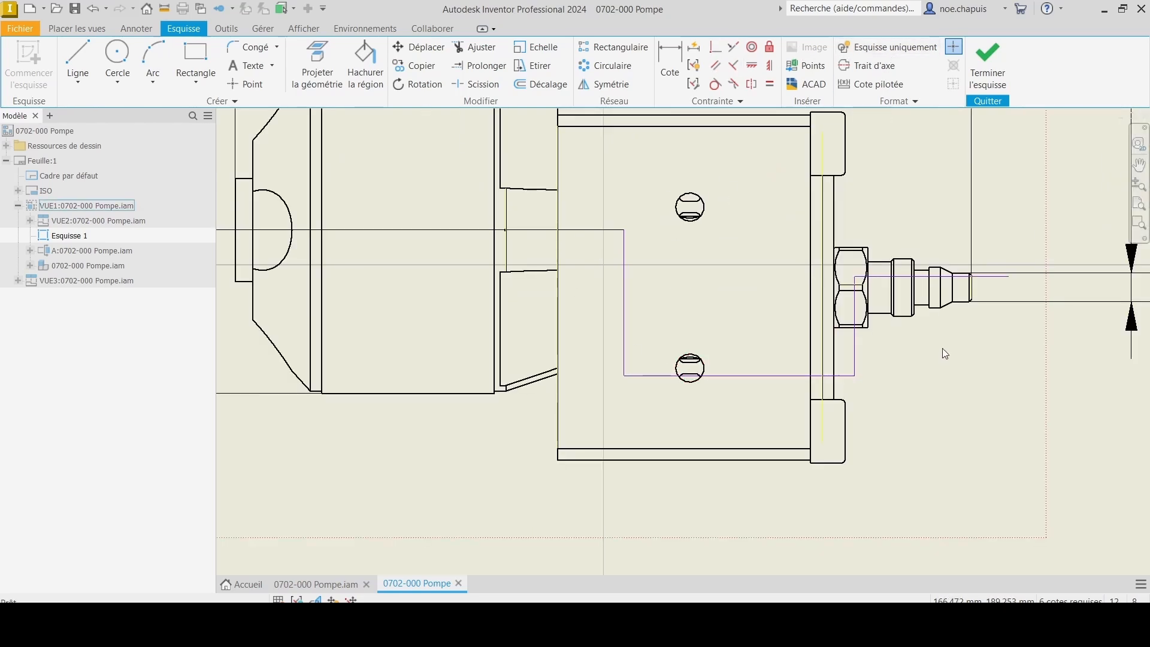
pyautogui.click(317, 65)
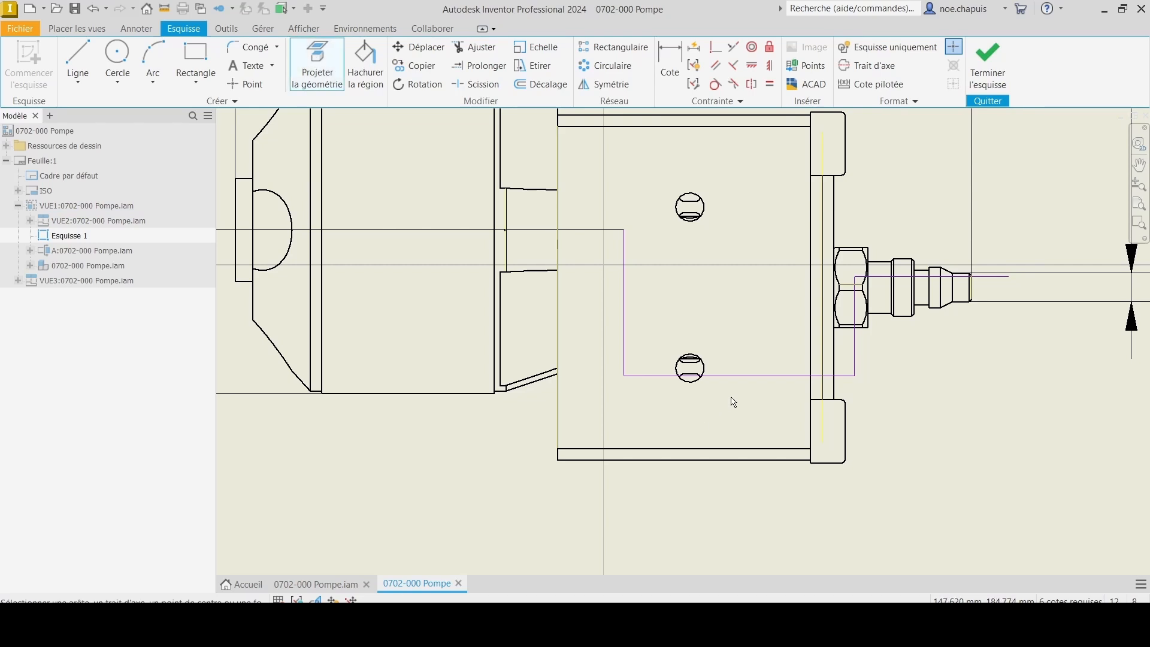
pyautogui.click(707, 366)
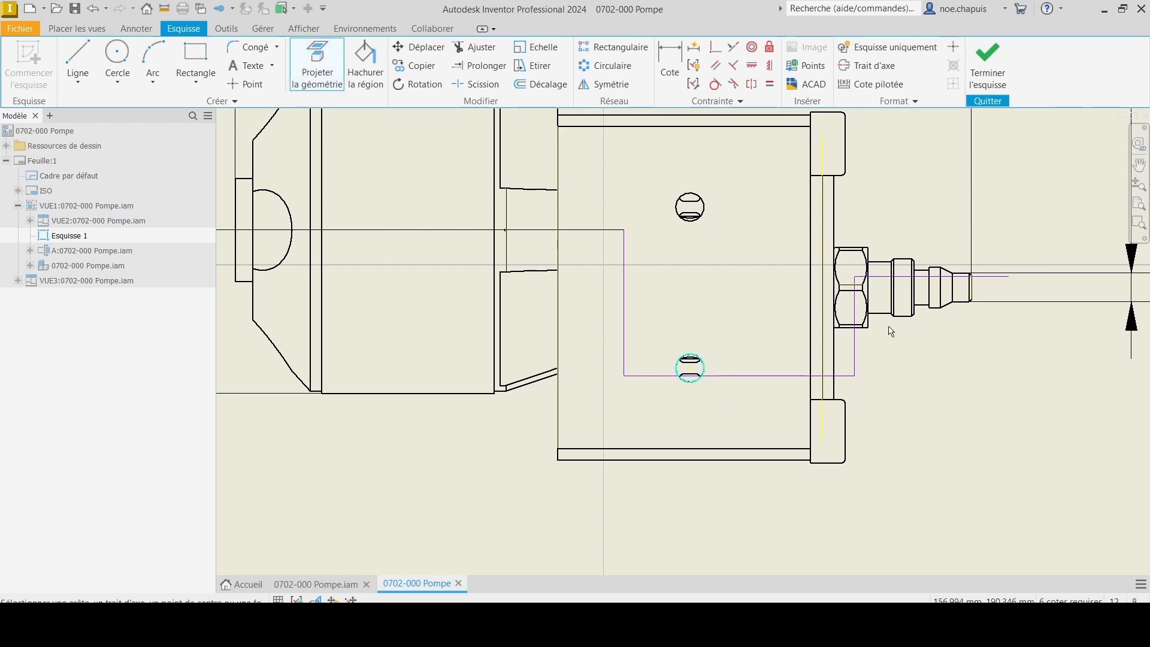
pyautogui.scroll(5, 974, 298)
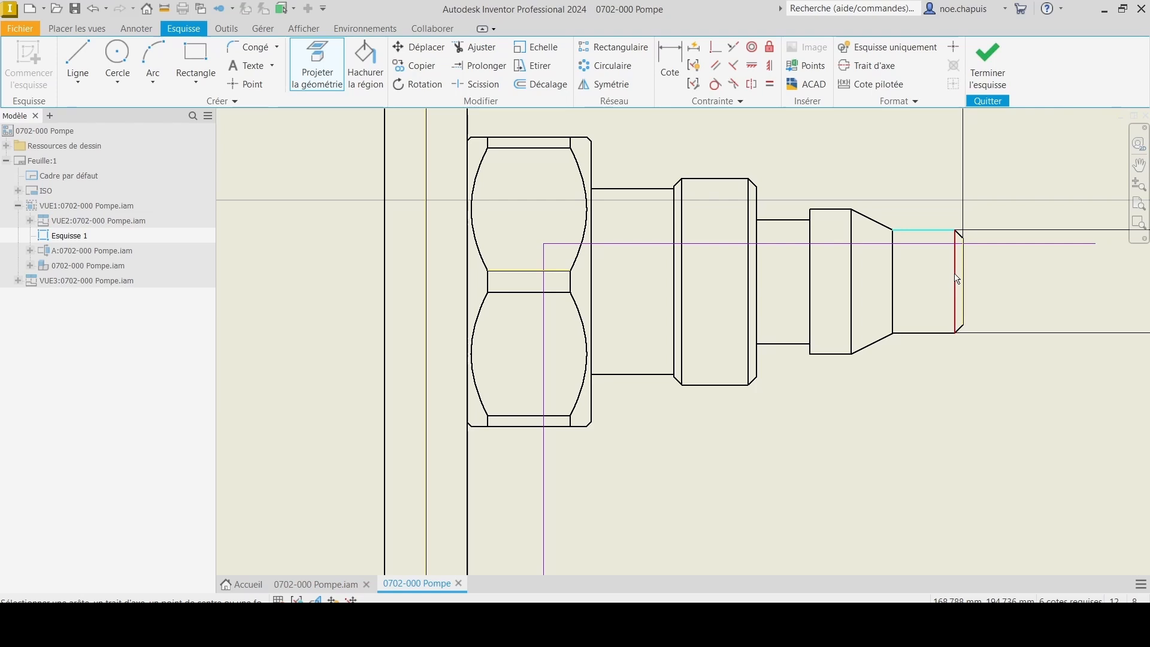
pyautogui.rightClick(999, 273)
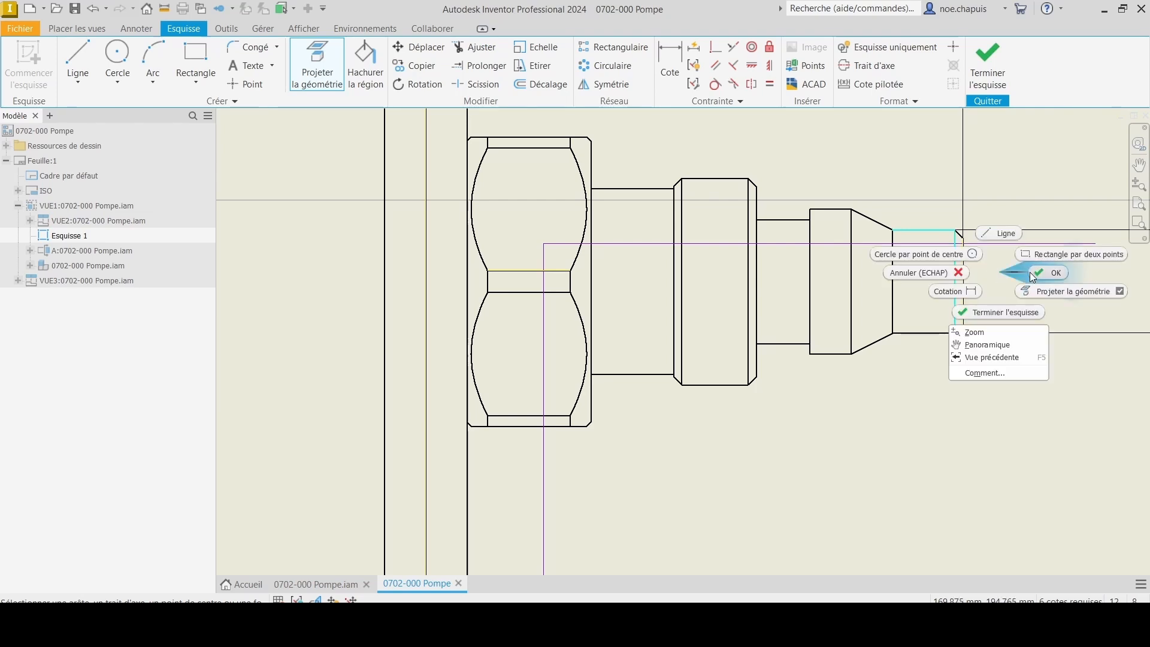
pyautogui.click(1045, 273)
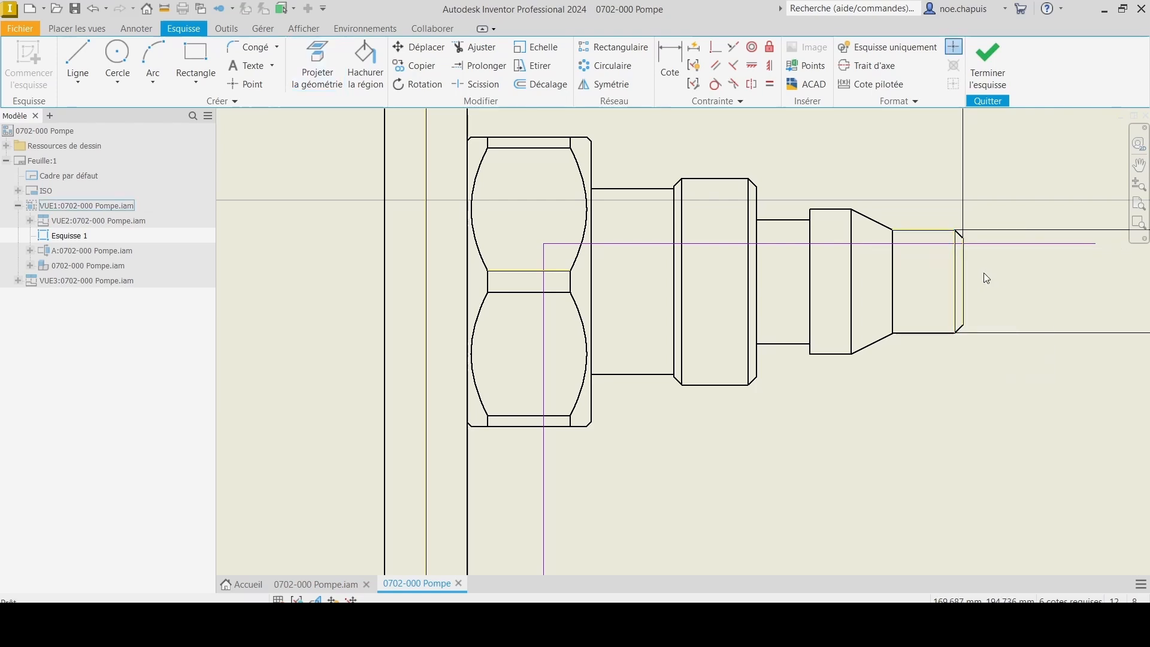
# - Constrain the section line's lower horizontal segment coincident with the centre of the lower body hole
pyautogui.click(714, 50)
pyautogui.scroll(-2, 705, 146)
pyautogui.moveTo(641, 250); pyautogui.dragTo(710, 160, button='middle')
pyautogui.moveTo(377, 372); pyautogui.dragTo(677, 389, button='middle')
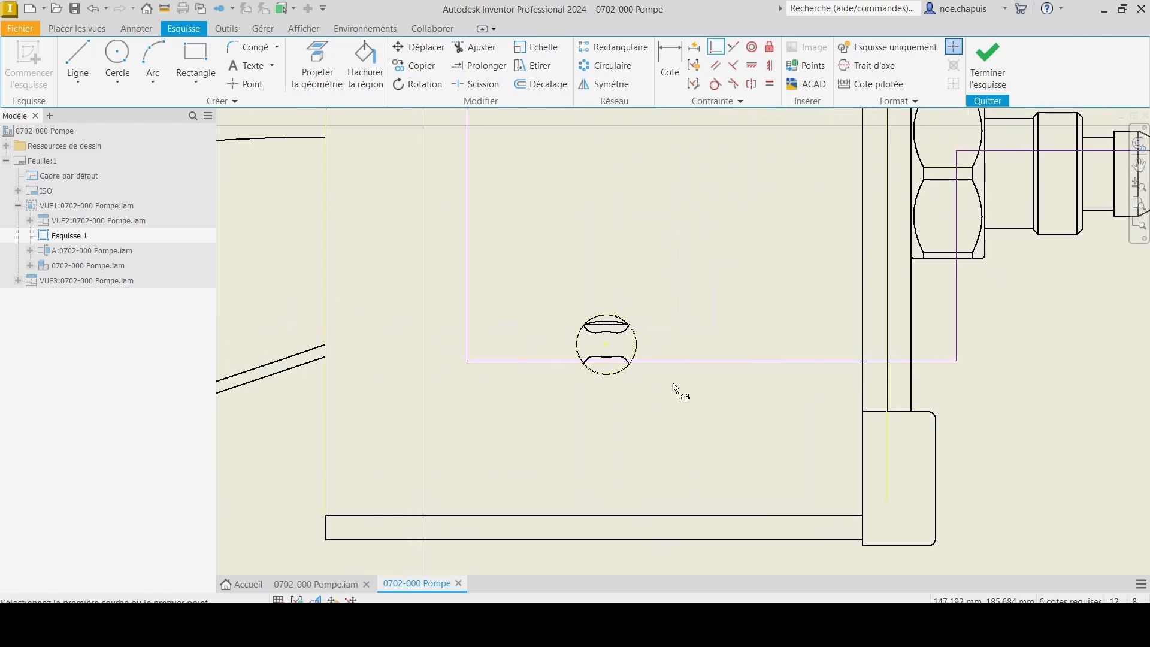
pyautogui.click(683, 361)
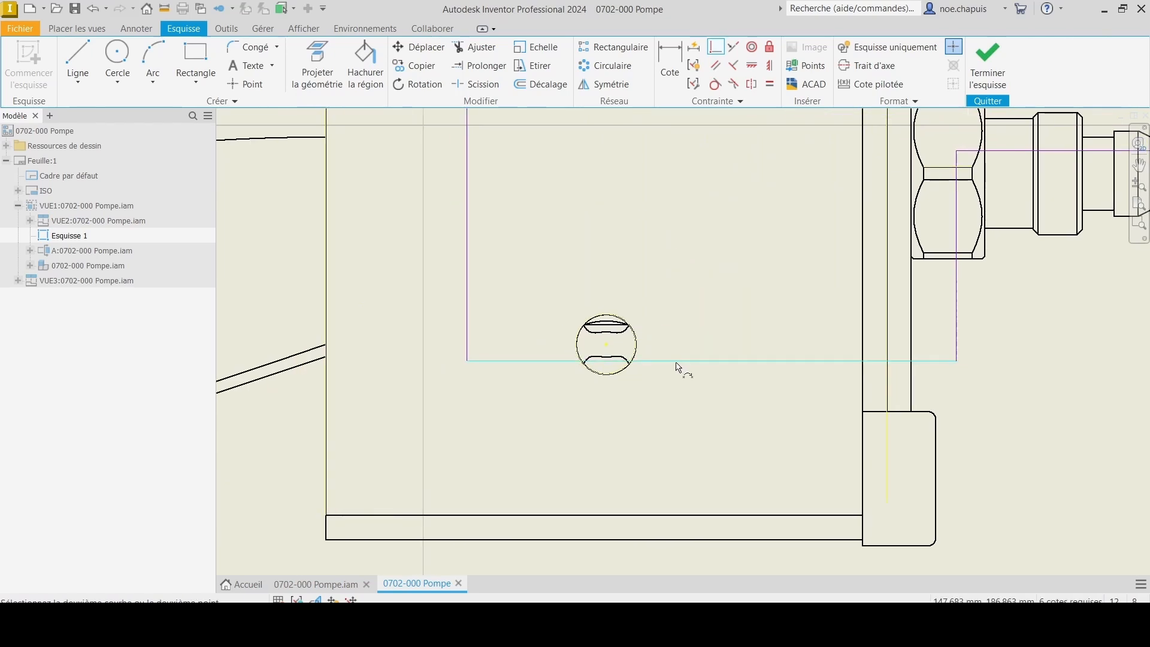
pyautogui.click(606, 345)
# - Constrain the section line's fitting-side horizontal segment coincident with the midpoint of the fitting tip's end edge
pyautogui.scroll(-2, 823, 313)
pyautogui.moveTo(807, 331); pyautogui.dragTo(508, 419, button='middle')
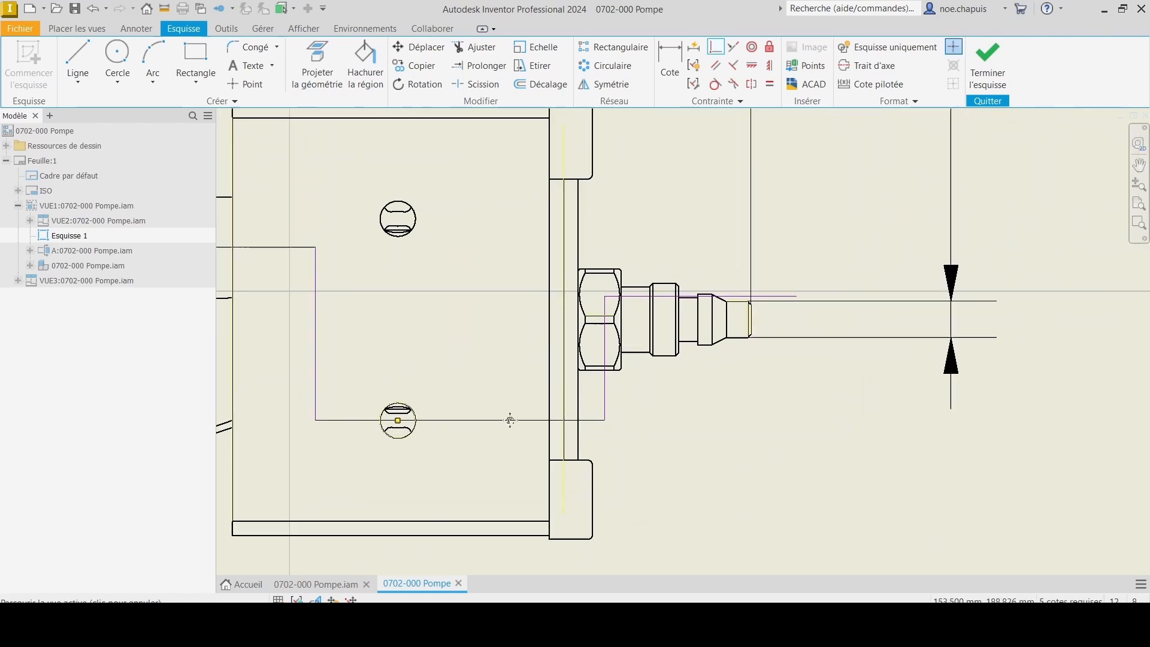
pyautogui.scroll(3, 669, 321)
pyautogui.click(713, 277)
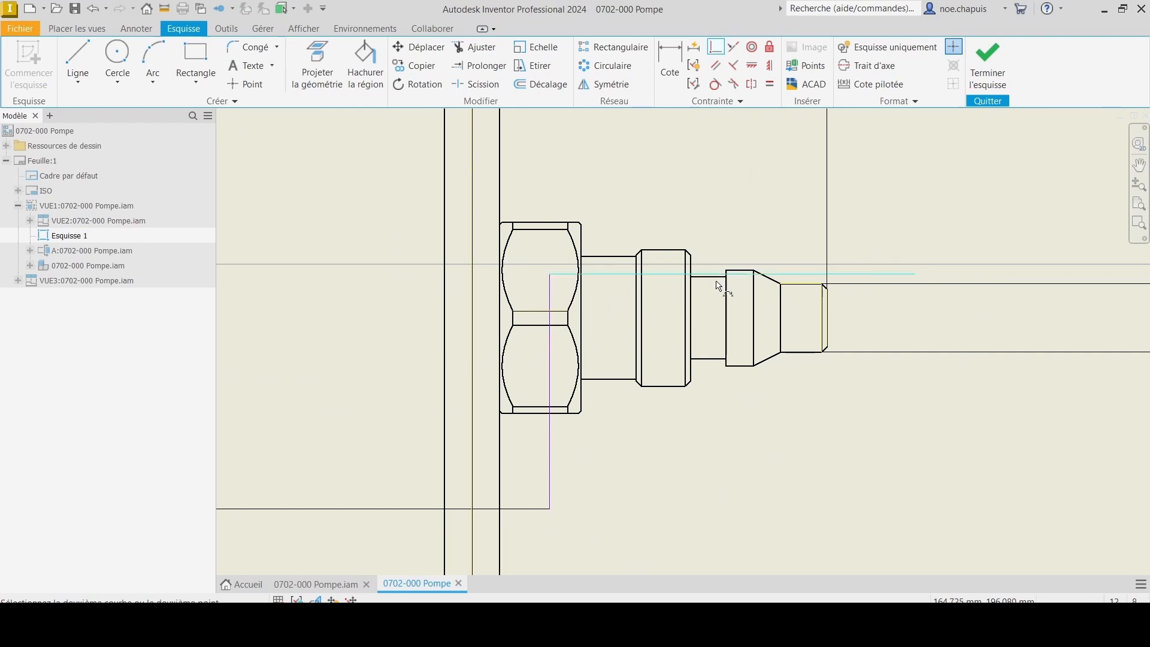
pyautogui.click(823, 318)
# - Constrain the section line's two vertical segments coincident with the pump body's fitting-side and motor-side edges
pyautogui.scroll(-2, 824, 312)
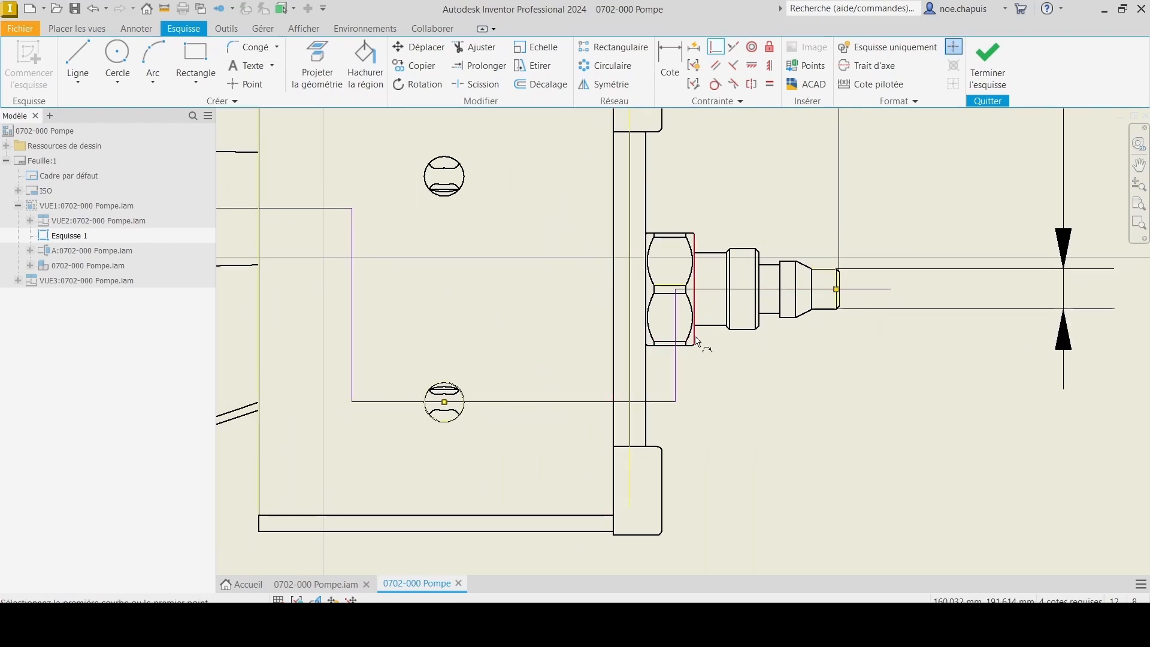
pyautogui.click(676, 403)
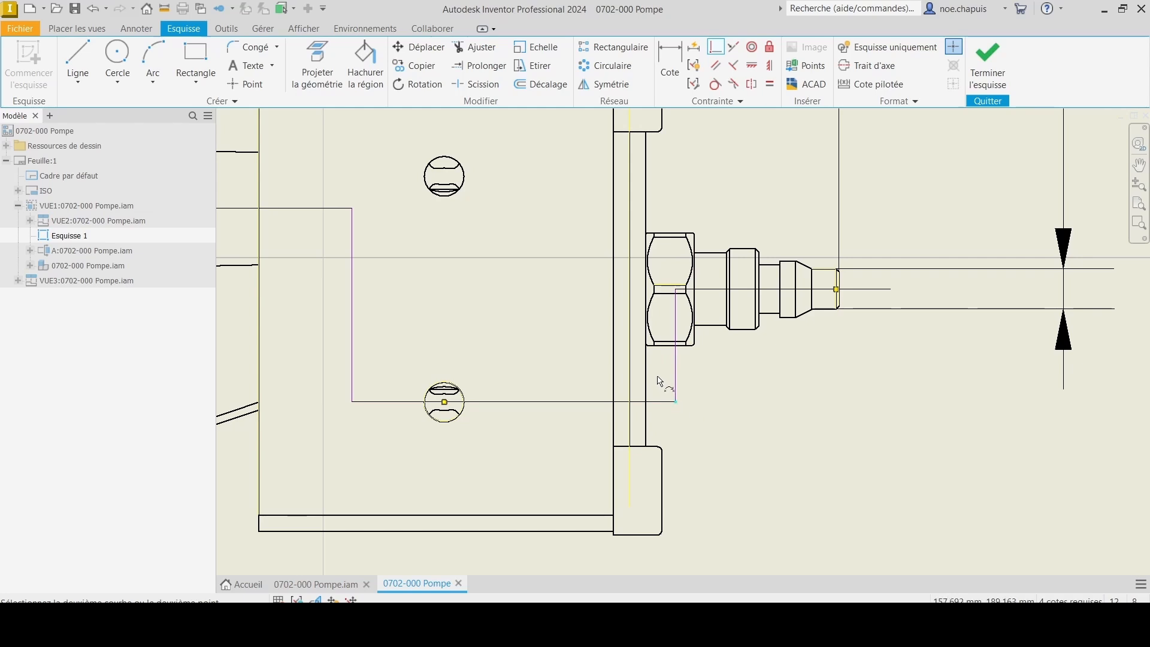
pyautogui.click(646, 366)
pyautogui.moveTo(629, 369); pyautogui.dragTo(878, 371, button='middle')
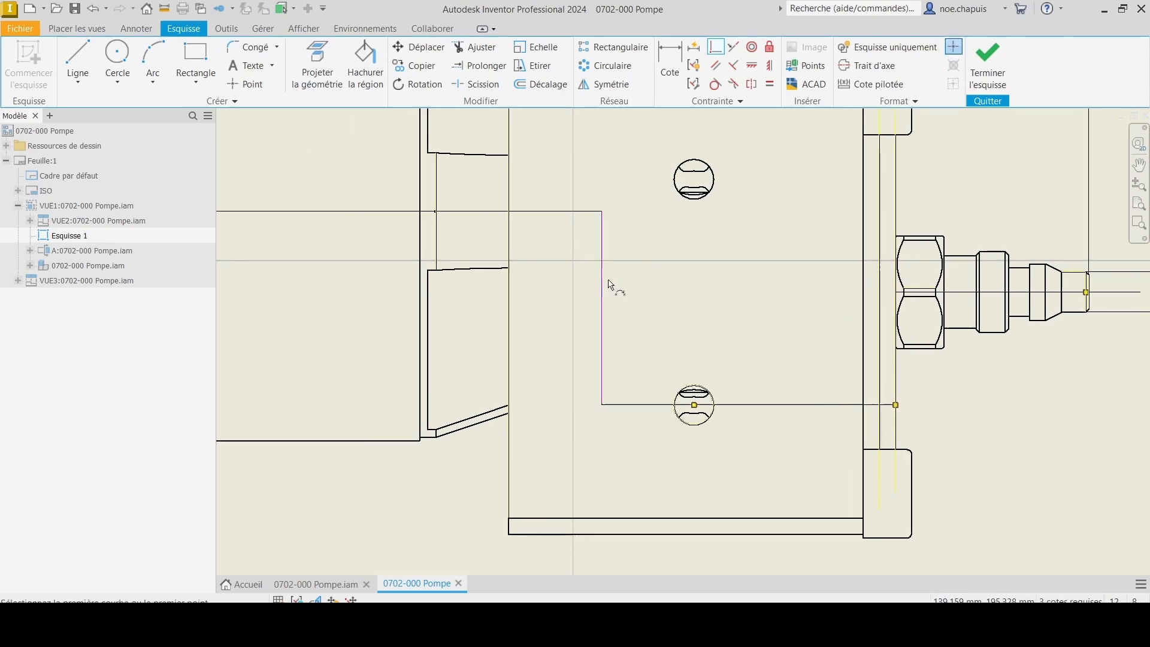
pyautogui.click(604, 288)
pyautogui.press('Escape')
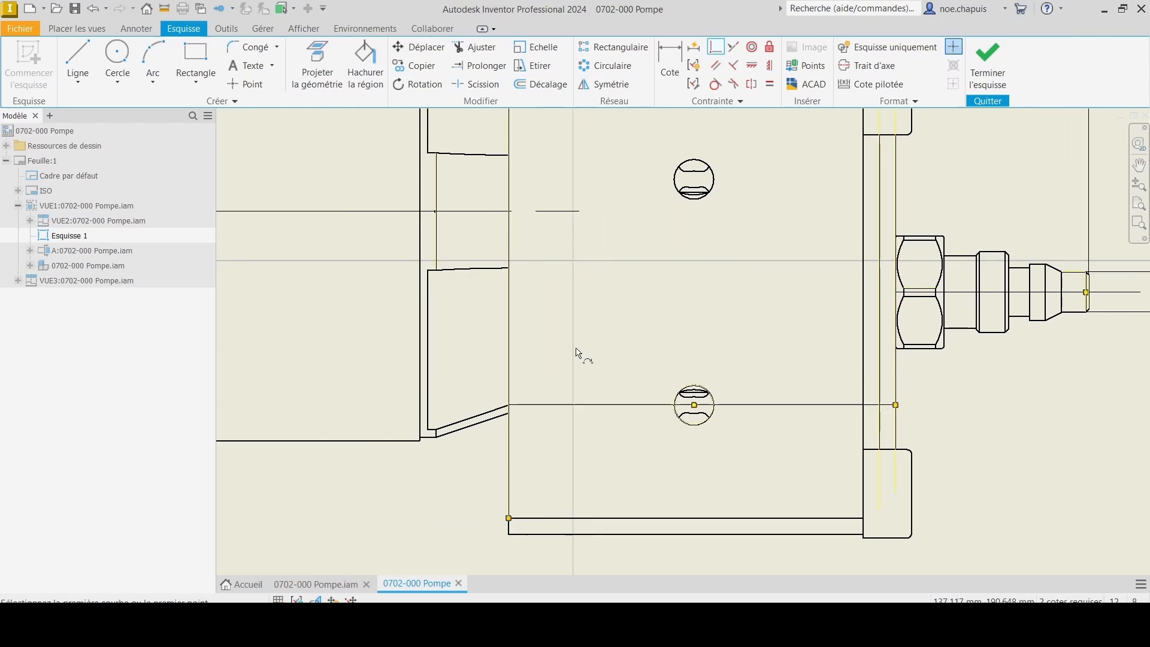
# - Finish the section line sketch and examine how the updated A-A section cuts the pump body and fittings
pyautogui.scroll(-4, 532, 251)
pyautogui.click(992, 67)
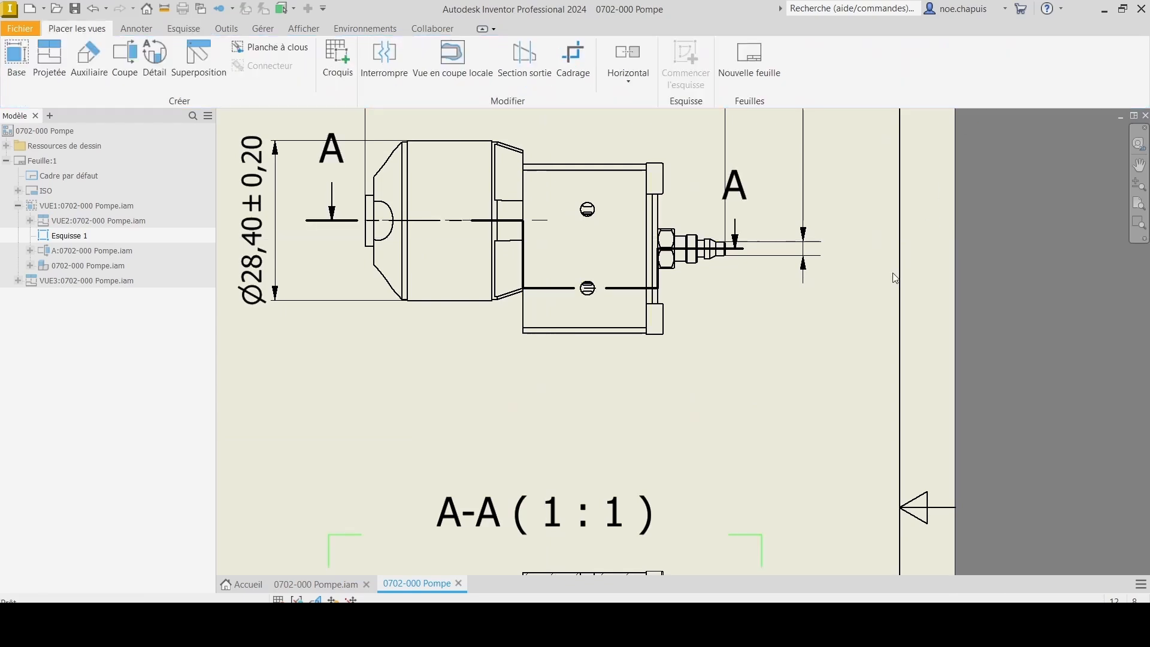
pyautogui.scroll(-3, 629, 327)
pyautogui.moveTo(629, 326); pyautogui.dragTo(662, 178, button='middle')
pyautogui.scroll(3, 688, 371)
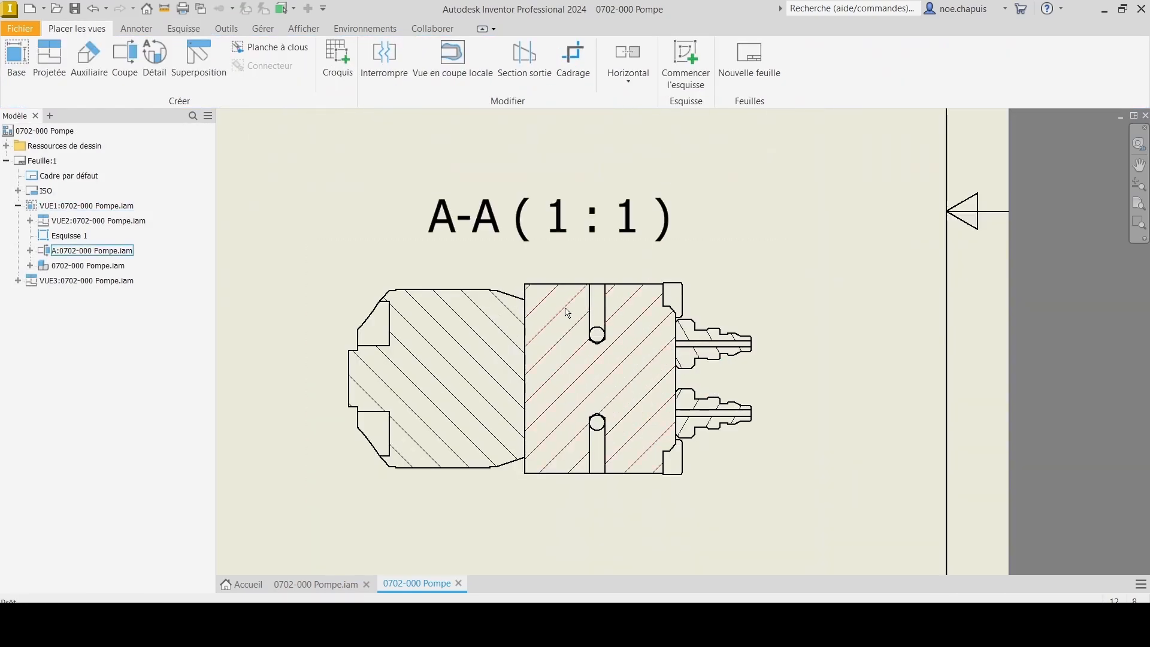
pyautogui.scroll(-3, 777, 333)
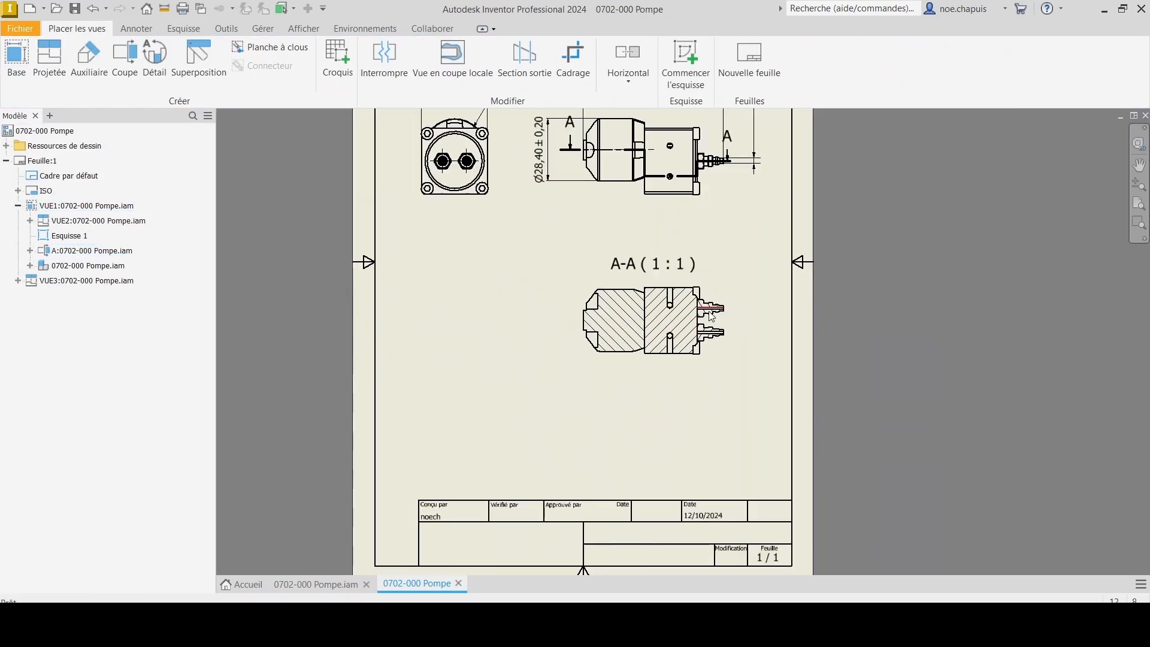
pyautogui.scroll(6, 732, 418)
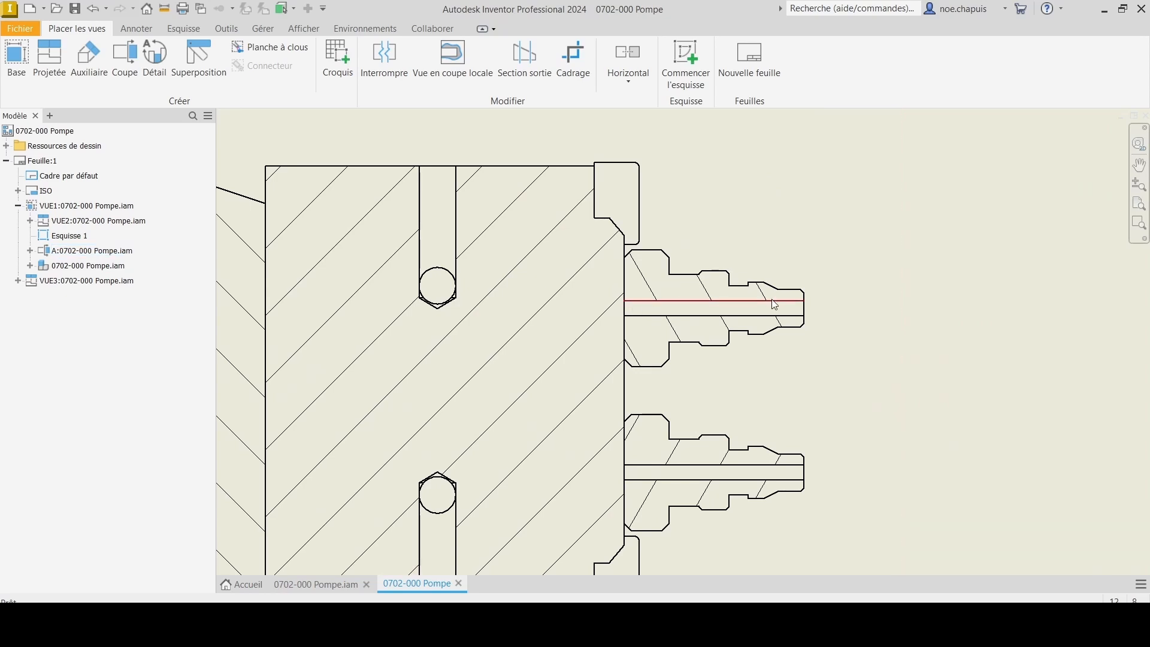
pyautogui.scroll(-6, 774, 304)
pyautogui.scroll(2, 774, 302)
# - Reposition both section letters A beside the ends of the section line on the side view
pyautogui.moveTo(790, 273); pyautogui.dragTo(836, 508, button='middle')
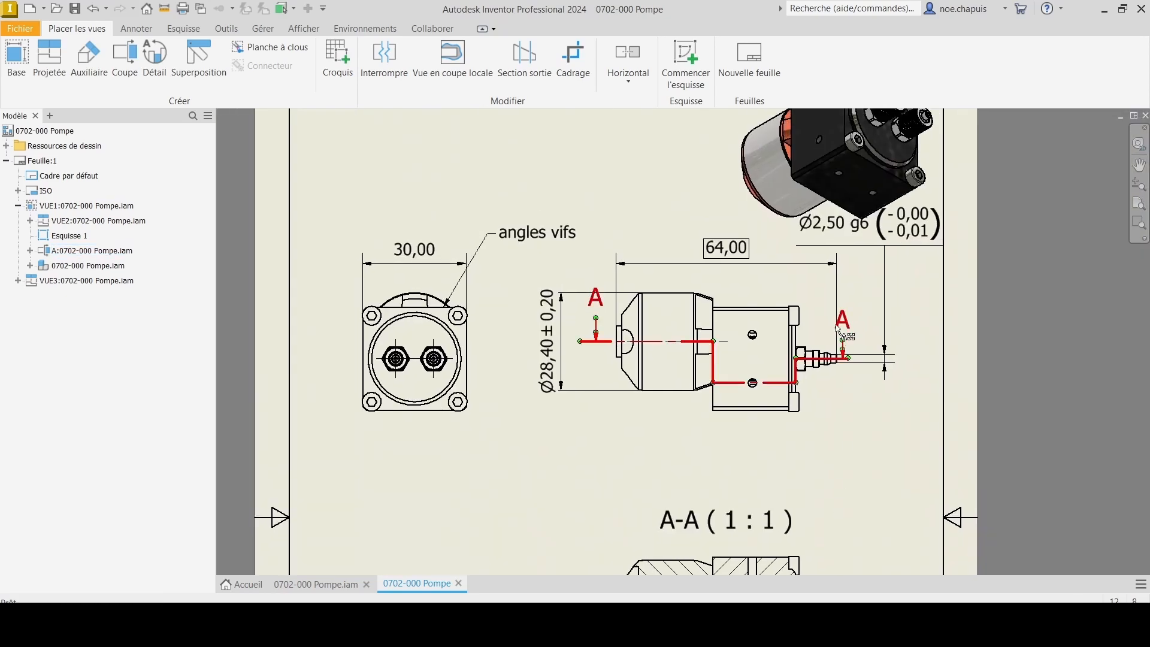
pyautogui.scroll(3, 844, 325)
pyautogui.moveTo(858, 327); pyautogui.dragTo(881, 405)
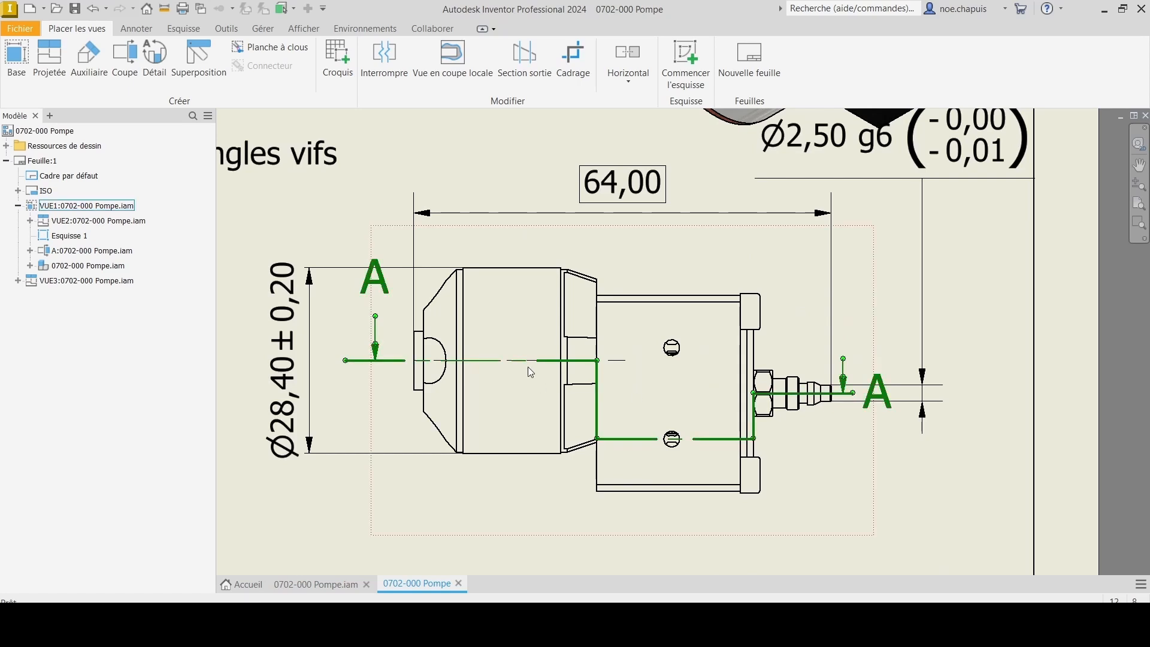
pyautogui.moveTo(443, 349); pyautogui.dragTo(755, 371, button='middle')
pyautogui.moveTo(687, 310); pyautogui.dragTo(638, 397)
# - Toggle the visibility of the 0701-001 Ecrou serrage durite nut in the first 0705-002 fitting subassembly of section view A-A
pyautogui.scroll(-3, 774, 444)
pyautogui.moveTo(774, 448); pyautogui.dragTo(728, 316, button='middle')
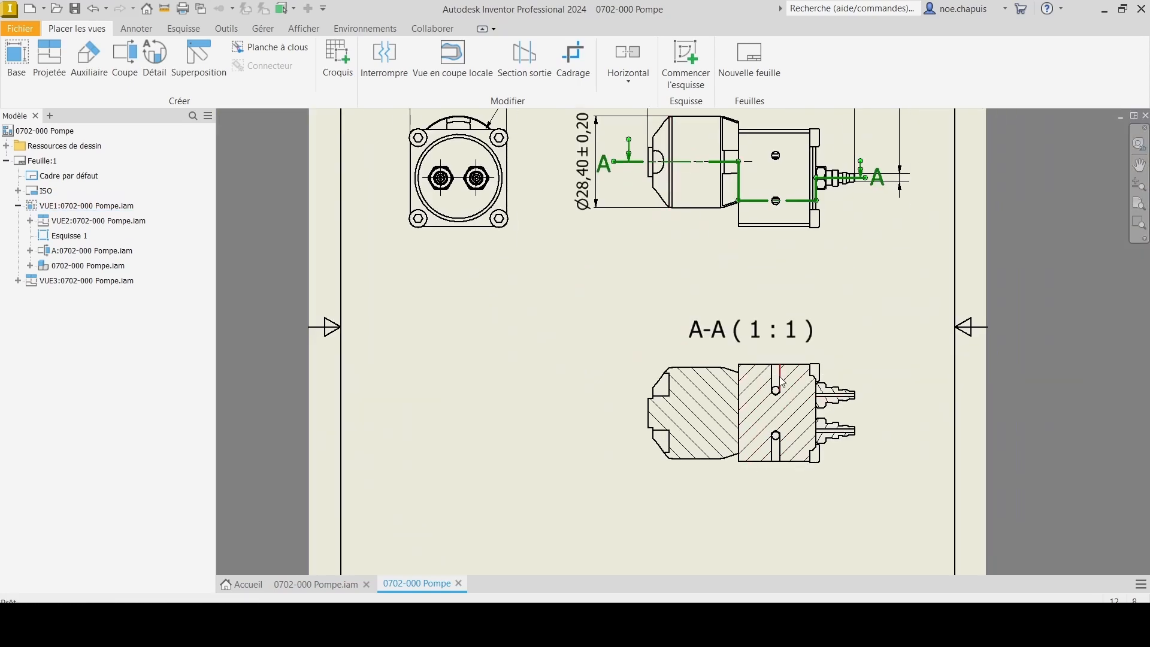
pyautogui.moveTo(779, 376); pyautogui.dragTo(737, 376, button='middle')
pyautogui.scroll(4, 719, 372)
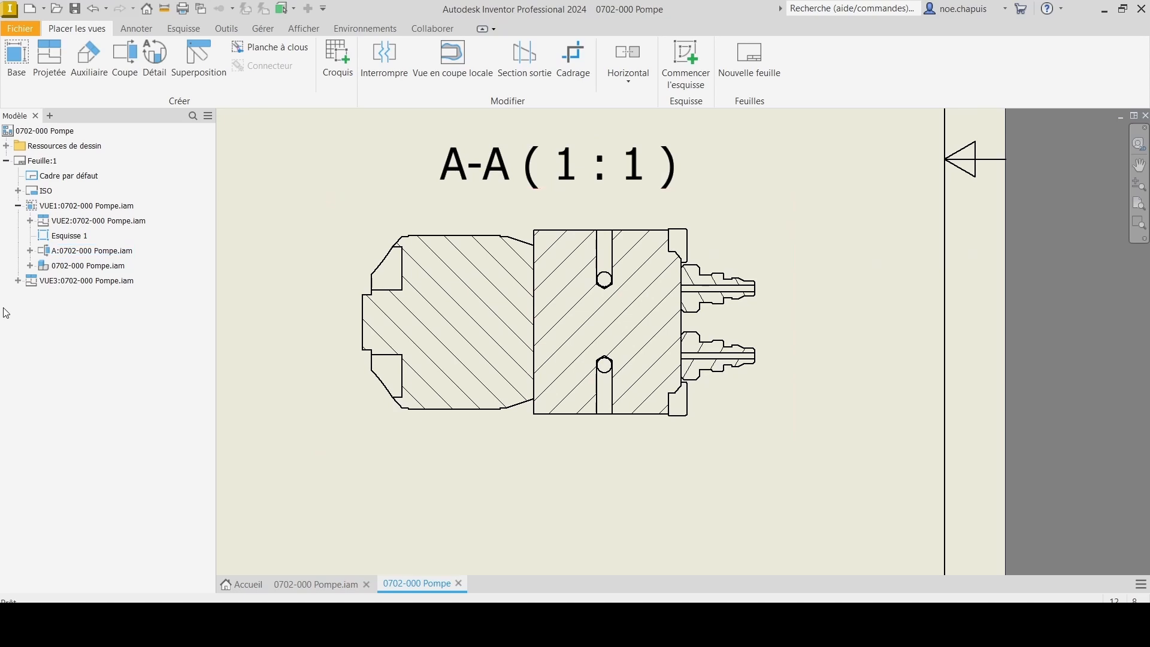
pyautogui.click(30, 251)
pyautogui.click(42, 266)
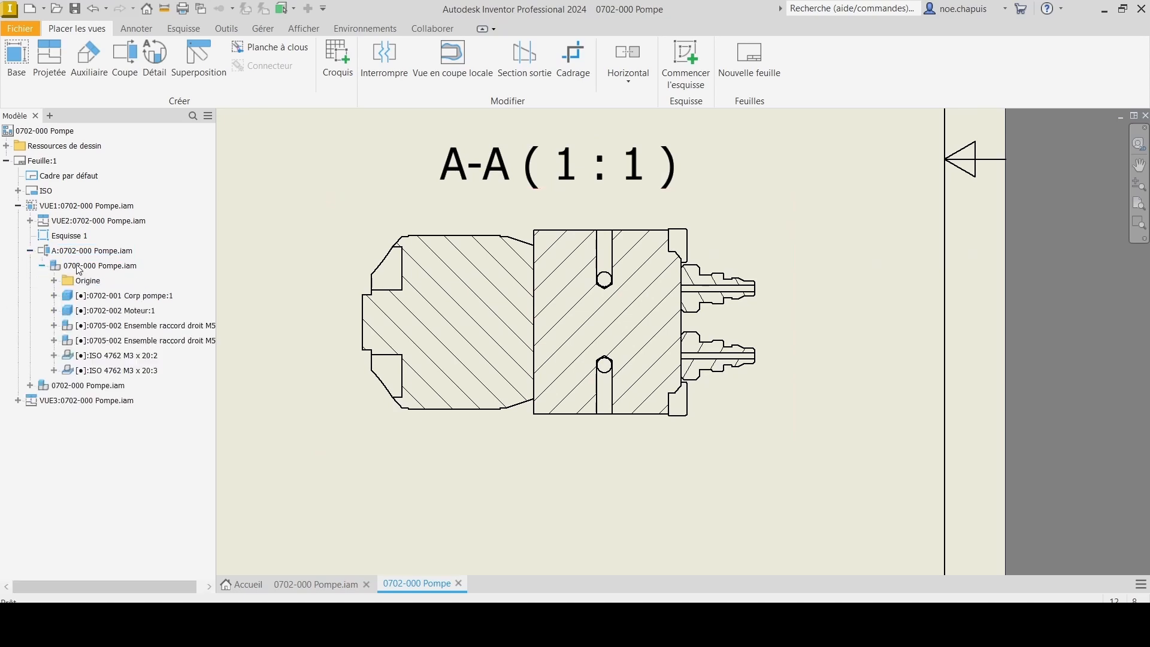
pyautogui.click(54, 326)
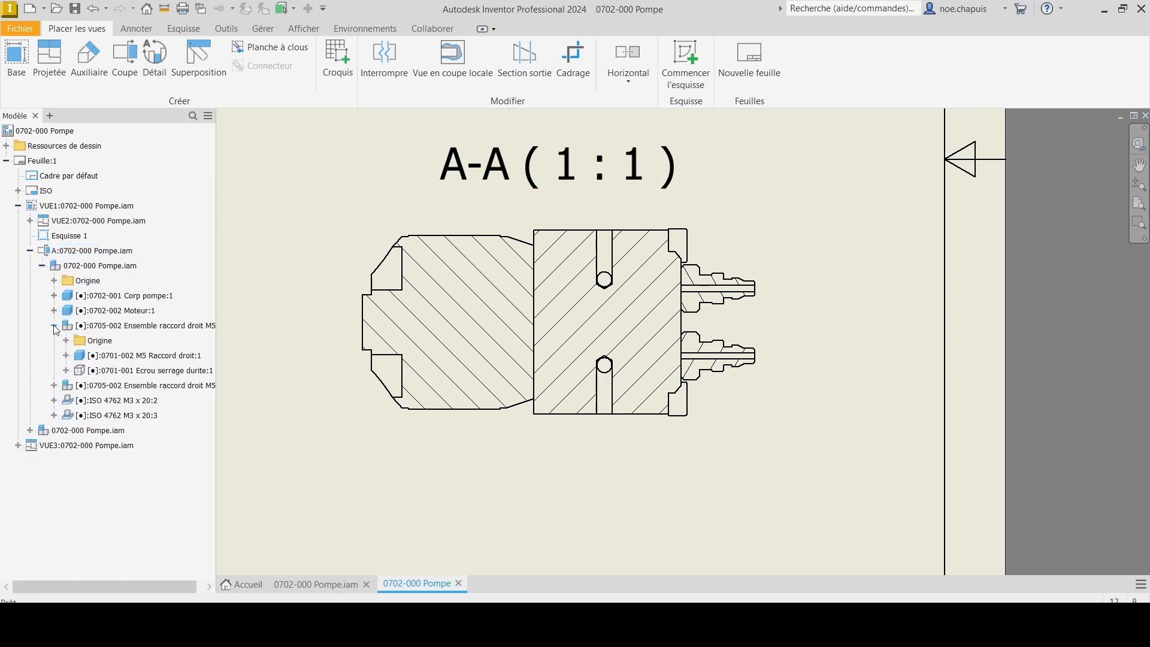
pyautogui.rightClick(103, 370)
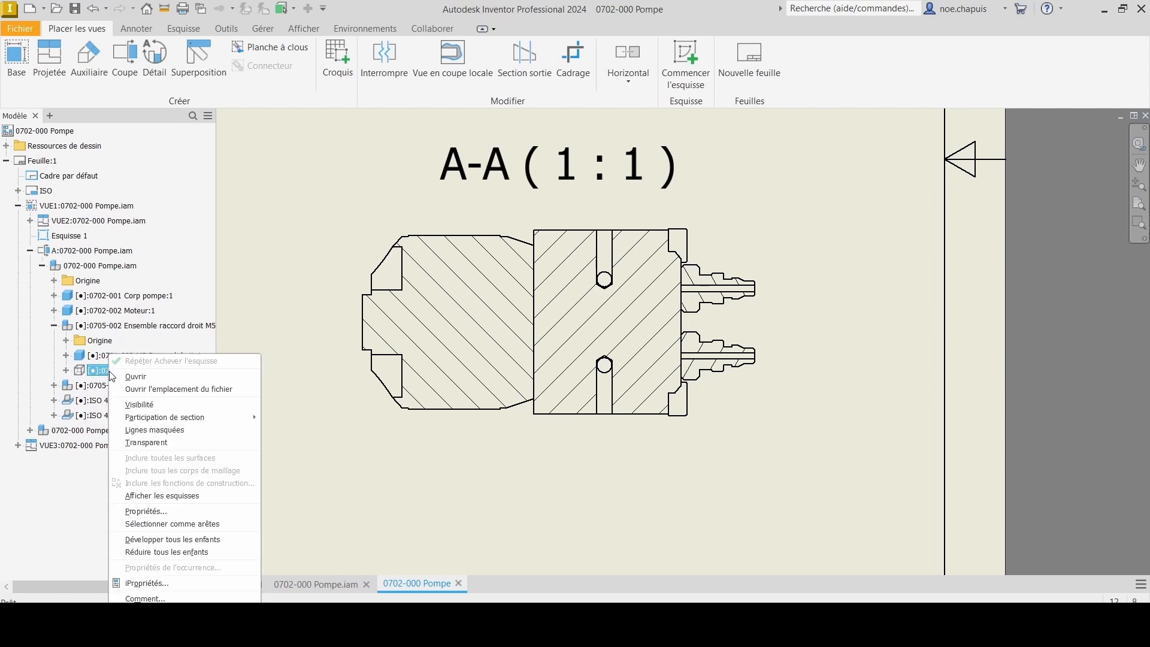
pyautogui.click(153, 405)
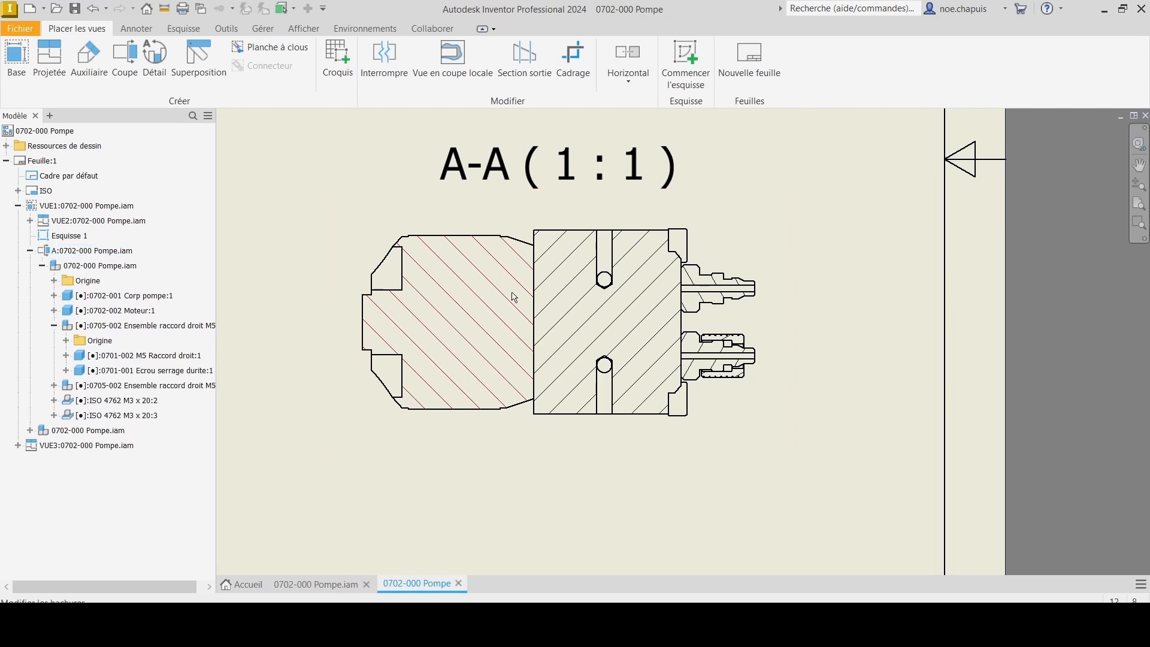
# - Open the motor's hatch in section A-A for editing and set its pattern to ISO02W100
pyautogui.doubleClick(470, 285)
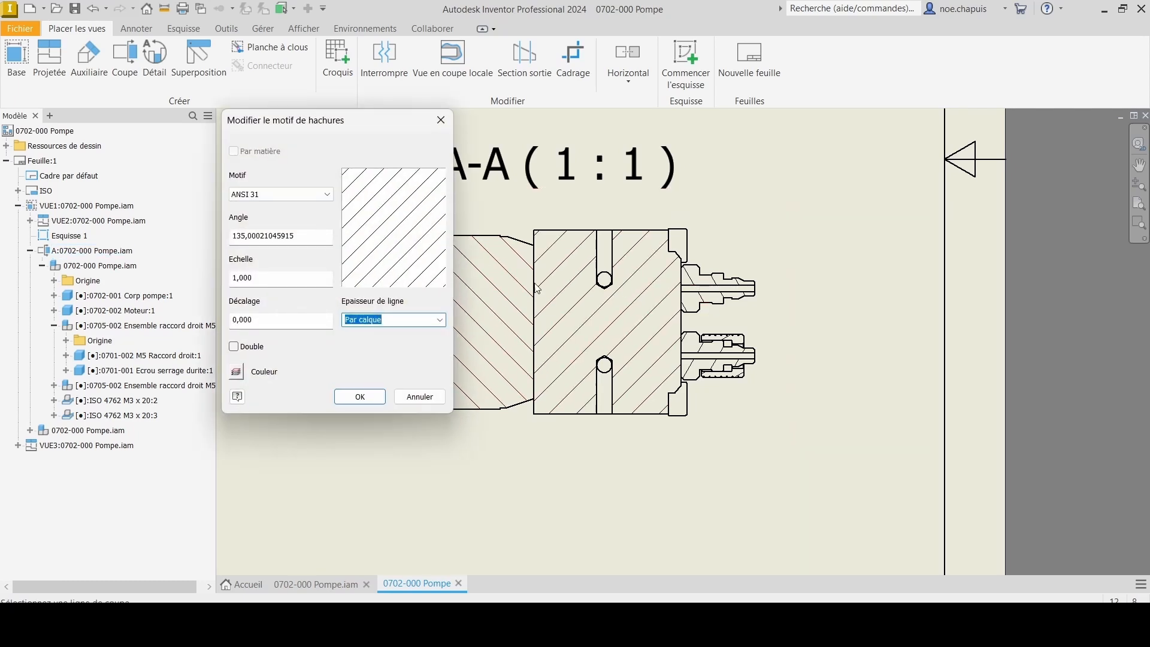
pyautogui.click(282, 197)
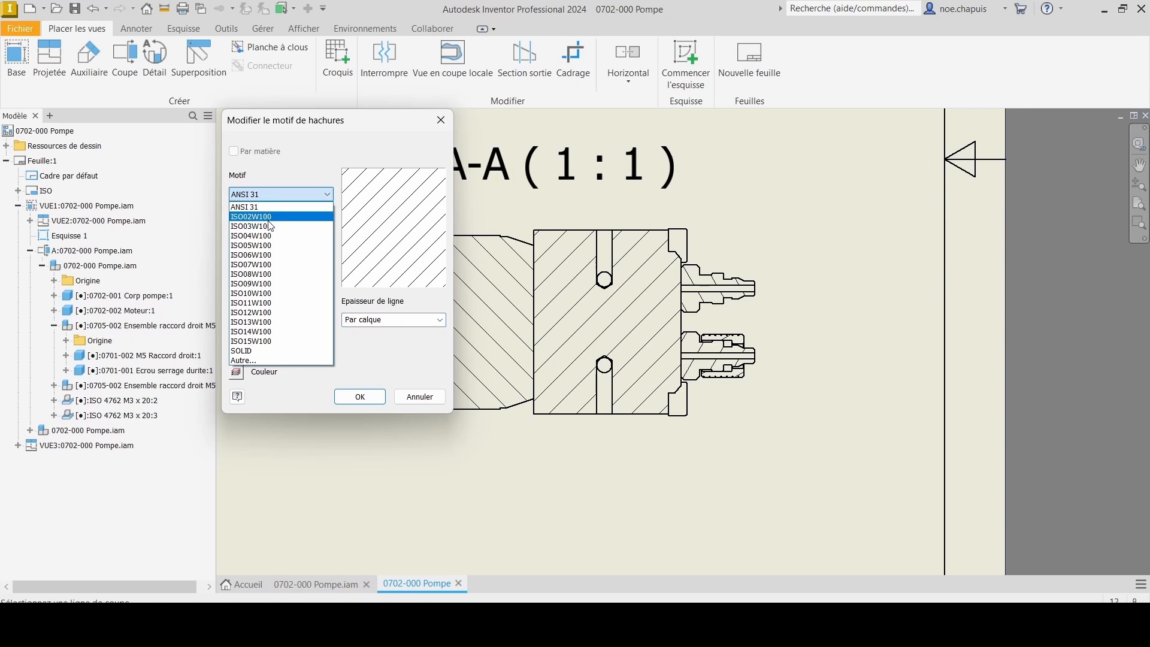
pyautogui.click(274, 217)
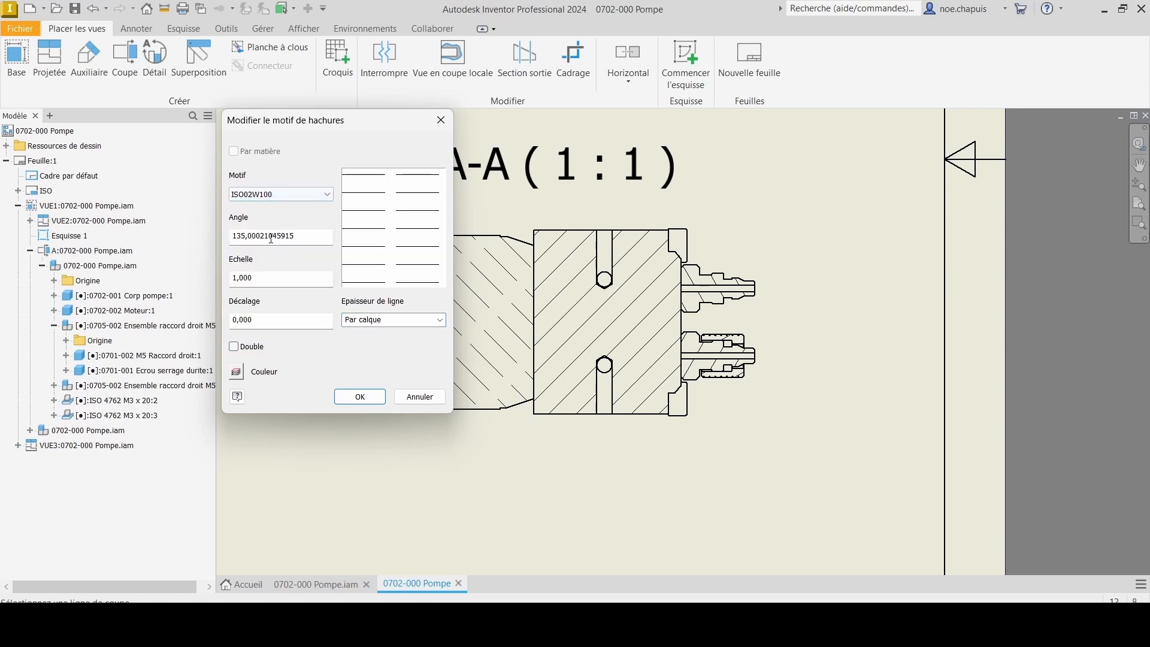
# - Try the ISO13W100, ANSI 31, ISO05W100 and ISO10W100 patterns on the motor's hatch, returning to ISO02W100
pyautogui.click(281, 204)
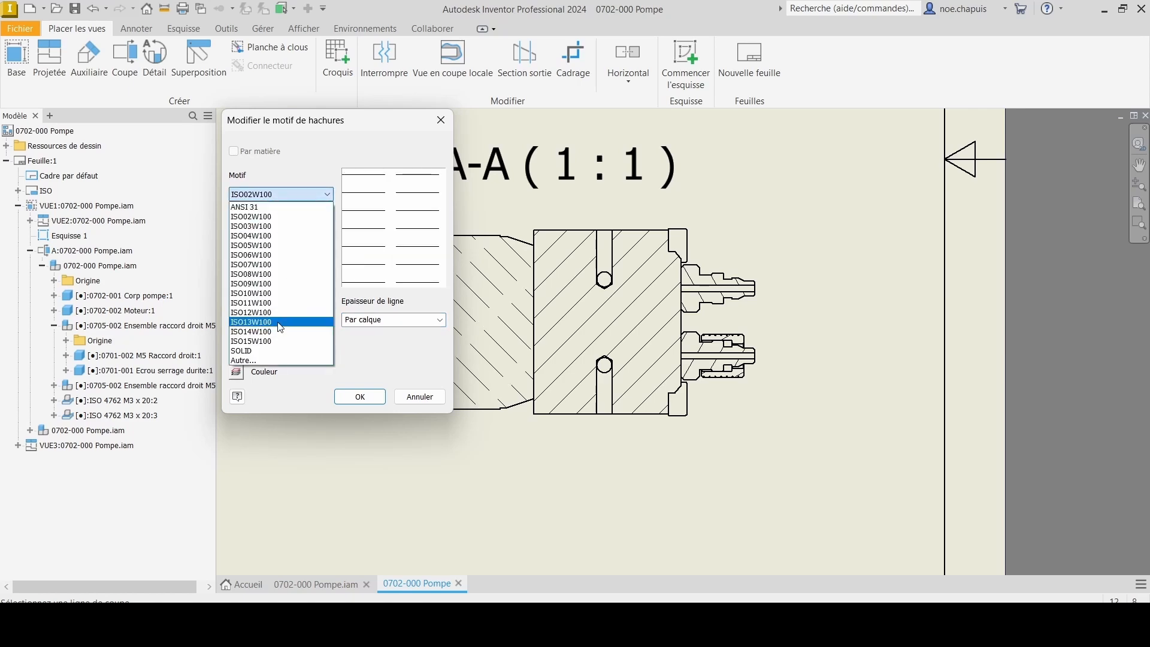
pyautogui.click(294, 322)
pyautogui.click(283, 196)
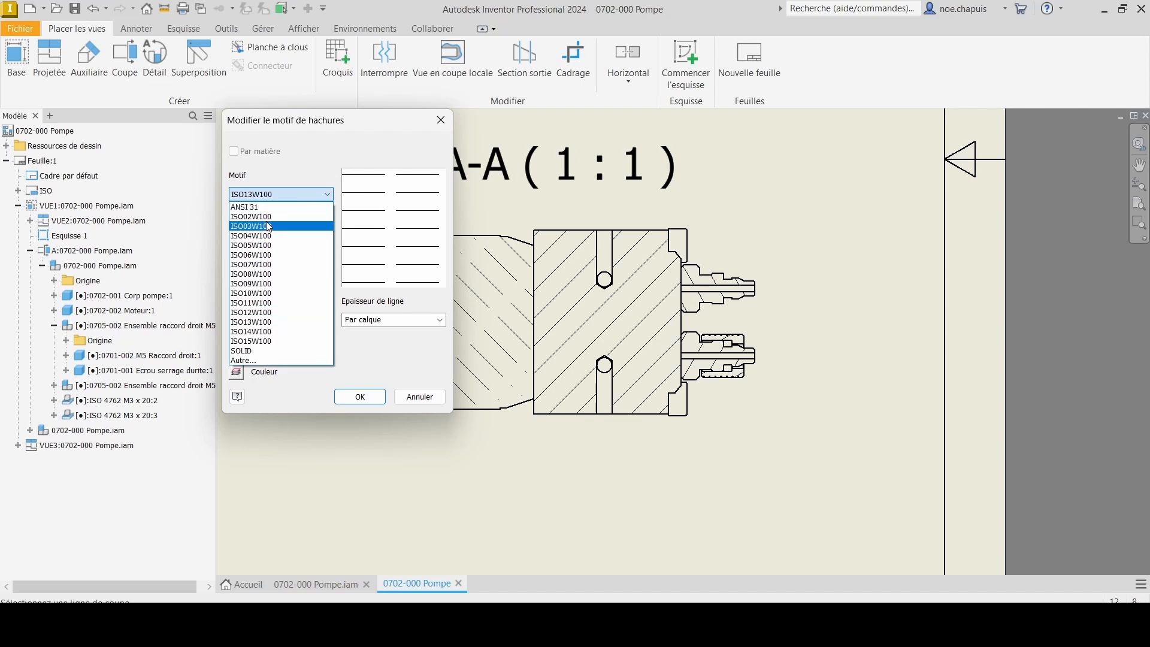
pyautogui.click(265, 214)
pyautogui.click(272, 194)
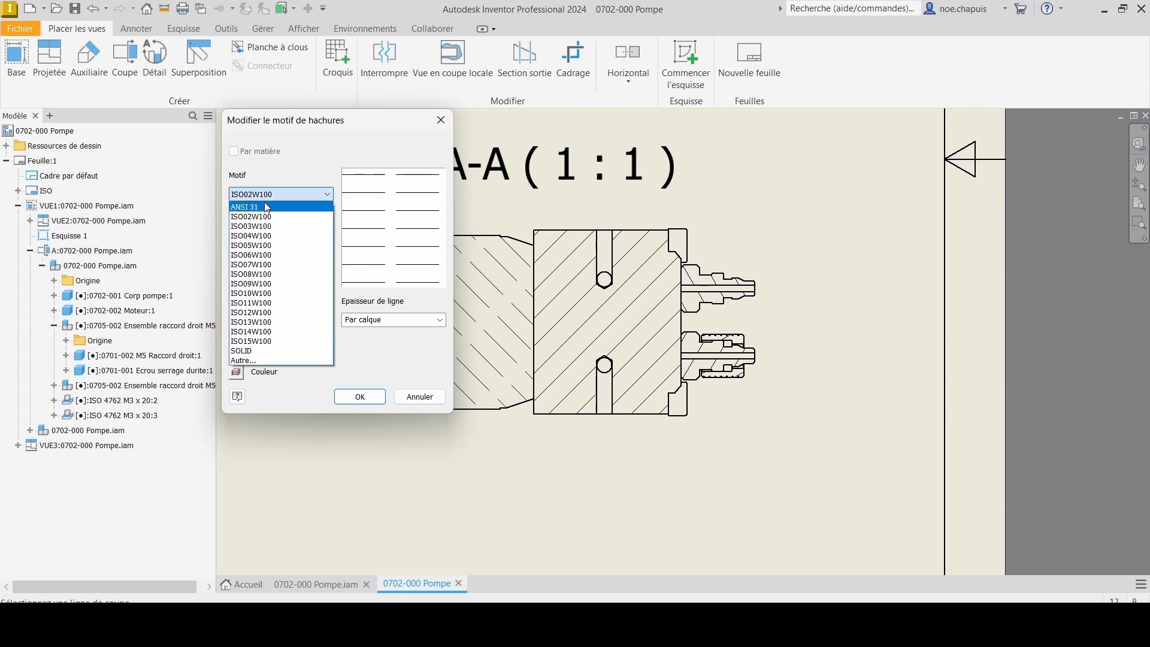
pyautogui.click(283, 207)
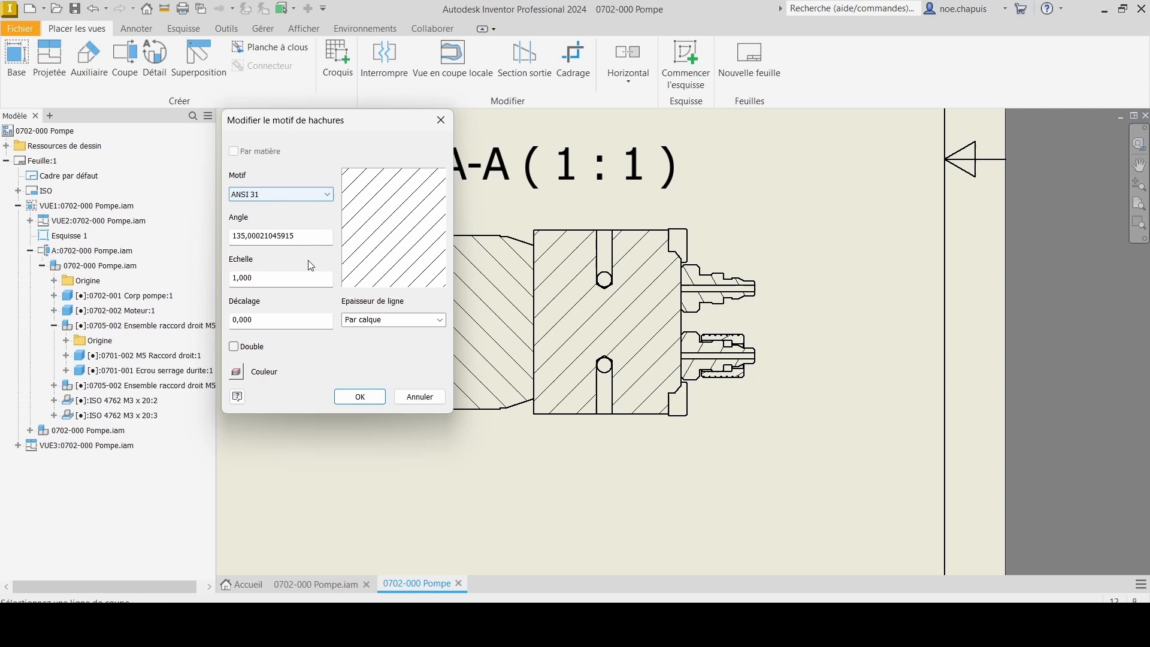
pyautogui.click(295, 194)
pyautogui.click(279, 222)
pyautogui.click(286, 196)
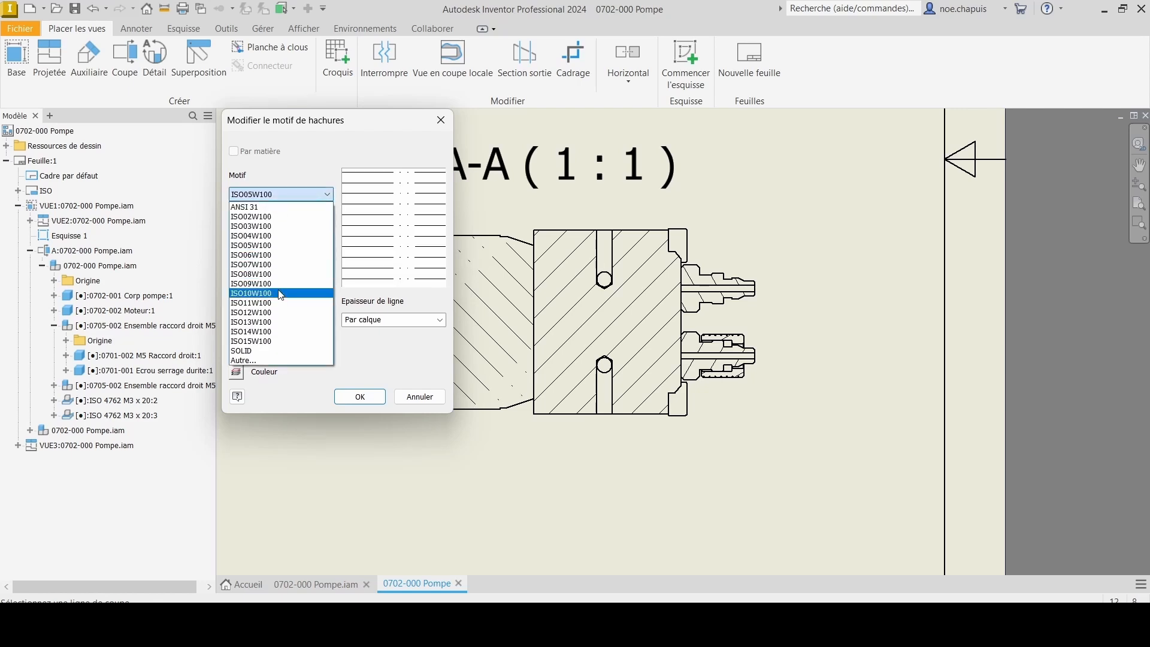
pyautogui.click(282, 293)
pyautogui.click(285, 196)
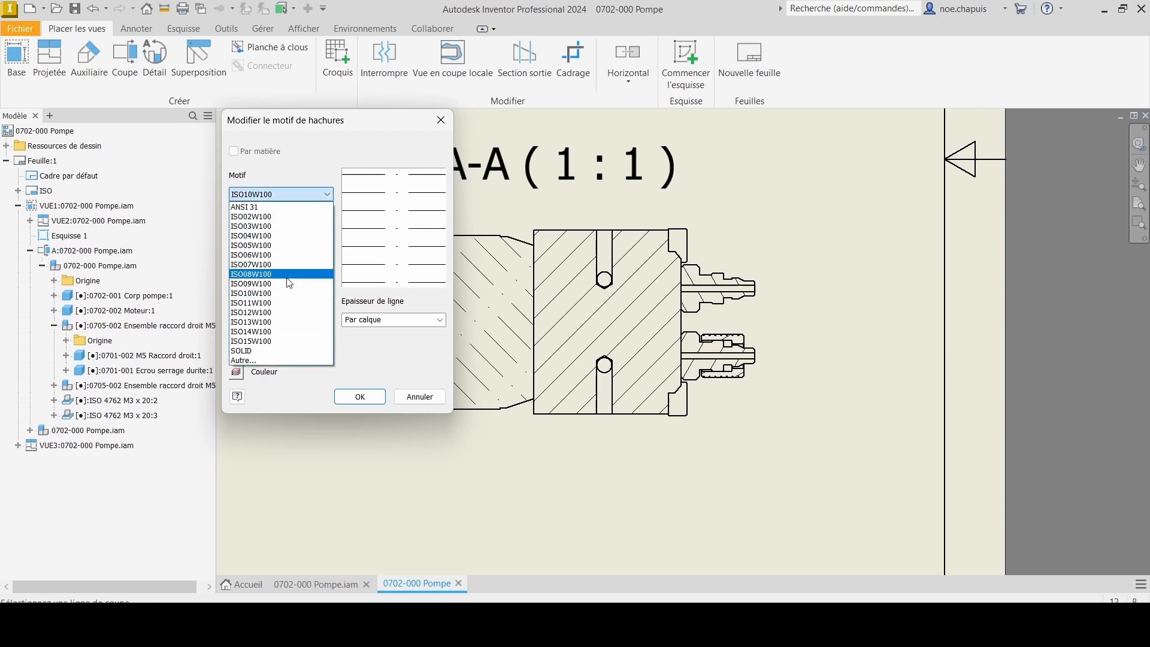
pyautogui.click(279, 217)
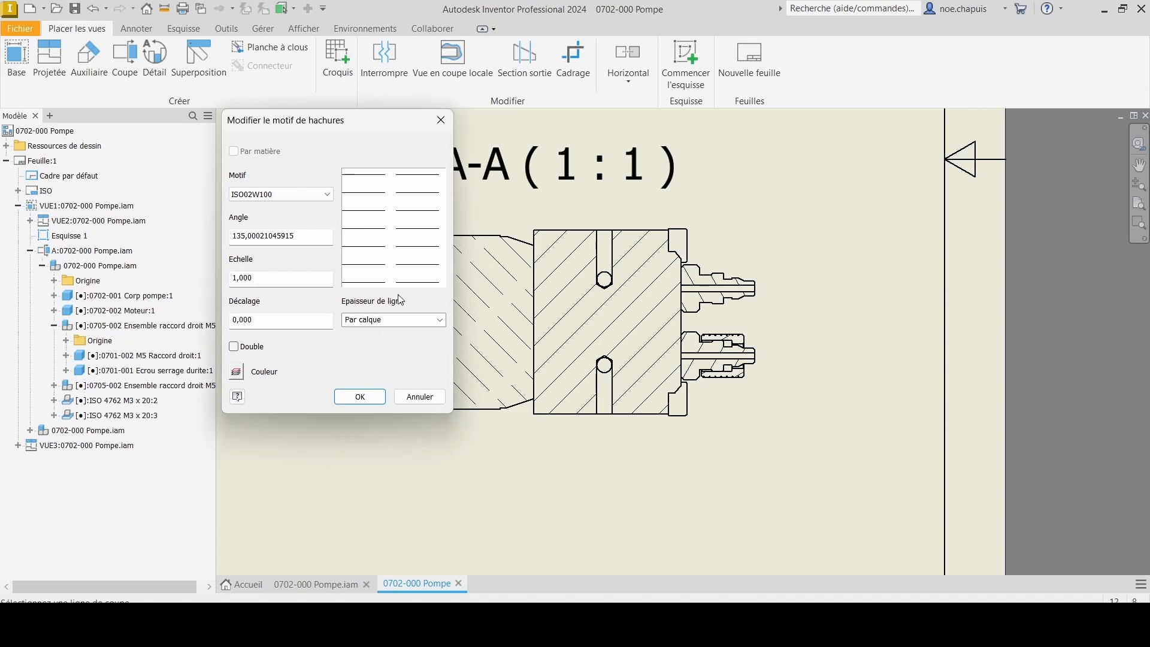
# - Apply the motor's hatch settings, and set the pump body's hatch to ANSI 33 with angle 45 and scale 2
pyautogui.doubleClick(285, 282)
pyautogui.moveTo(284, 324); pyautogui.dragTo(243, 322)
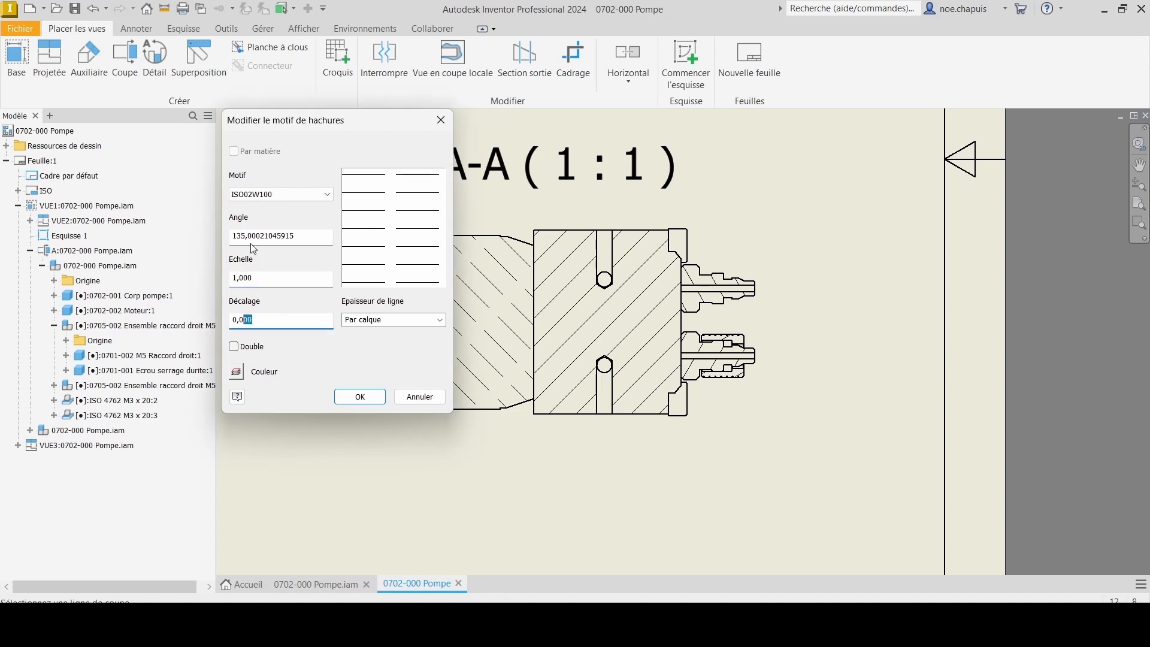
pyautogui.click(361, 398)
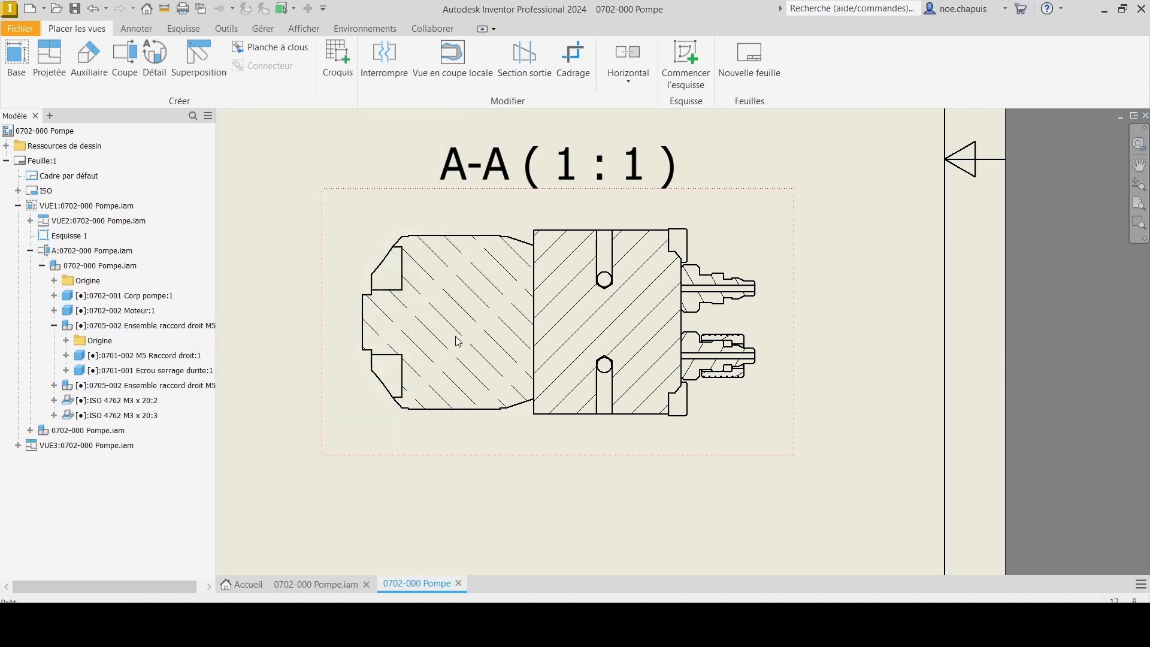
pyautogui.doubleClick(461, 306)
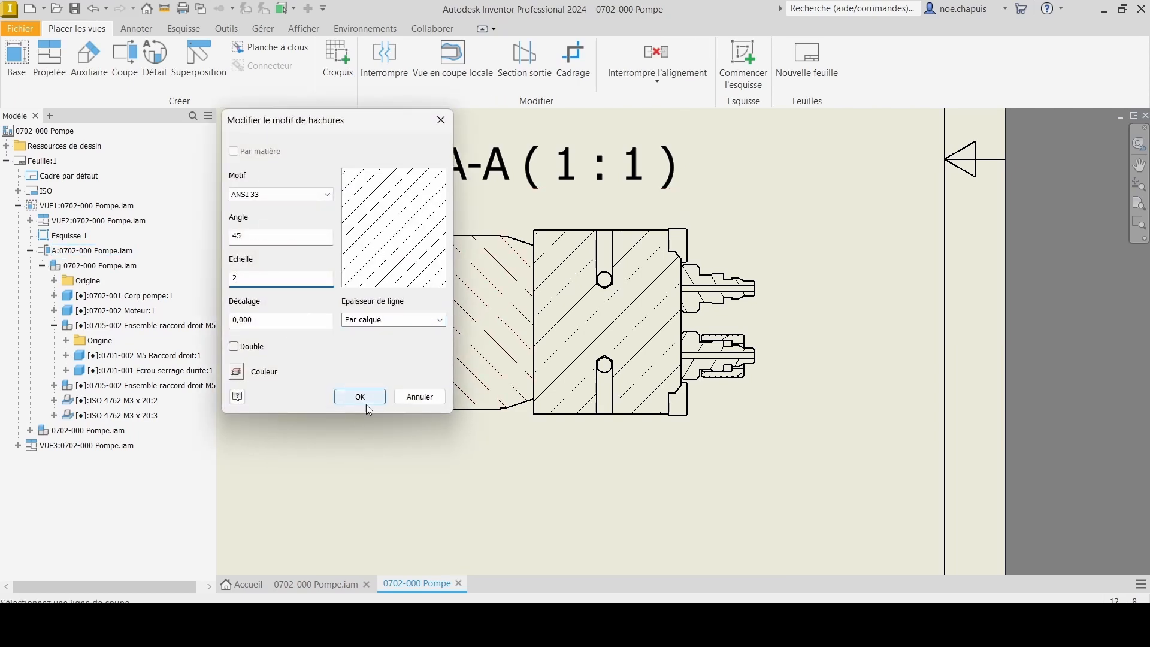
pyautogui.click(362, 398)
# - Start a parts list with the Structuré bill of materials view, using the isometric view as its source
pyautogui.scroll(-5, 565, 308)
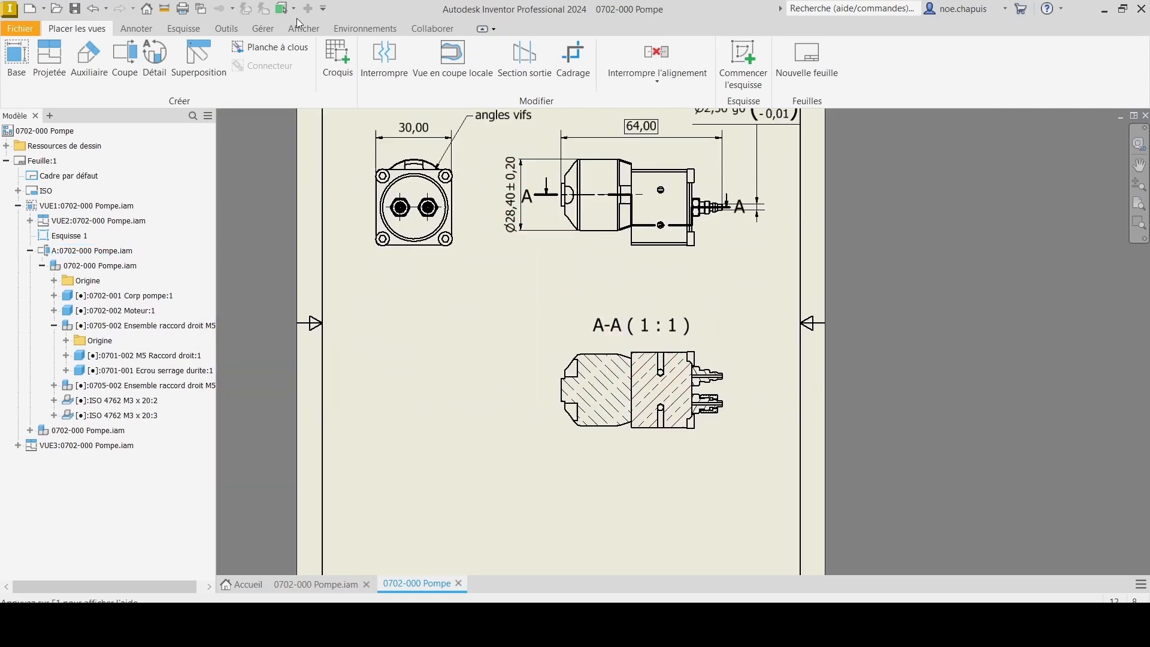
pyautogui.click(137, 29)
pyautogui.click(770, 83)
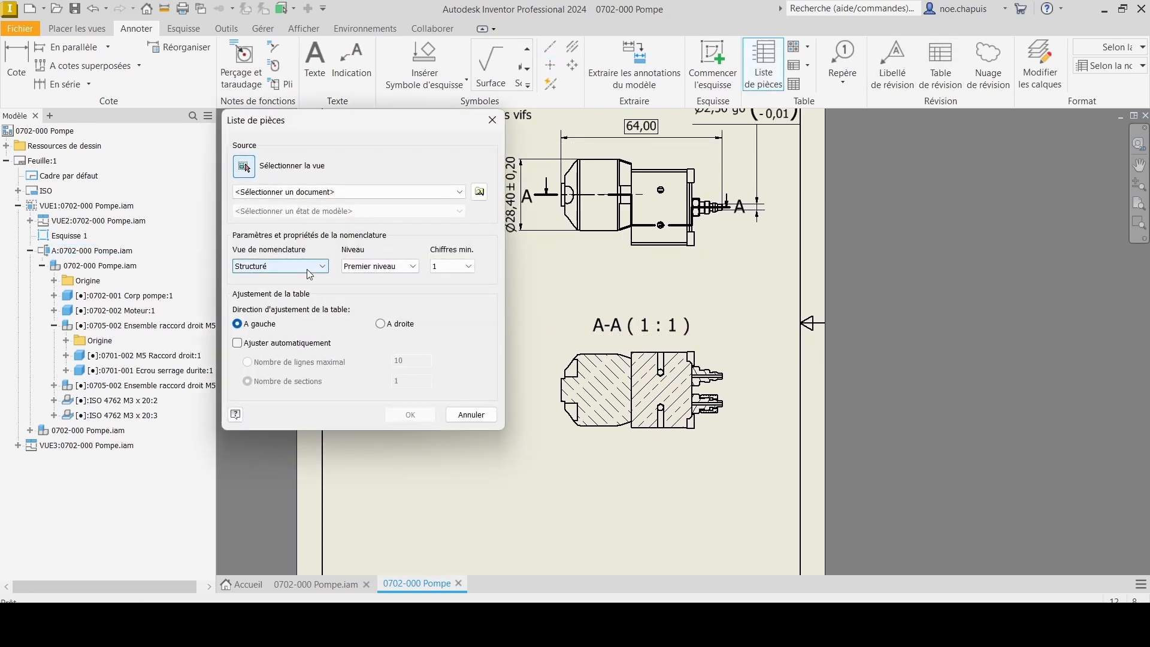
pyautogui.click(307, 268)
pyautogui.click(307, 268)
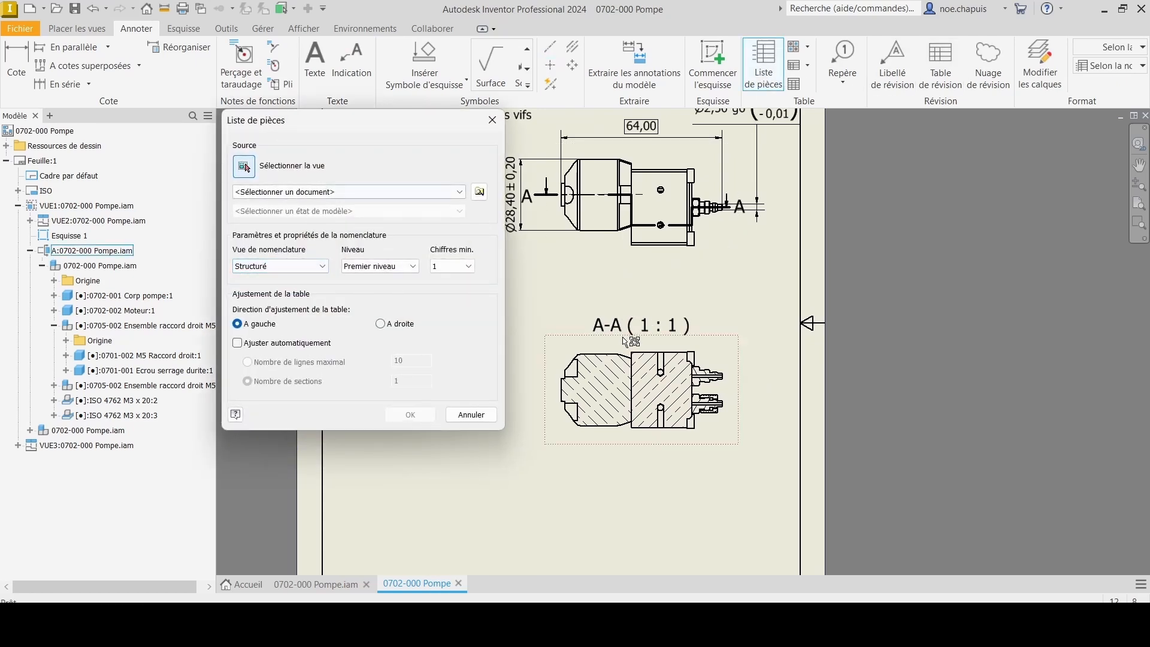
pyautogui.scroll(-3, 616, 247)
pyautogui.moveTo(616, 247); pyautogui.dragTo(795, 328, button='middle')
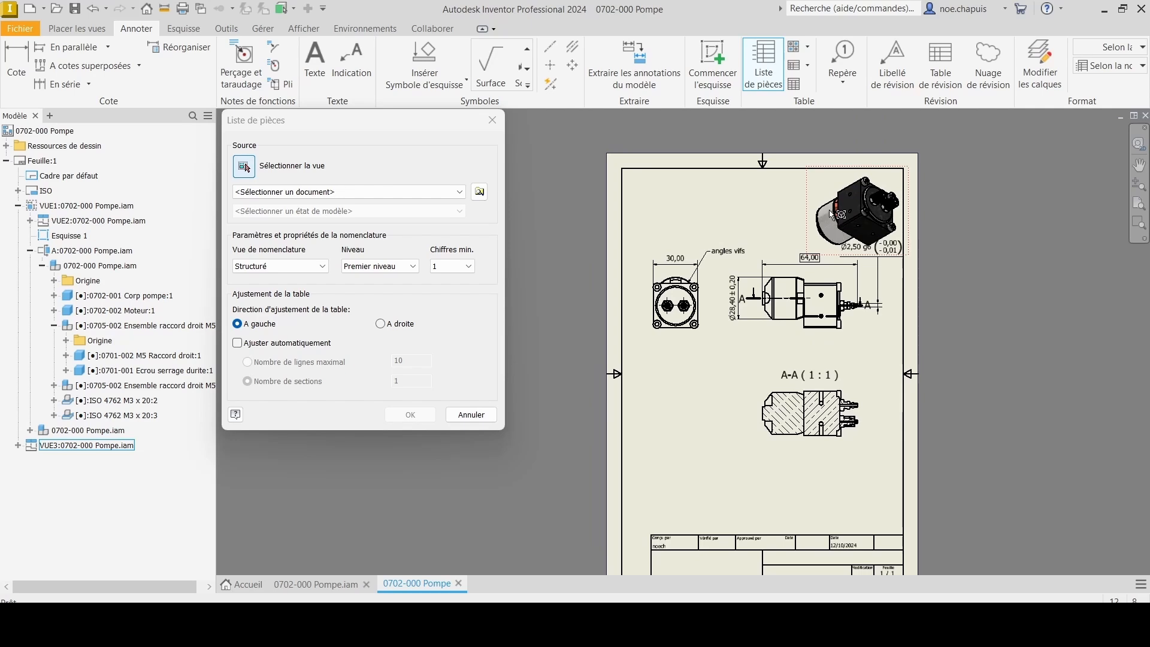
pyautogui.moveTo(837, 201); pyautogui.dragTo(736, 184, button='middle')
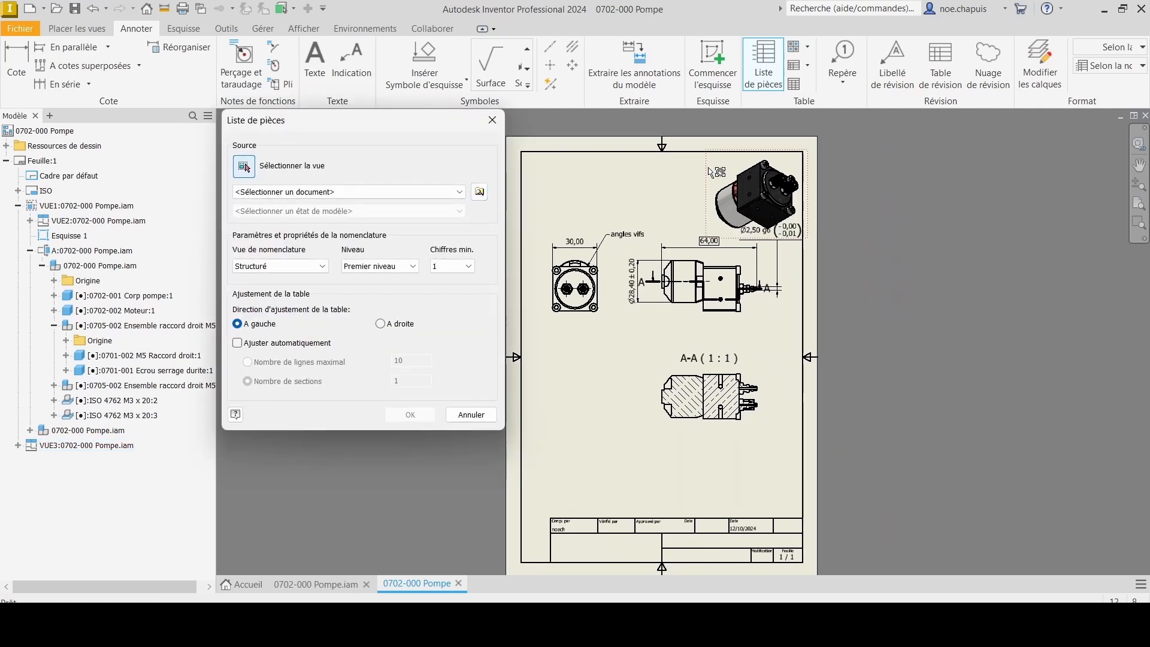
pyautogui.click(726, 176)
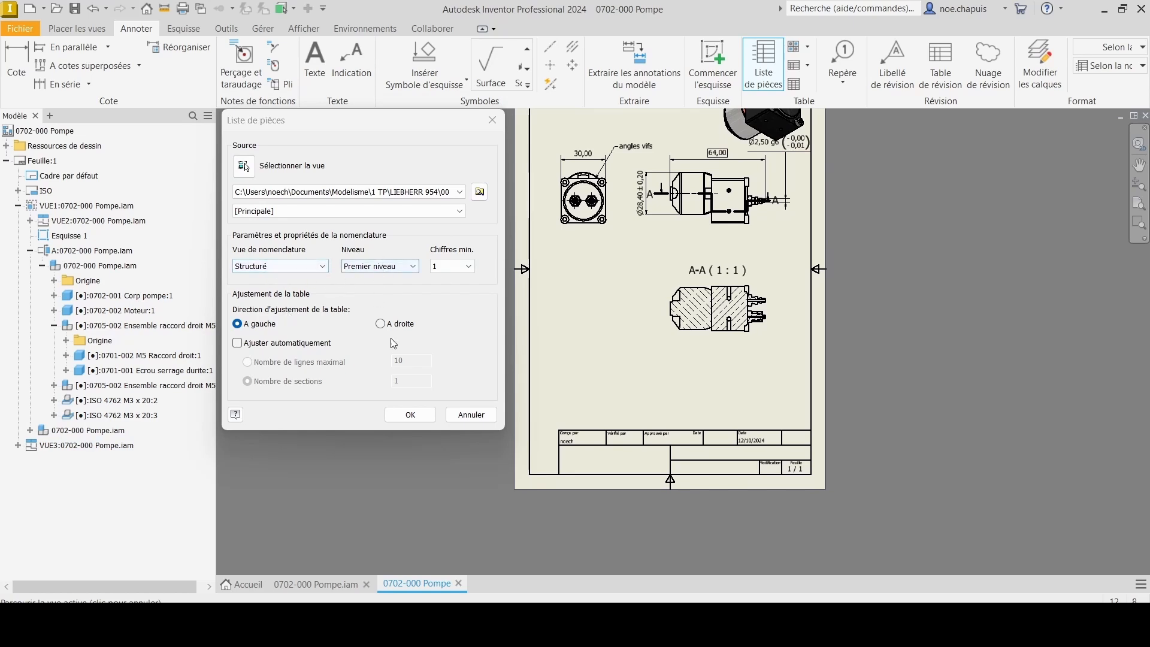
# - Accept the parts list settings, enable the assembly's bill of materials view, and place the table directly above the title block
pyautogui.click(412, 417)
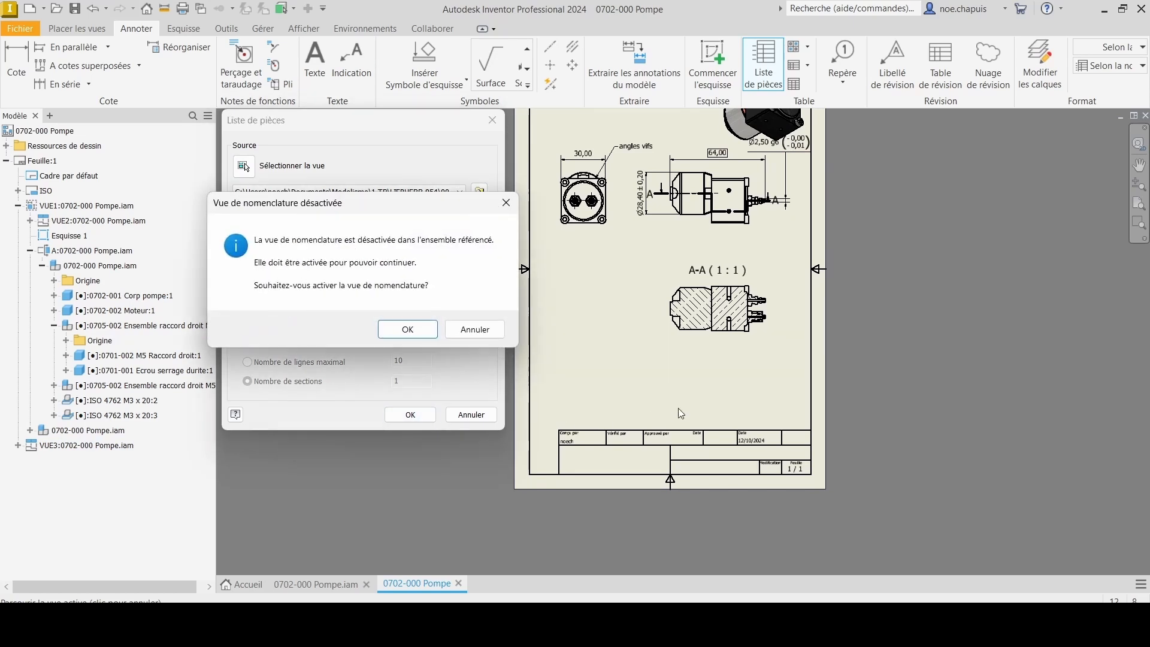
pyautogui.click(411, 328)
pyautogui.click(789, 378)
pyautogui.scroll(3, 606, 401)
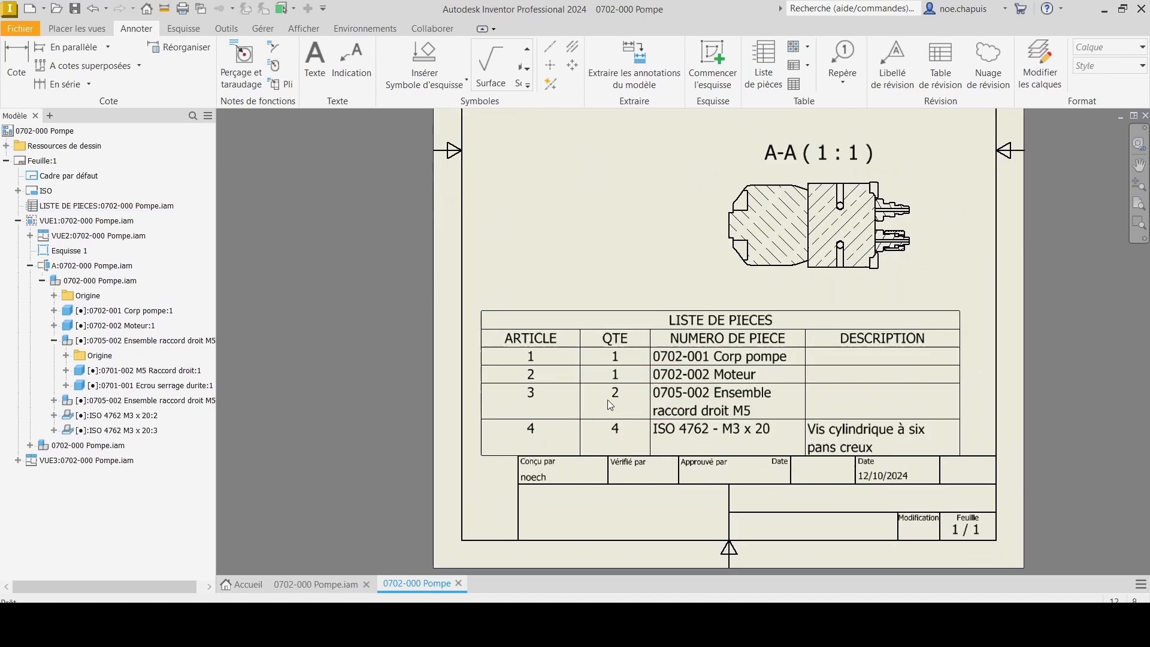
pyautogui.moveTo(734, 383); pyautogui.dragTo(665, 334, button='middle')
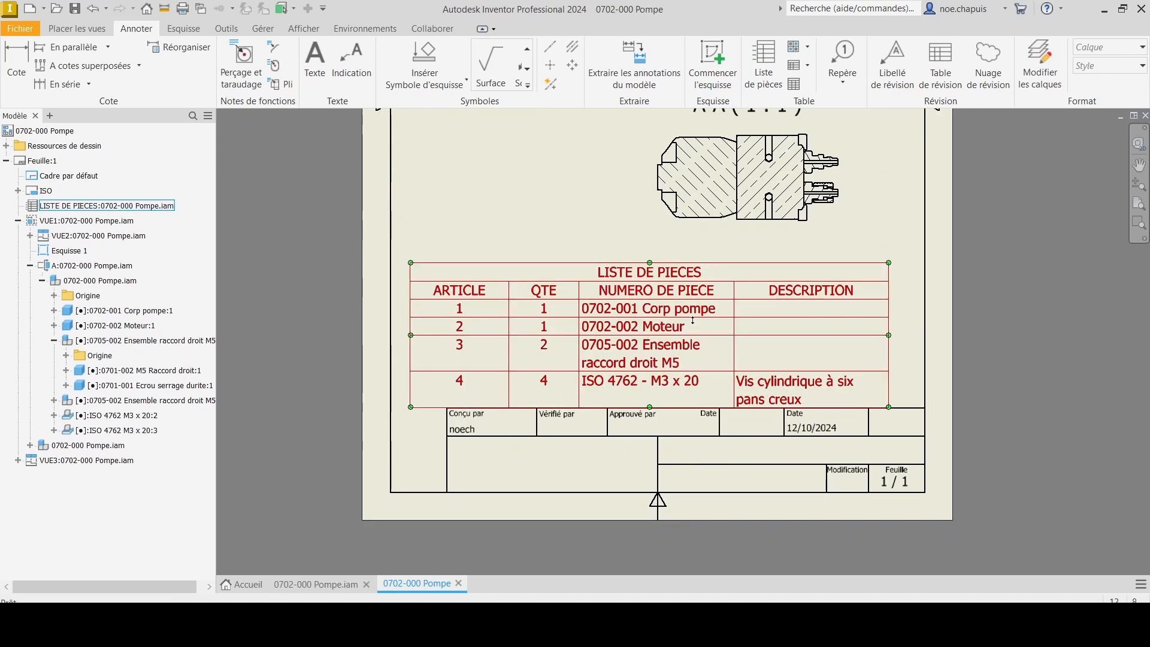
pyautogui.press('Escape')
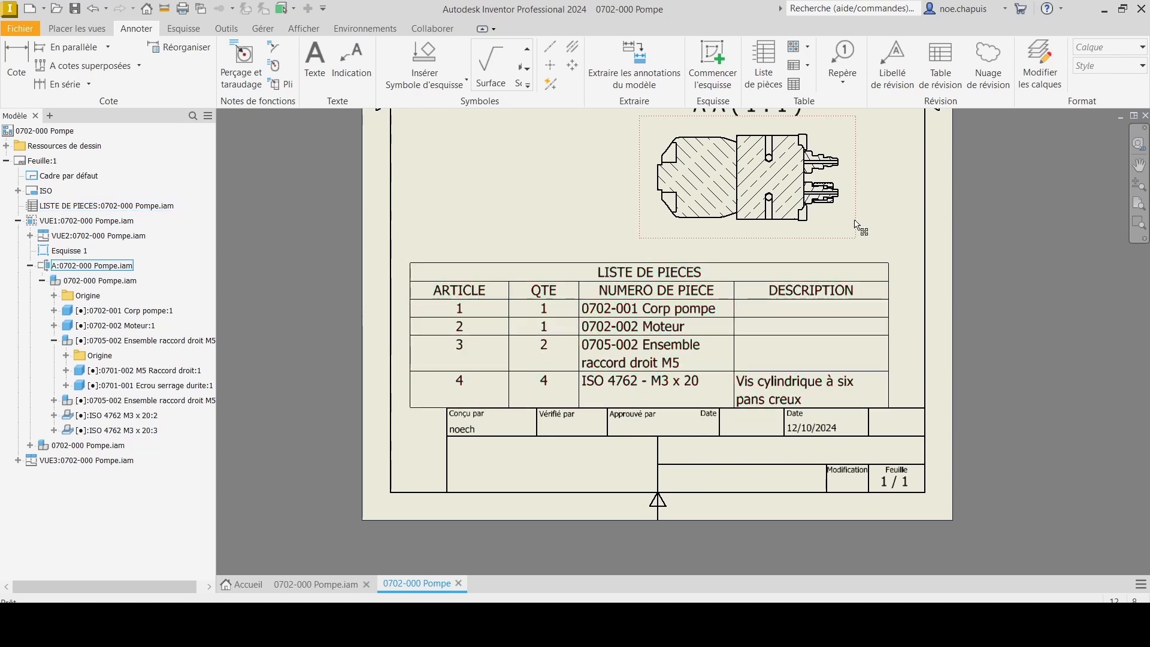
# - In the assembly's bill of materials, set the Structuré view's level to Tous les niveaux and expand the 0705-002 Ensemble raccord droit M5 subassembly
pyautogui.click(339, 583)
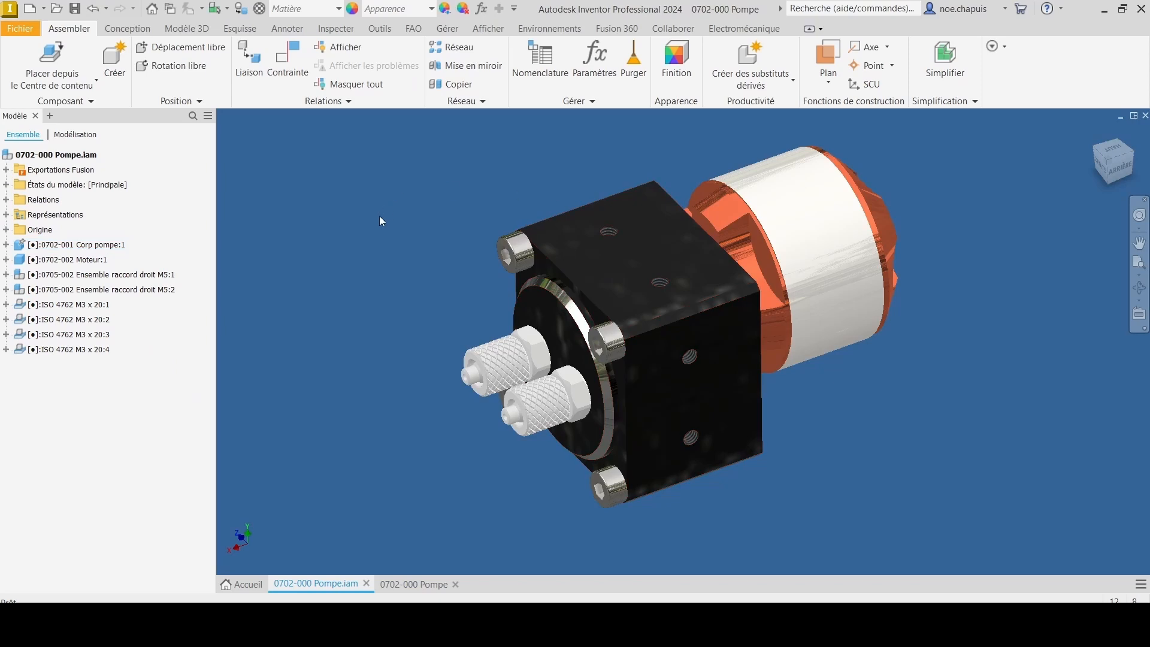
pyautogui.click(540, 64)
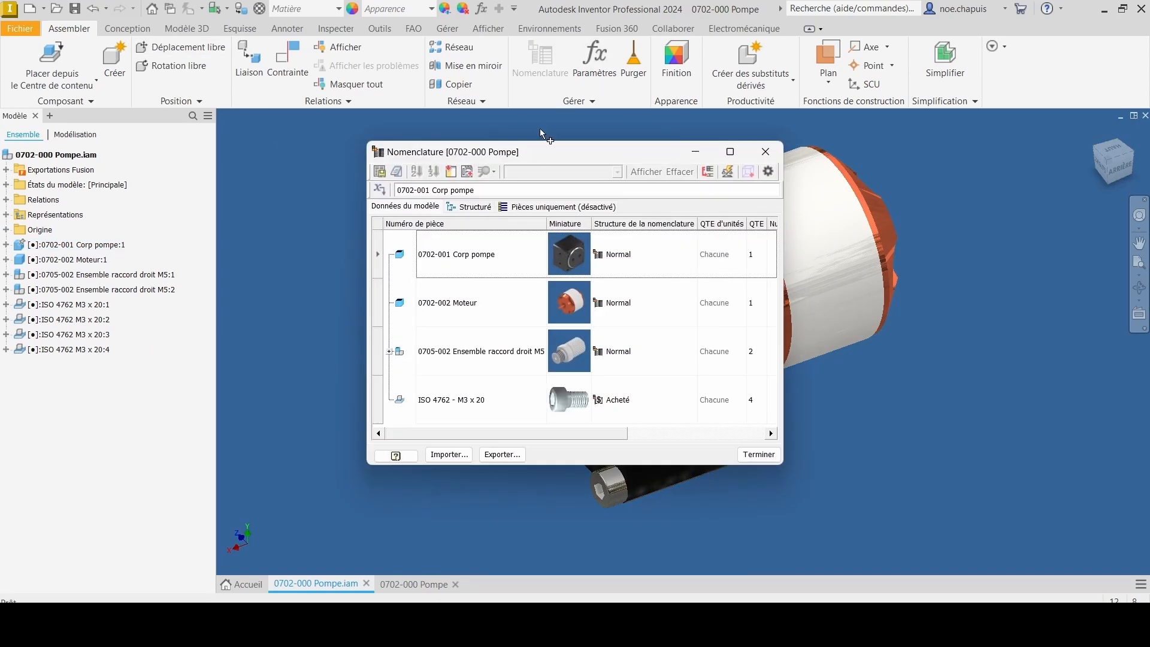
pyautogui.click(468, 207)
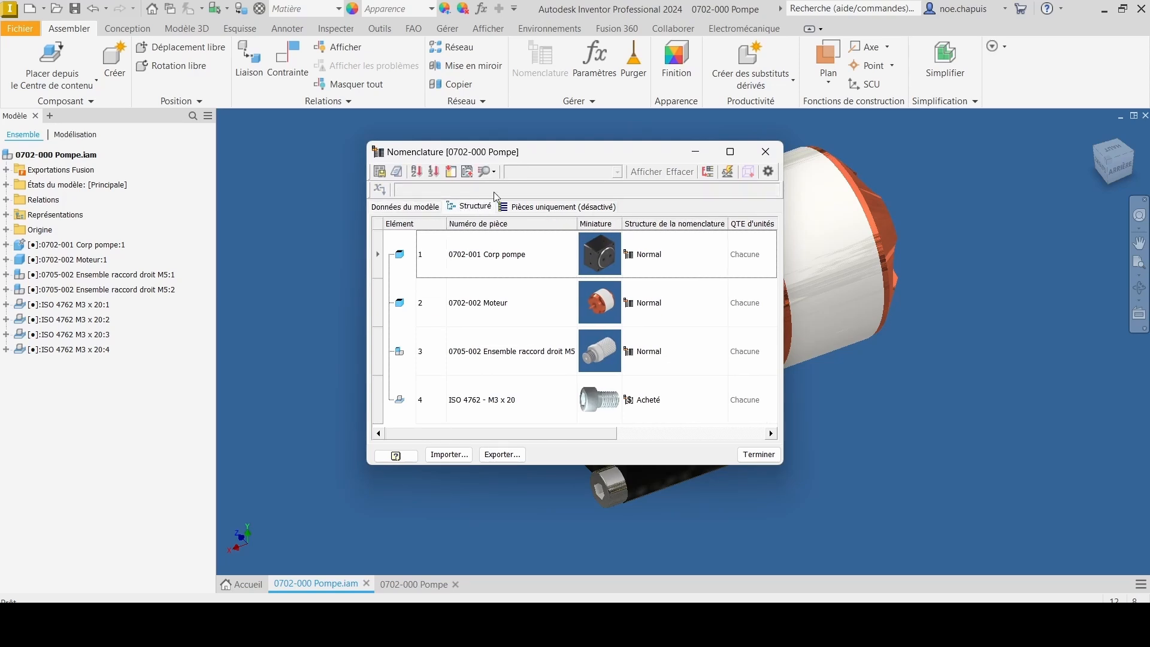
pyautogui.click(495, 173)
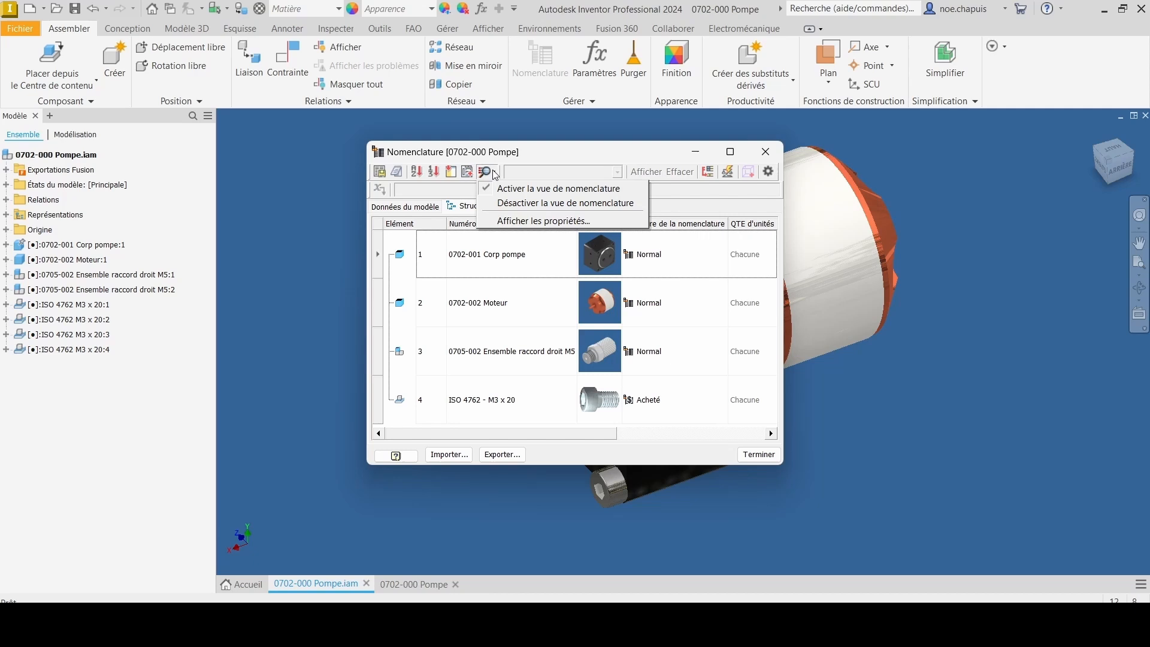
pyautogui.click(516, 228)
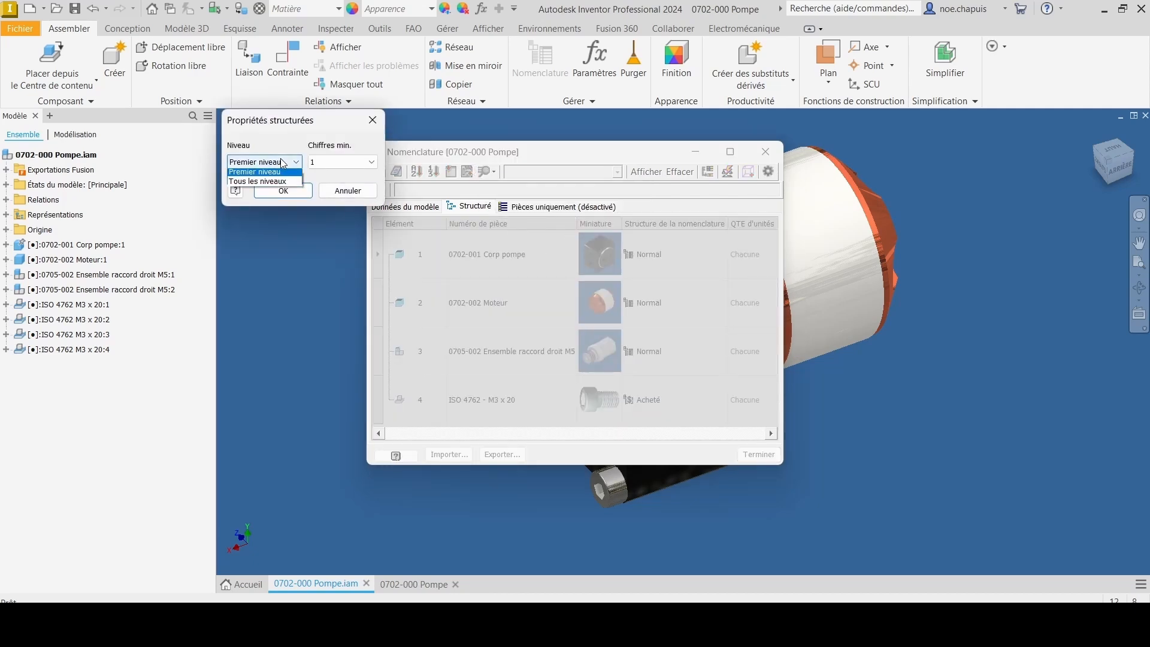
pyautogui.click(258, 181)
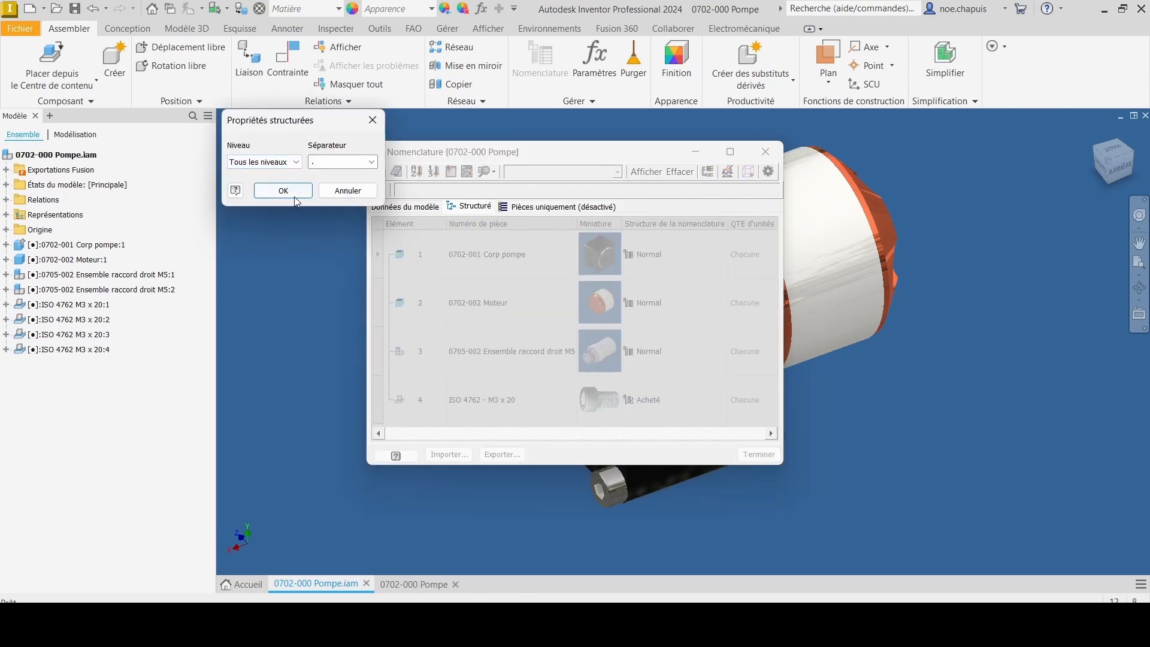
pyautogui.click(284, 190)
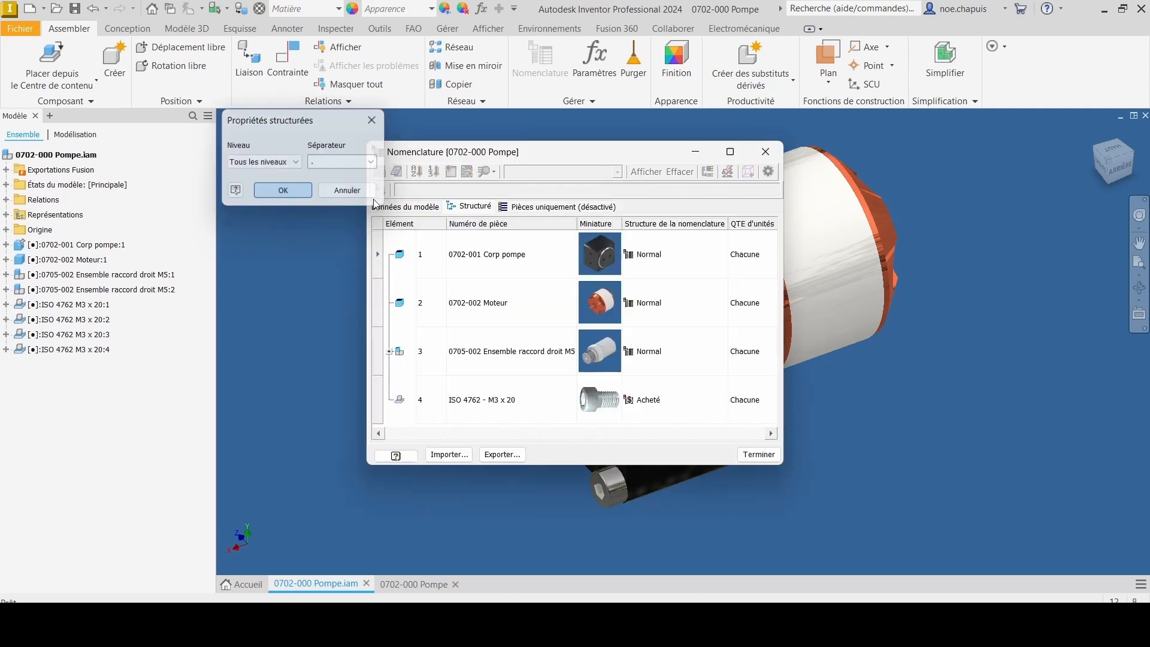
pyautogui.click(391, 352)
pyautogui.scroll(-1, 521, 364)
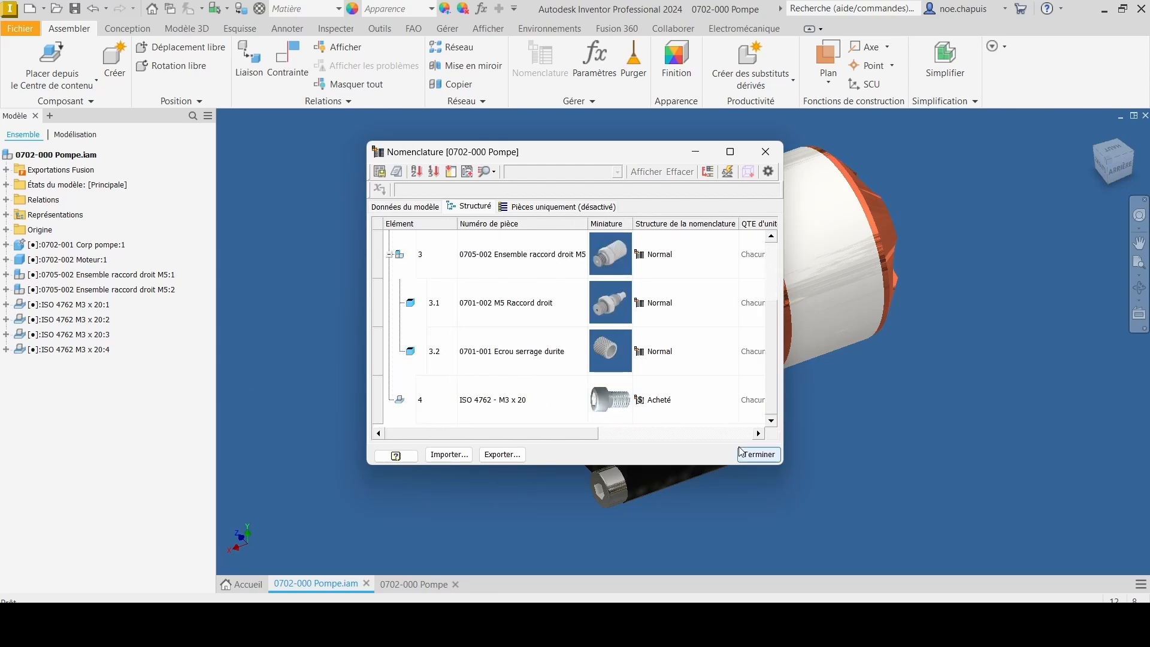
pyautogui.click(759, 454)
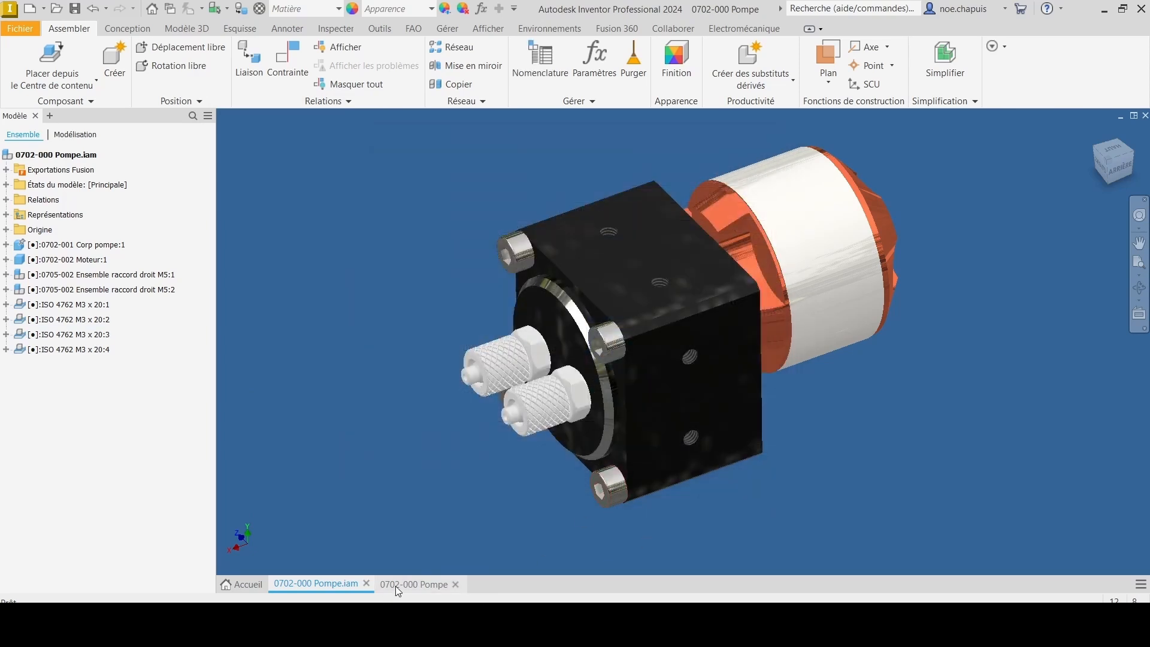
# - Back in the drawing, expand the 0705-002 Ensemble raccord droit M5 row of the parts list to include its sub-components
pyautogui.click(397, 584)
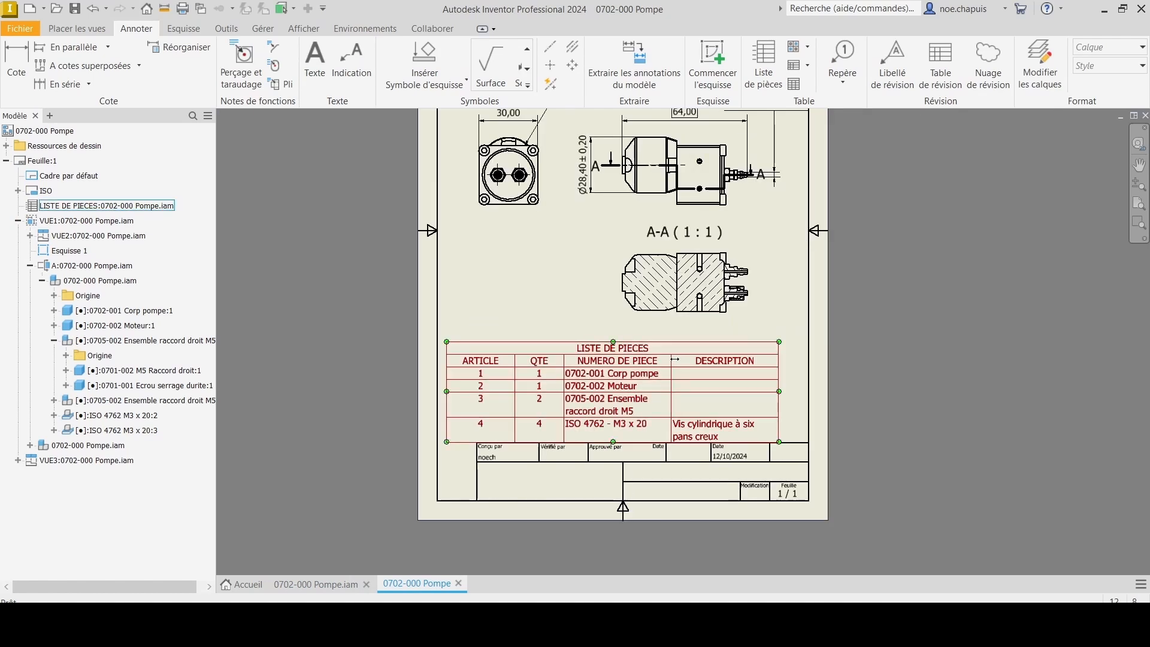
pyautogui.doubleClick(679, 350)
pyautogui.click(258, 220)
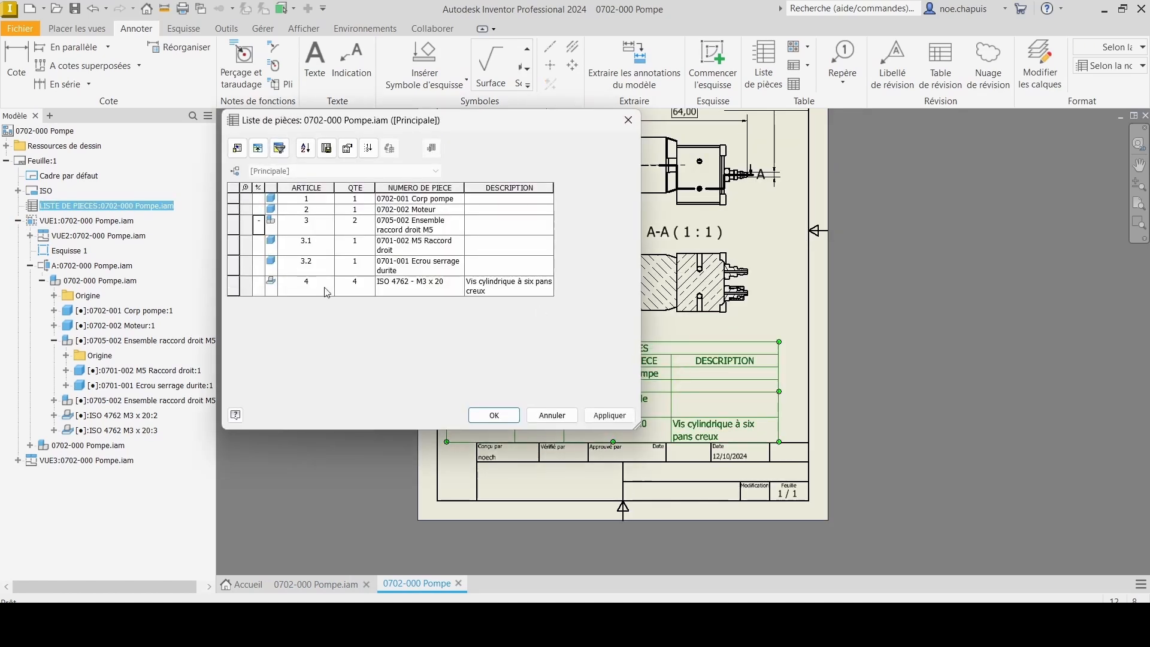
pyautogui.click(507, 415)
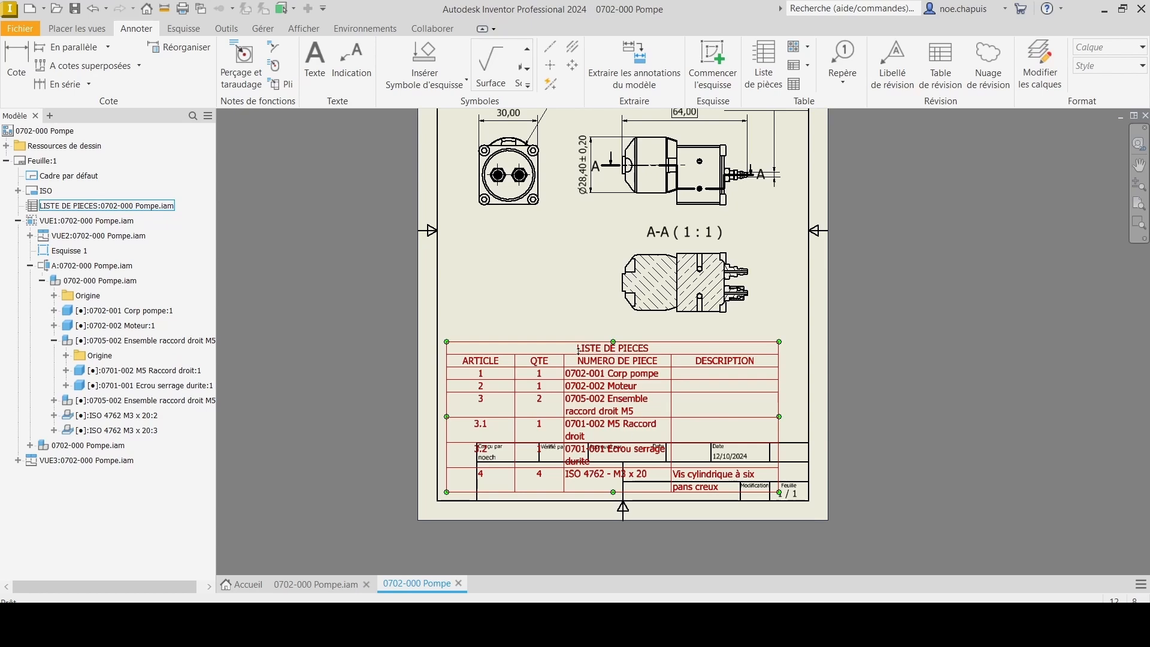
# - Move the enlarged parts list up so that it is clear of the title block
pyautogui.moveTo(572, 349); pyautogui.dragTo(592, 273)
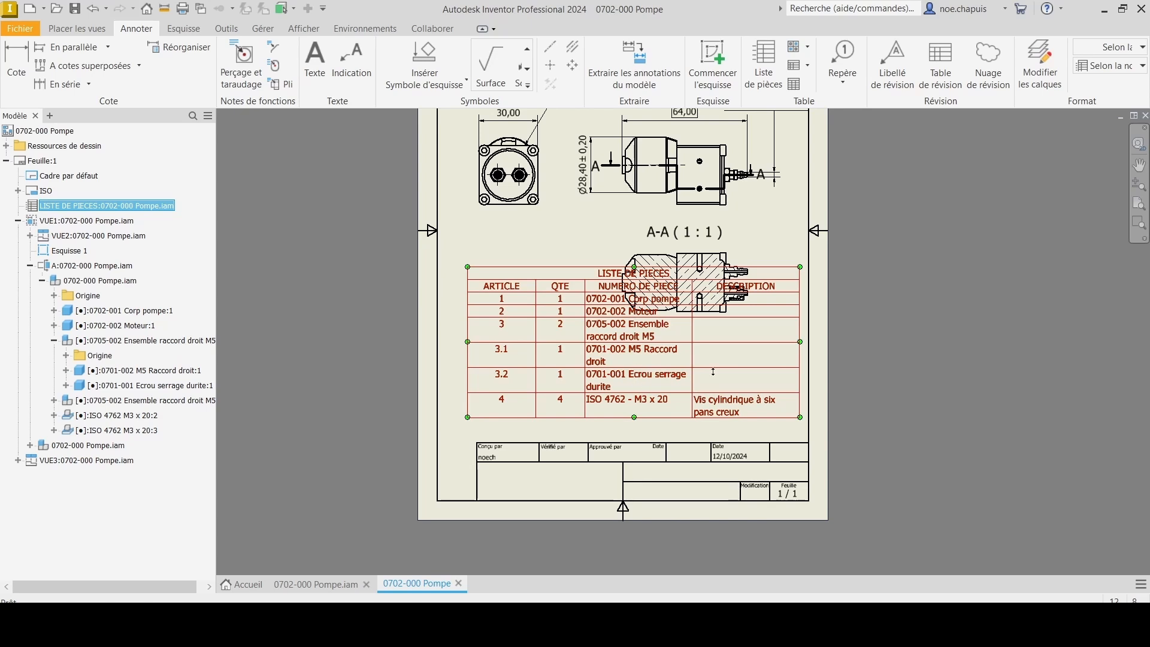
pyautogui.click(317, 220)
pyautogui.moveTo(490, 241); pyautogui.dragTo(475, 307, button='middle')
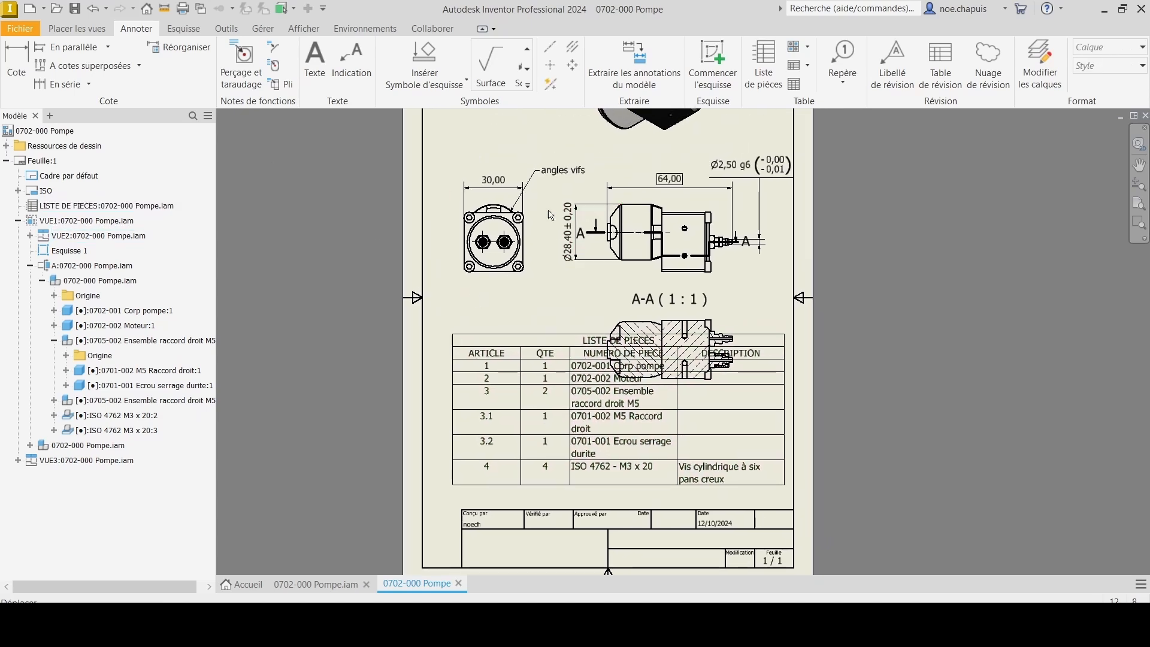
# - Change the sheet to size A3 in Paysage orientation and place the parts list directly above the title block, against the frame
pyautogui.rightClick(39, 162)
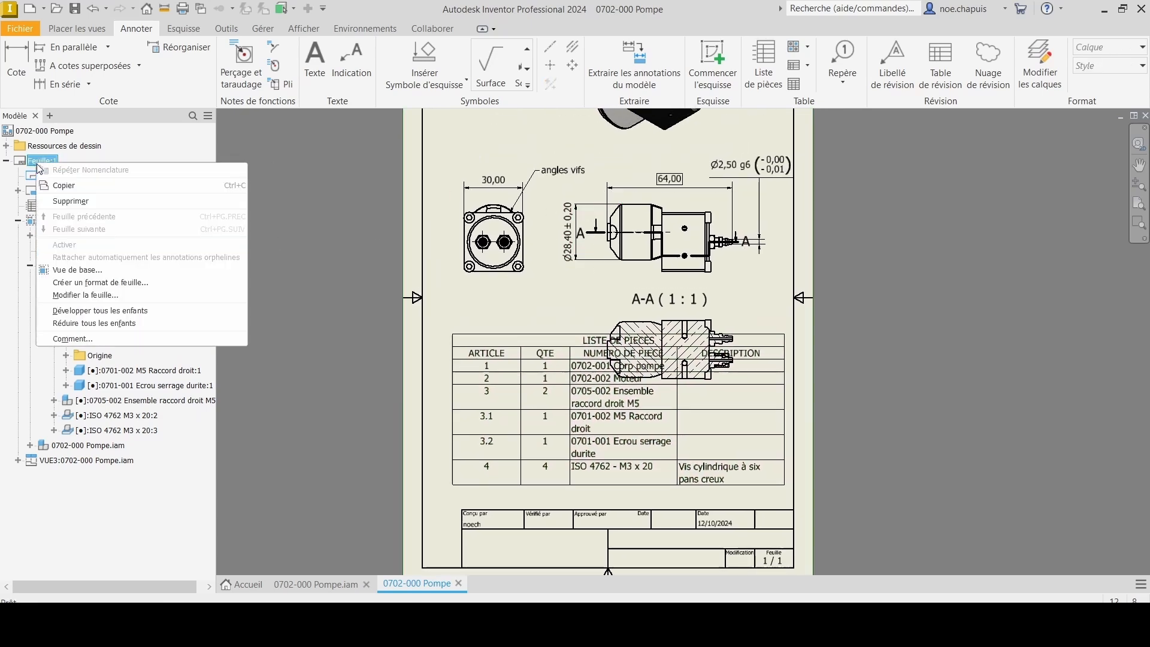
pyautogui.click(86, 295)
pyautogui.click(285, 201)
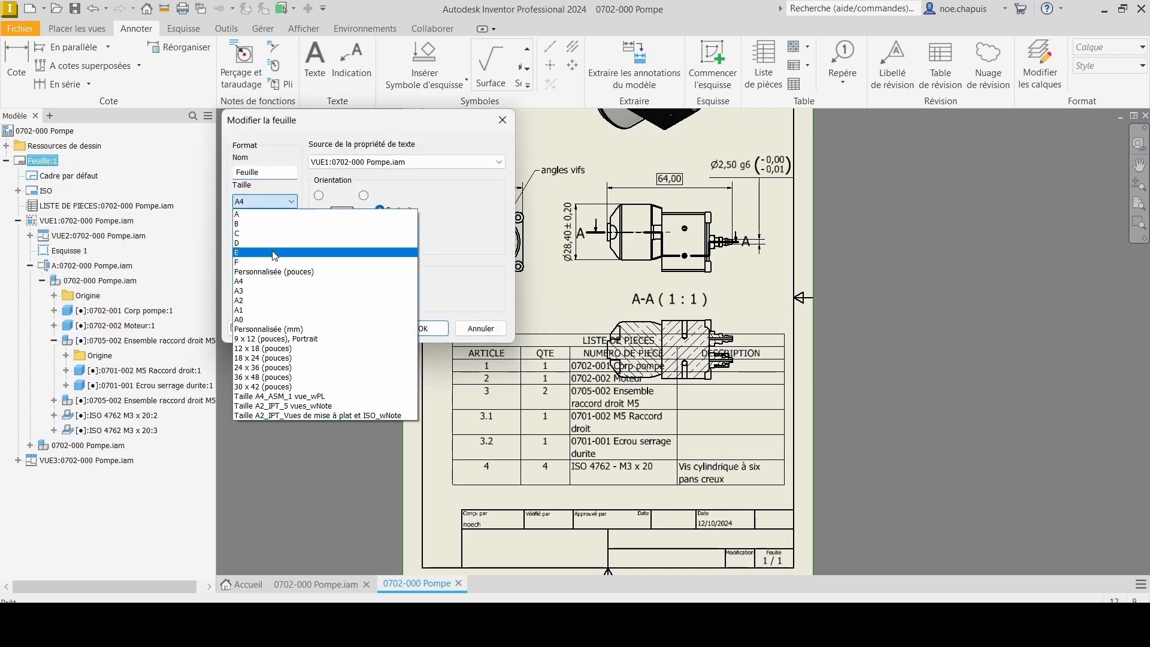
pyautogui.click(257, 301)
pyautogui.click(381, 230)
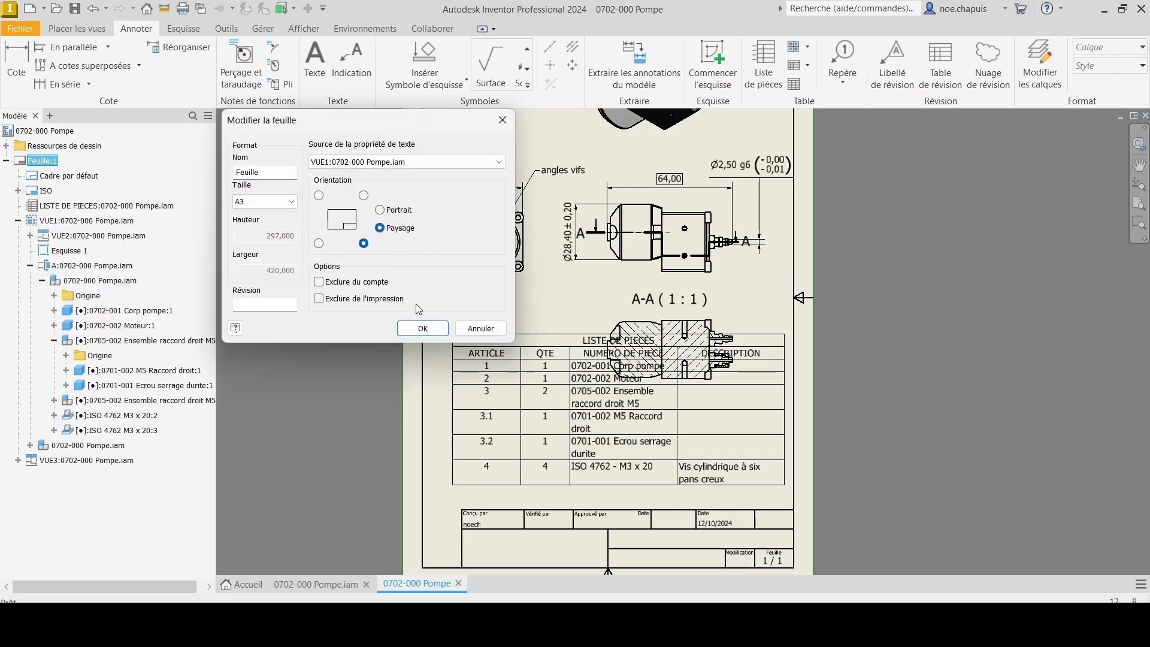
pyautogui.click(423, 328)
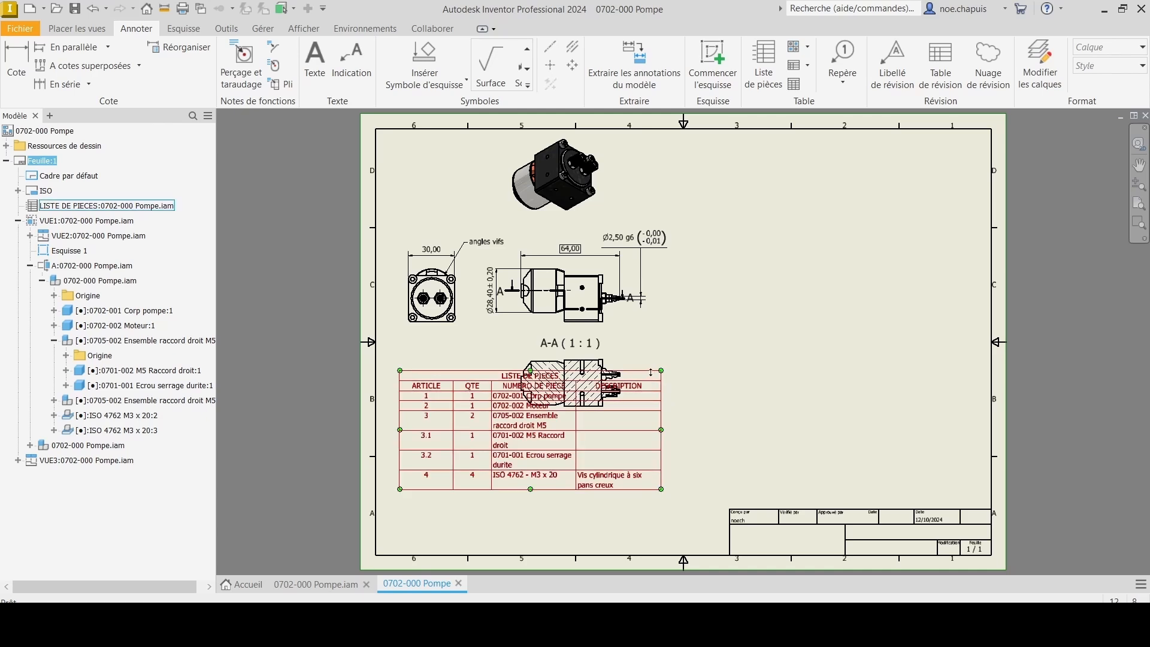
pyautogui.moveTo(648, 375); pyautogui.dragTo(805, 487)
pyautogui.moveTo(901, 428); pyautogui.dragTo(734, 346, button='middle')
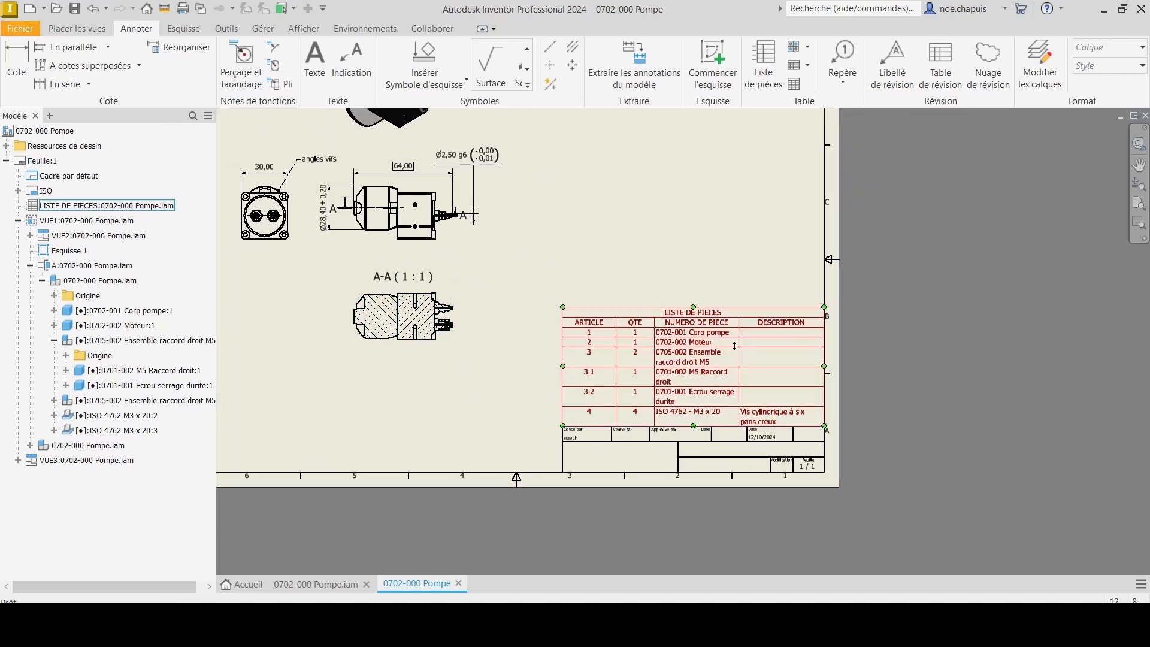
# - Add a MASSE column after DESCRIPTION in the parts list and apply the change
pyautogui.doubleClick(763, 327)
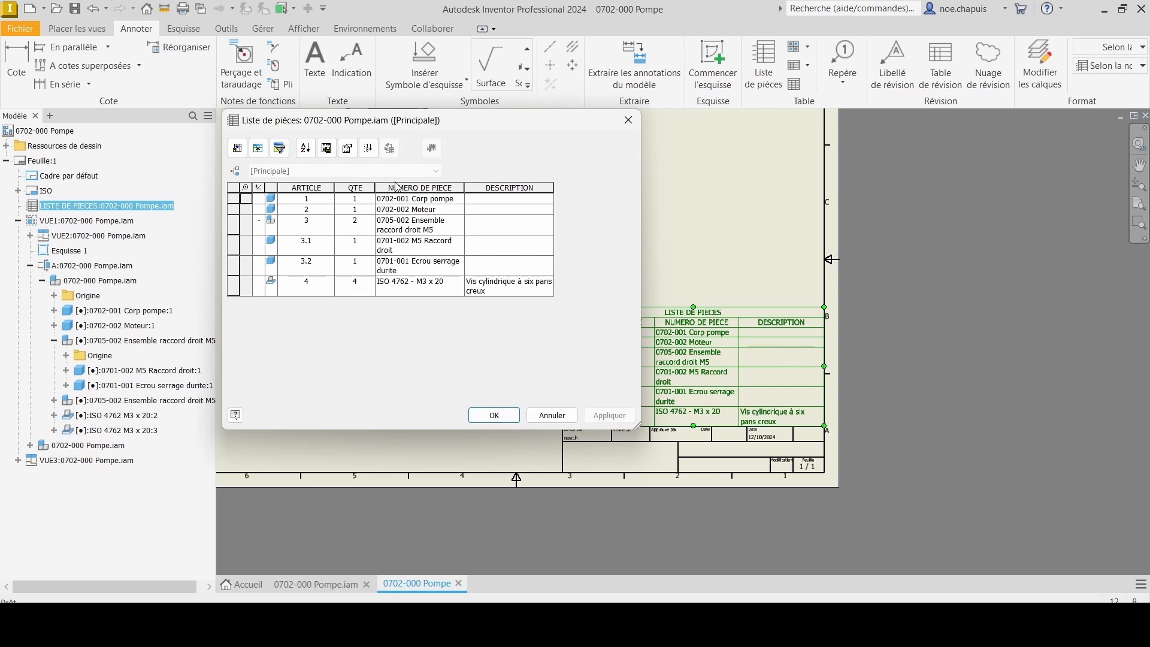
pyautogui.click(238, 149)
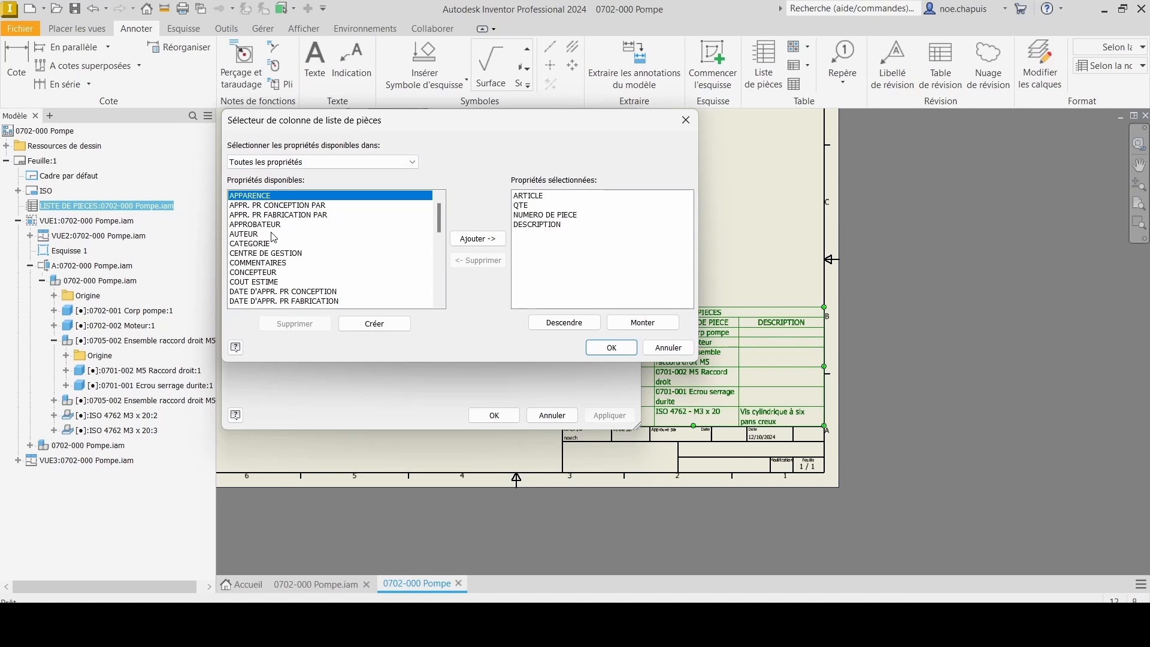
pyautogui.scroll(-8, 276, 252)
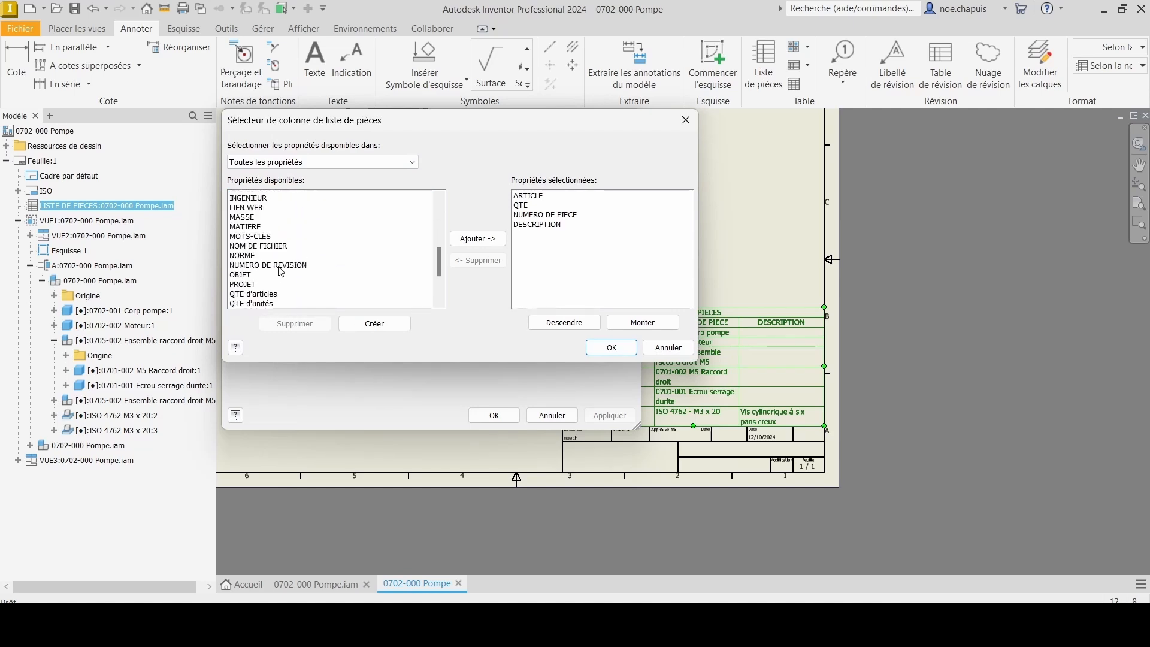
pyautogui.scroll(1, 281, 272)
pyautogui.click(253, 234)
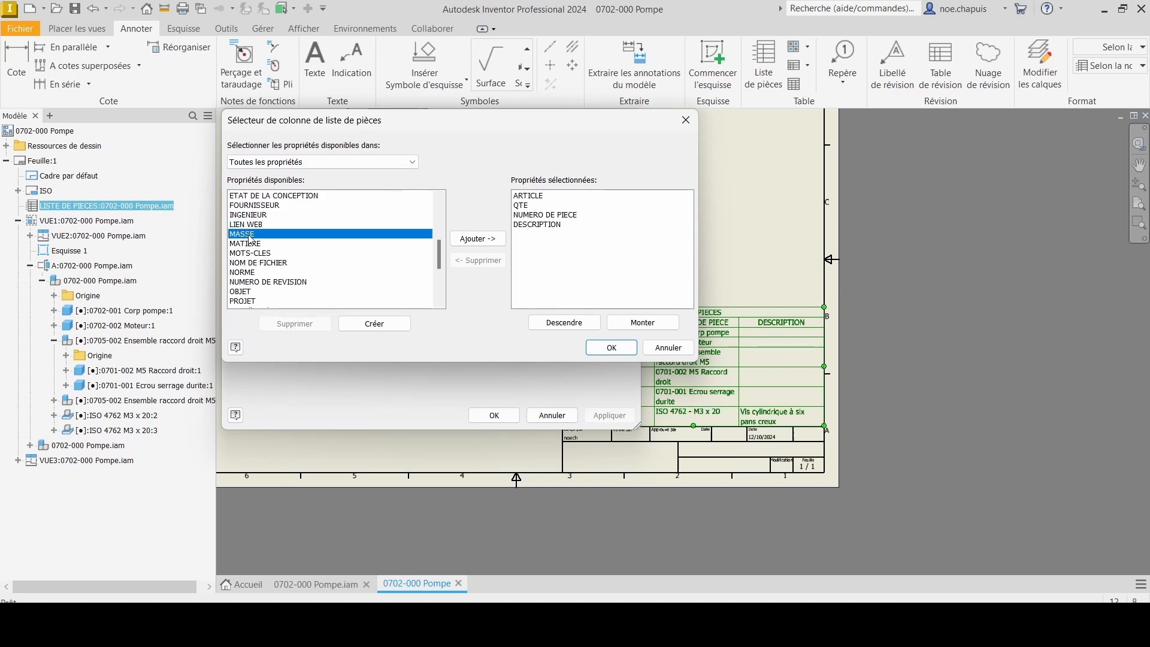
pyautogui.click(478, 238)
pyautogui.click(611, 348)
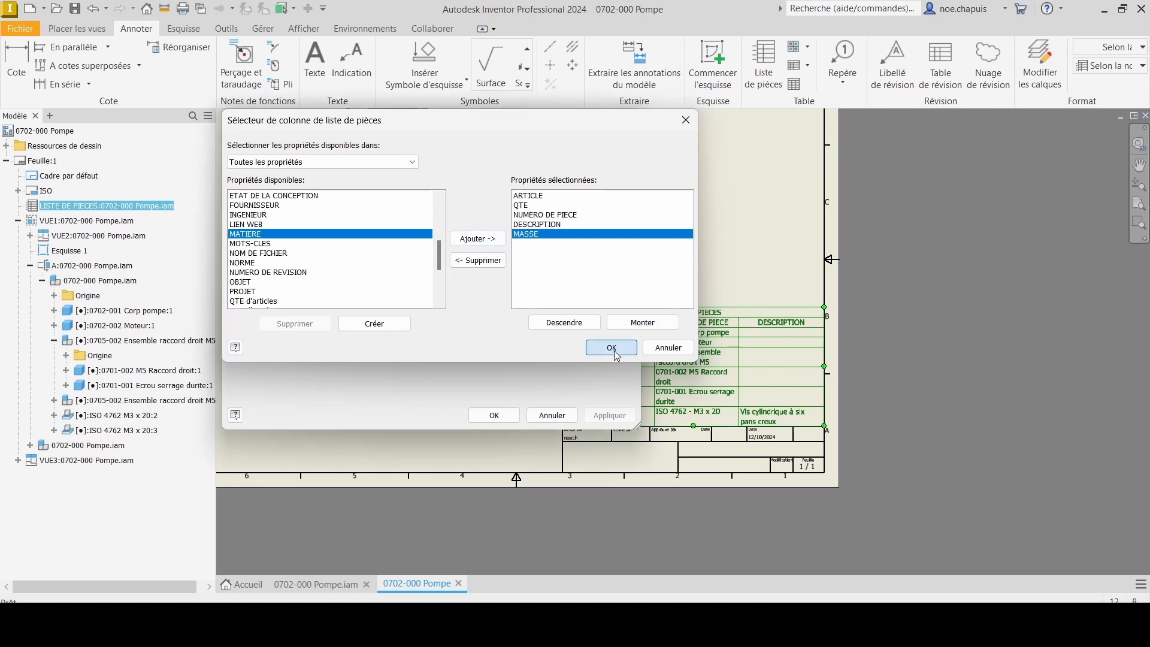
pyautogui.click(494, 415)
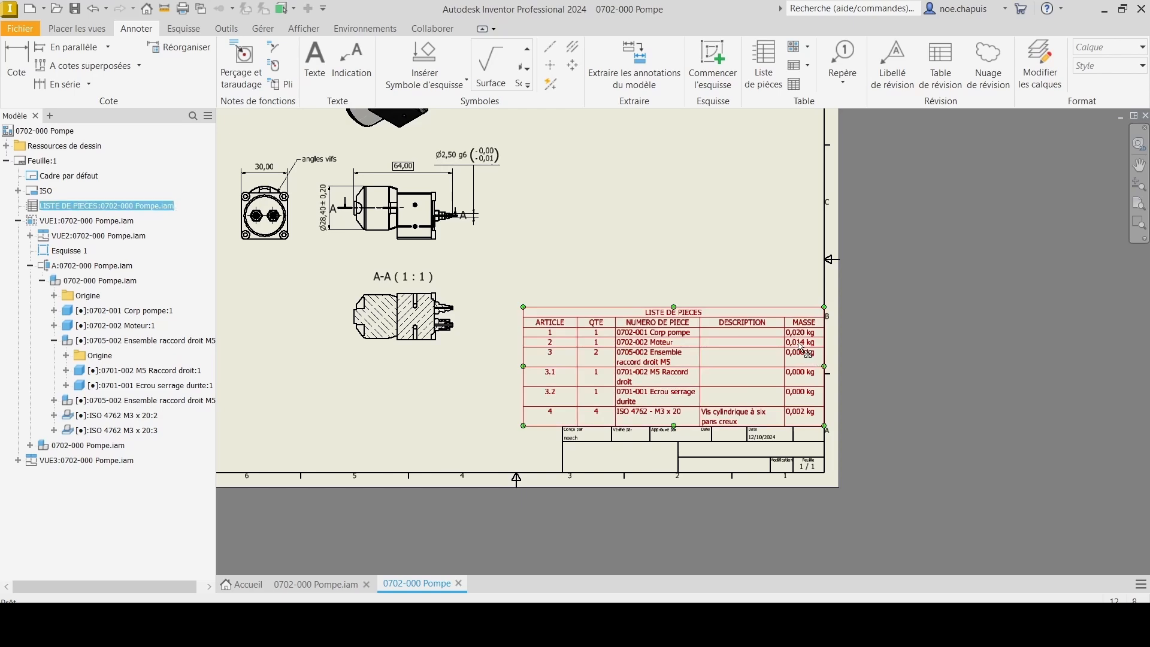
# - Format the parts list's MASSE column with Masse unit formatting in gramme and apply it to the table
pyautogui.doubleClick(800, 346)
pyautogui.click(584, 187)
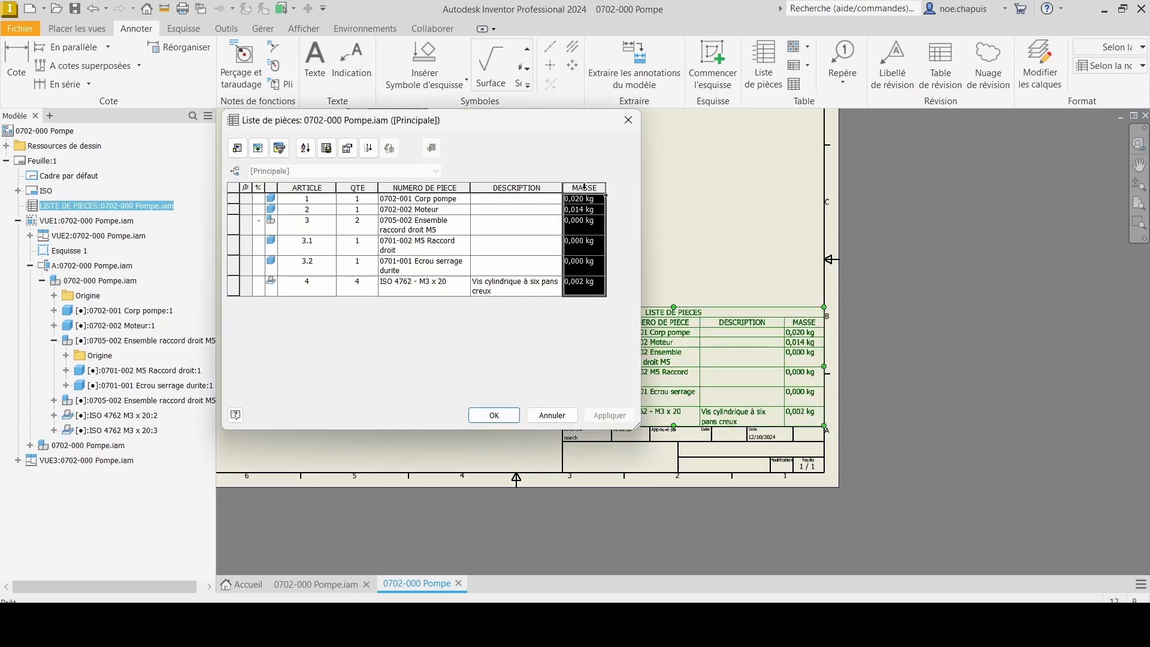
pyautogui.rightClick(588, 192)
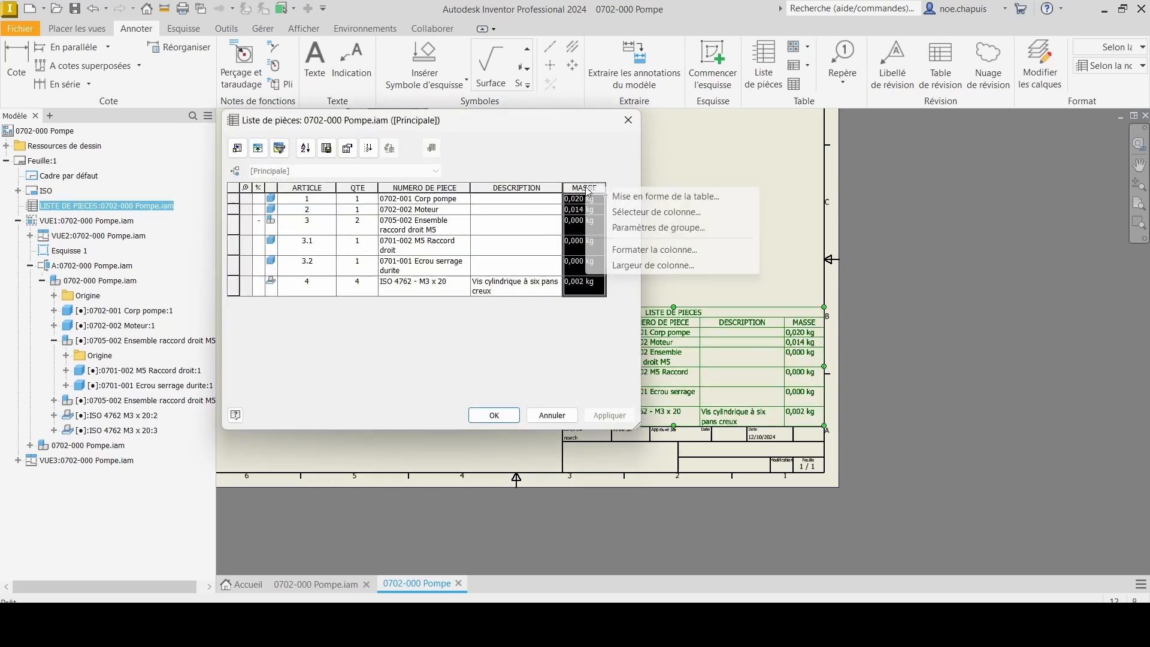
pyautogui.click(643, 255)
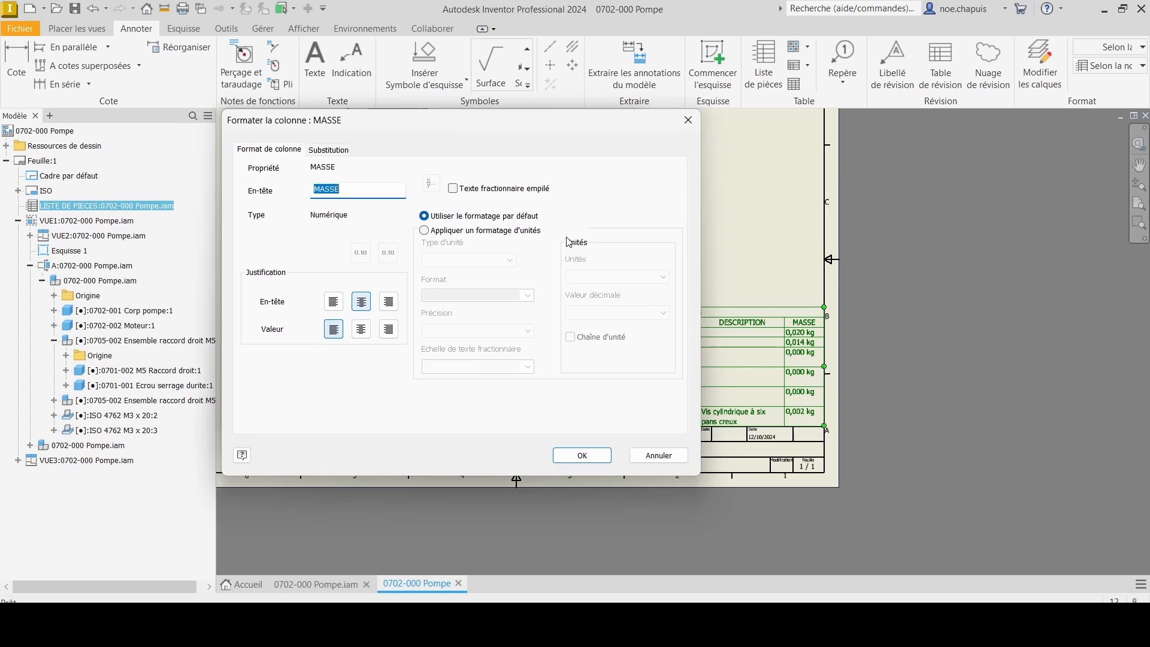
pyautogui.click(425, 231)
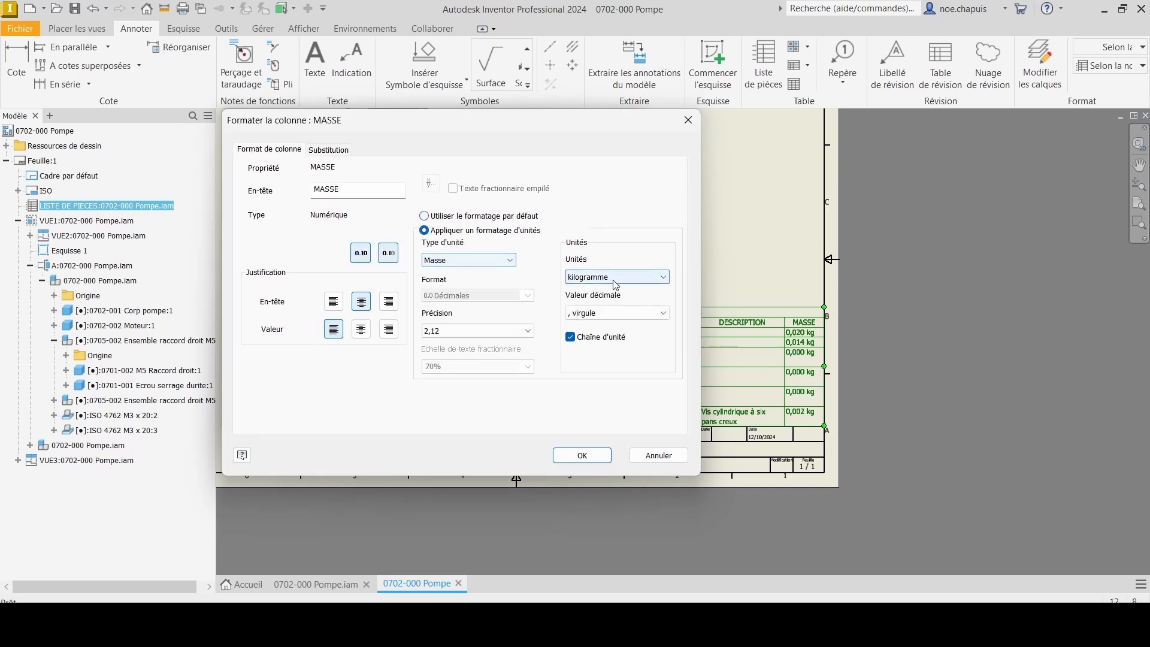
pyautogui.click(570, 277)
pyautogui.click(605, 293)
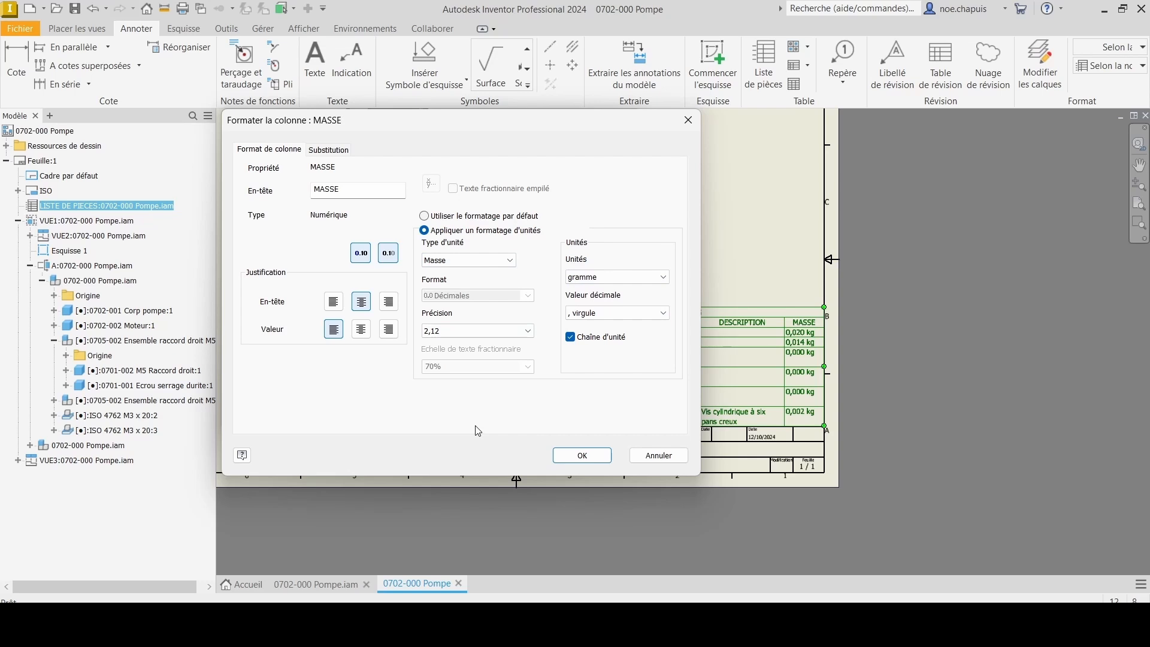
pyautogui.click(581, 454)
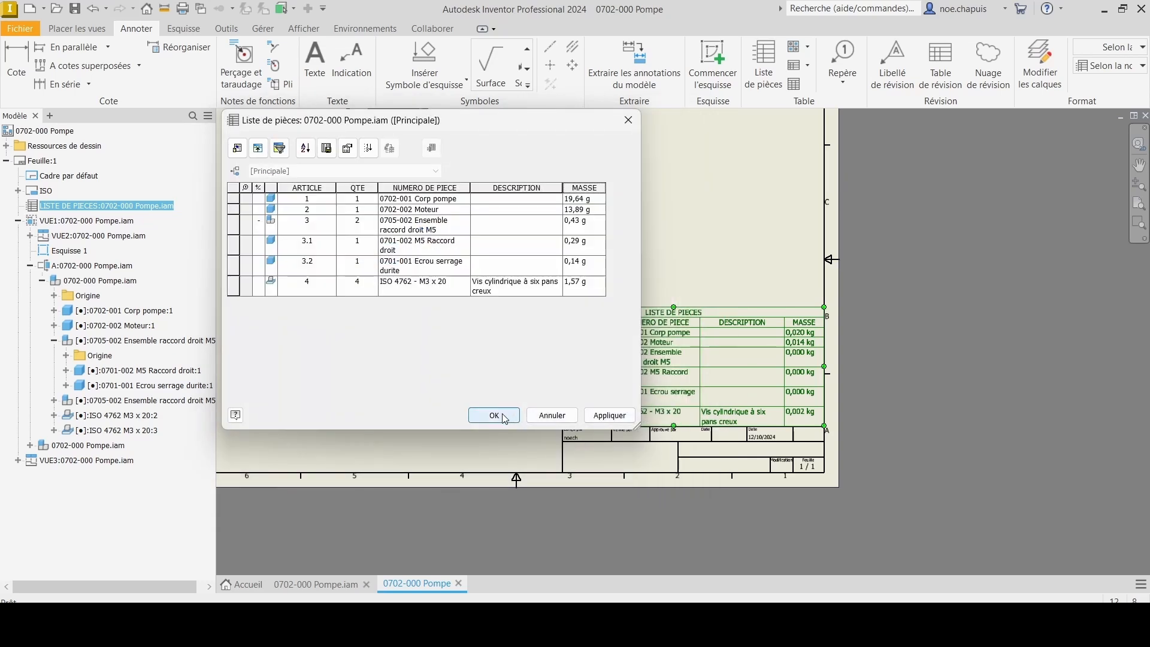
pyautogui.click(610, 415)
pyautogui.click(494, 415)
# - Move the isometric view to the free area of the sheet above the parts list
pyautogui.scroll(3, 774, 394)
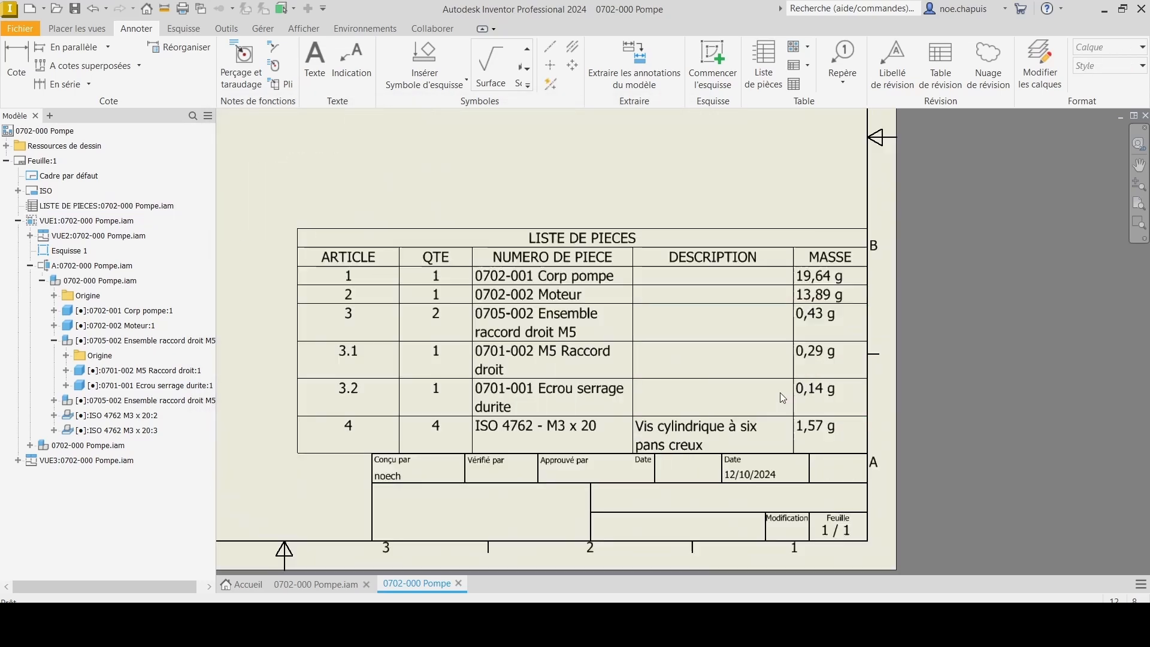
pyautogui.press('Escape')
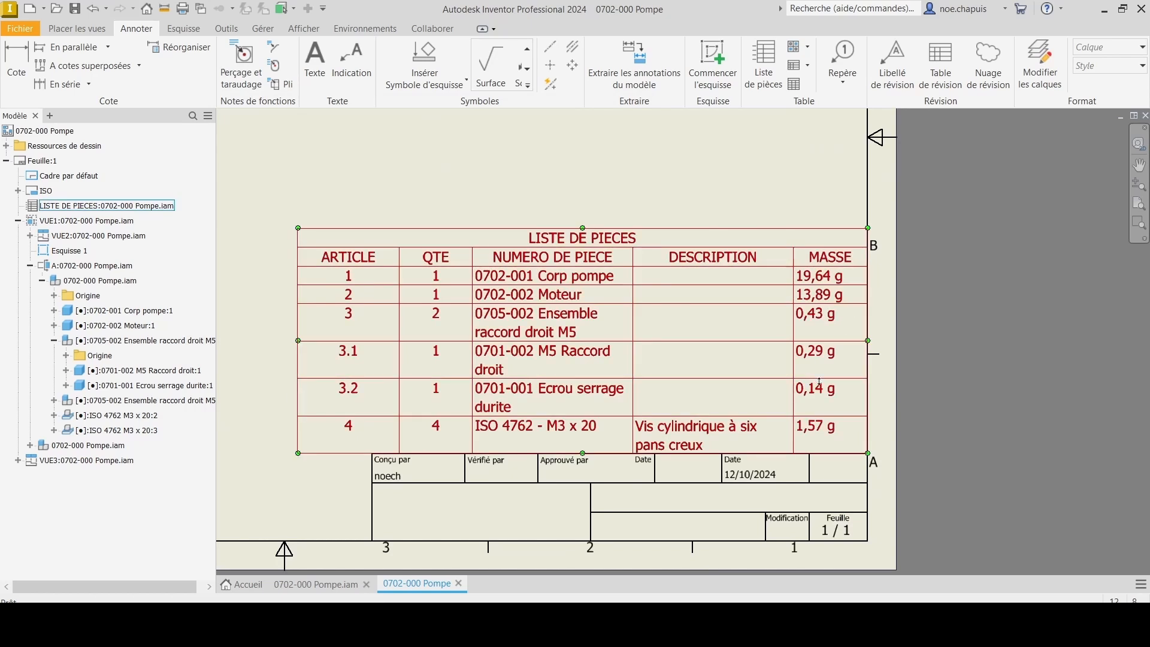
pyautogui.click(829, 386)
pyautogui.press('Escape')
pyautogui.scroll(-3, 847, 271)
pyautogui.moveTo(848, 223); pyautogui.dragTo(689, 159, button='middle')
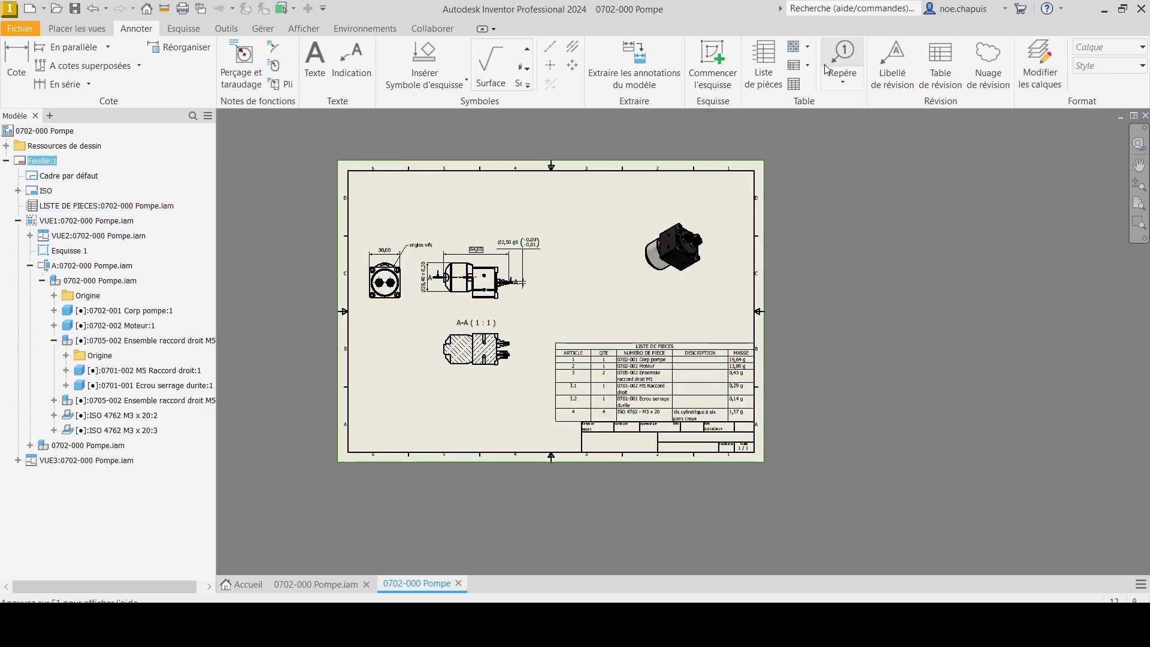
# - Auto-balloon all components of the isometric view with Périphérique positioning around the pump, ignoring multiple occurrences
pyautogui.click(842, 81)
pyautogui.click(862, 136)
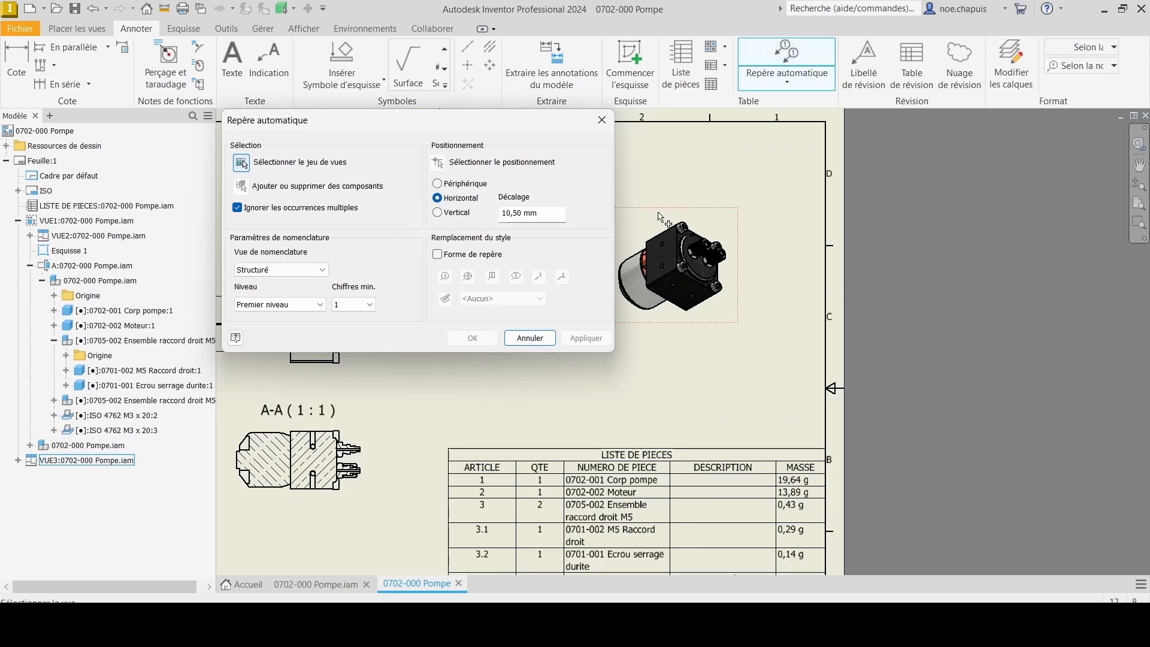
pyautogui.click(661, 217)
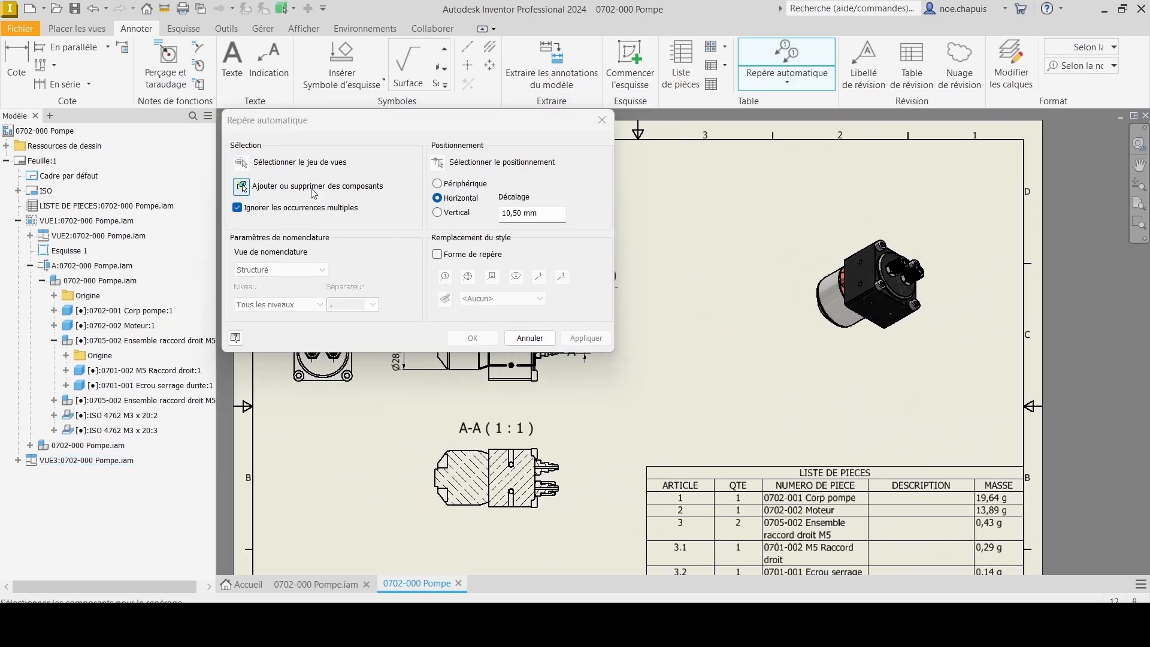
pyautogui.moveTo(749, 202); pyautogui.dragTo(990, 390)
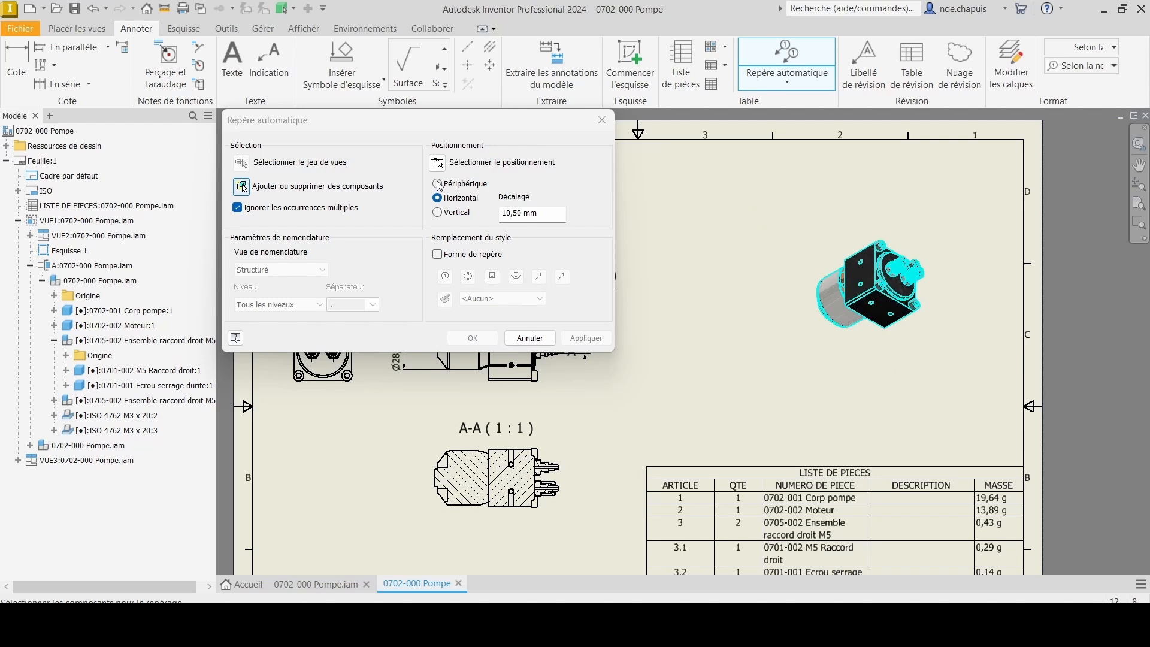
pyautogui.click(438, 183)
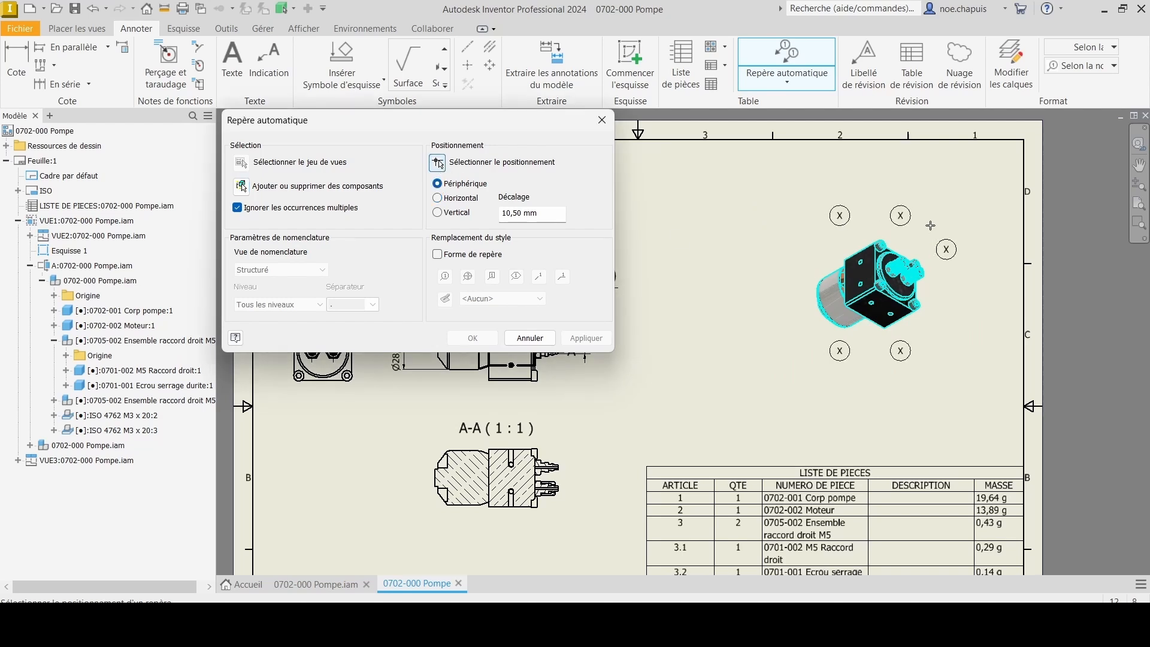
pyautogui.click(778, 302)
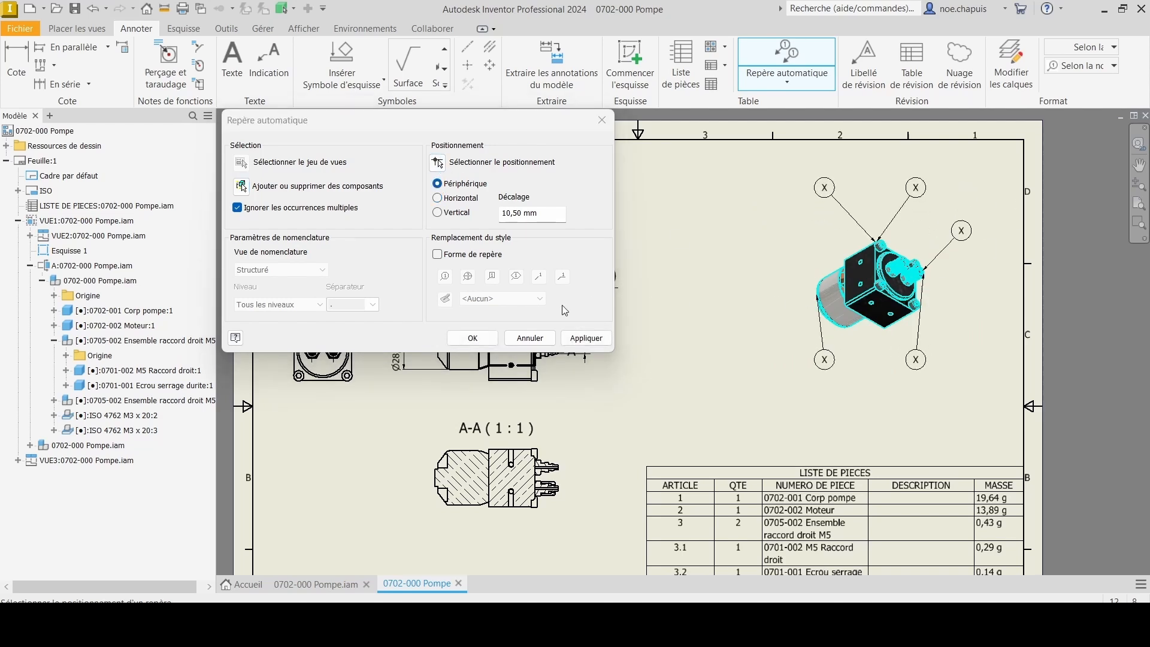
pyautogui.click(472, 337)
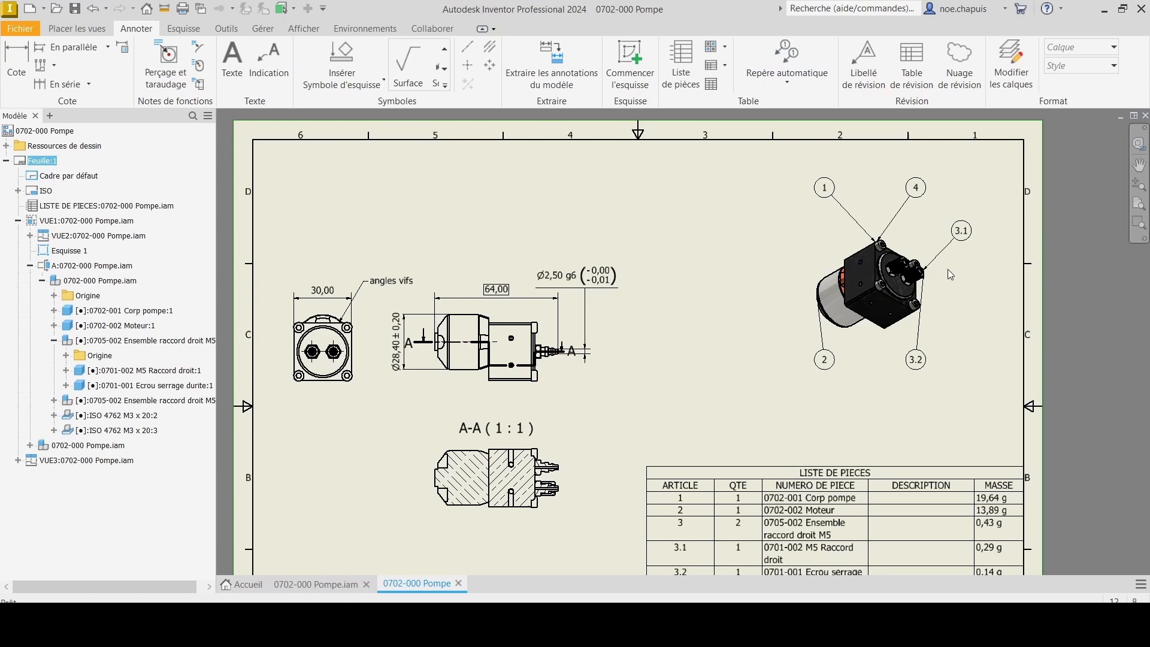
# - Examine the balloon numbers around the isometric view and compare them with the articles in the parts list
pyautogui.scroll(4, 948, 269)
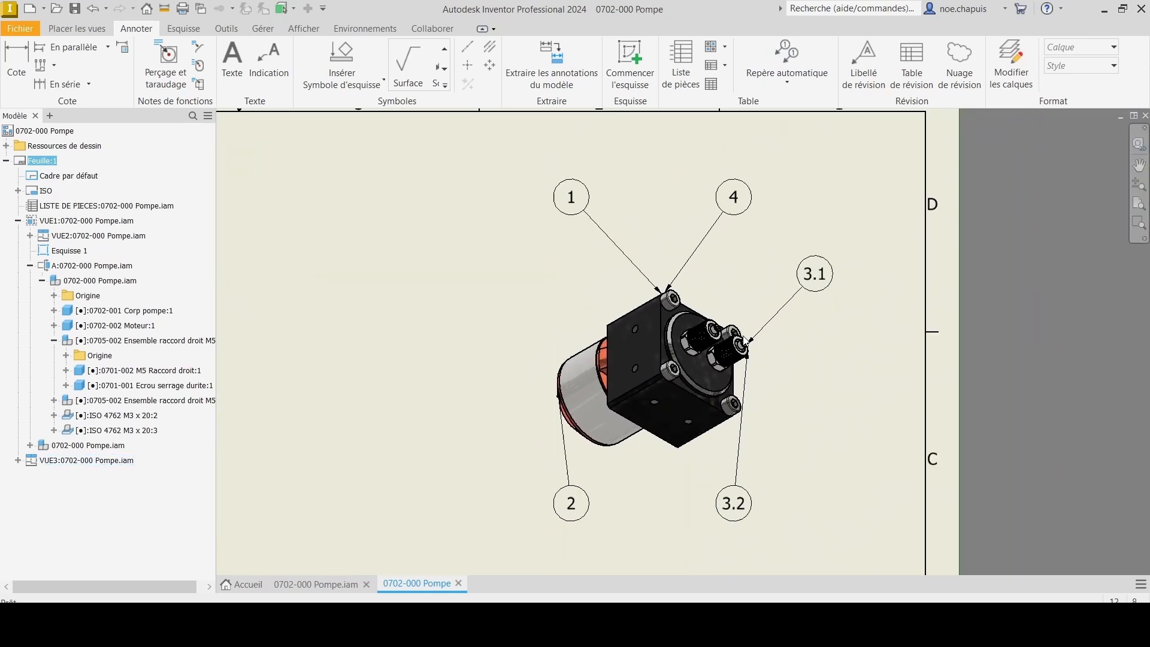
pyautogui.scroll(-5, 632, 162)
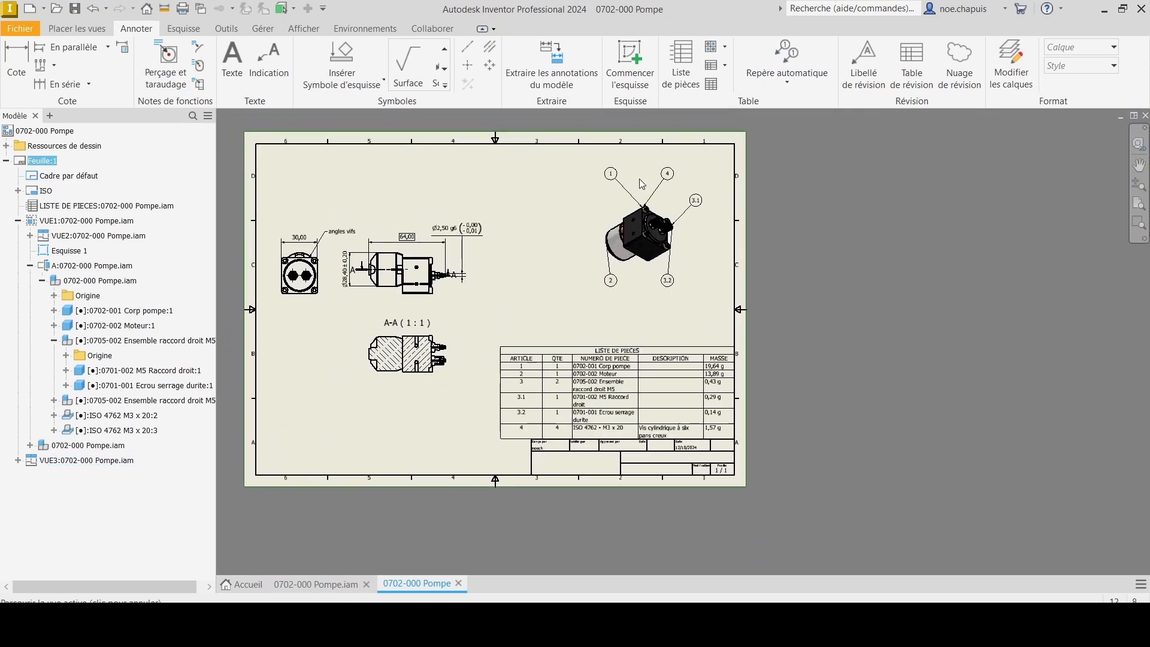
pyautogui.click(530, 356)
pyautogui.scroll(4, 539, 362)
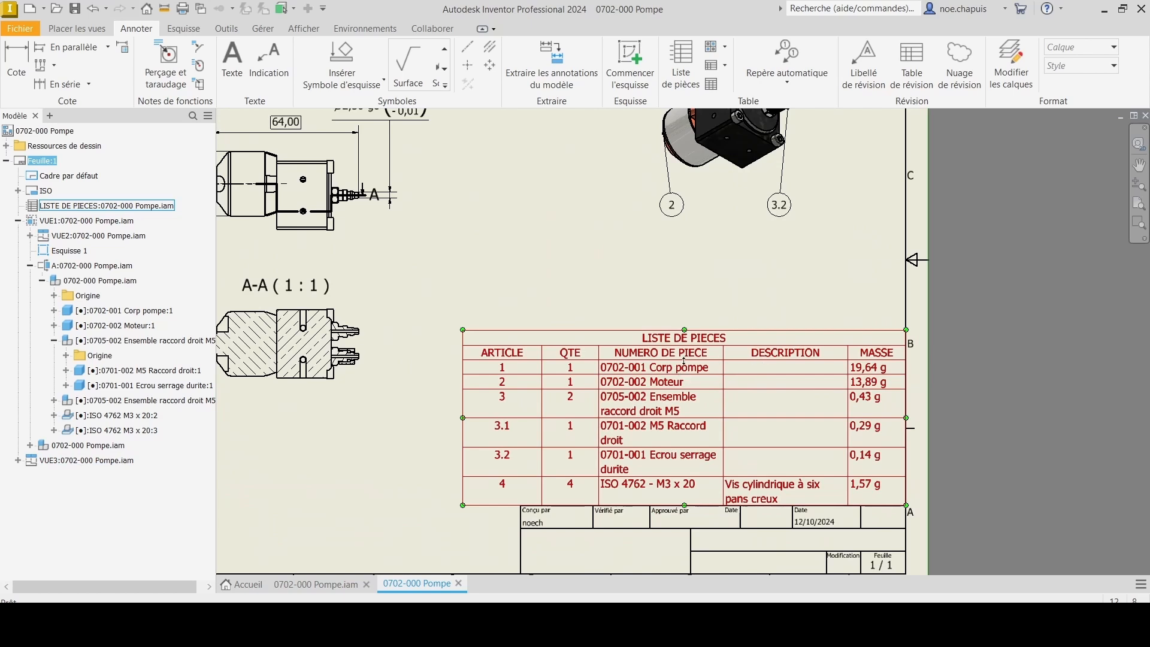
pyautogui.press('Escape')
pyautogui.moveTo(560, 370); pyautogui.dragTo(561, 438, button='middle')
pyautogui.moveTo(756, 249); pyautogui.dragTo(773, 367, button='middle')
pyautogui.scroll(-1, 773, 366)
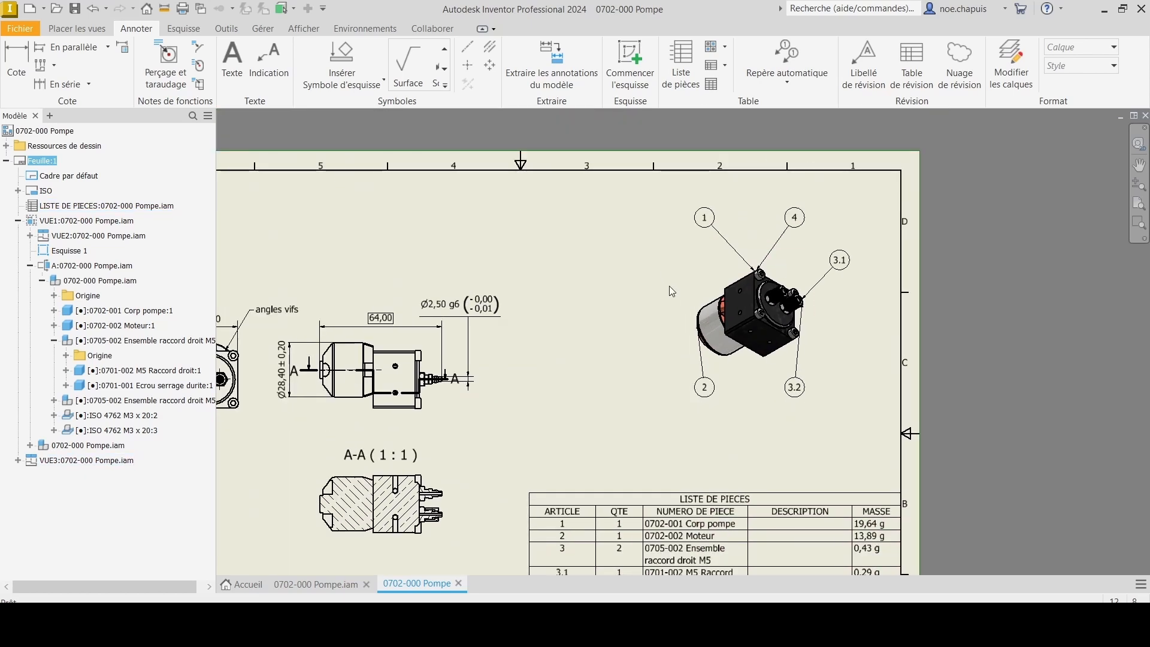
pyautogui.moveTo(671, 292)
pyautogui.mouseDown(button='middle')
pyautogui.moveTo(695, 263)
pyautogui.moveTo(787, 256)
pyautogui.mouseUp(button='middle')
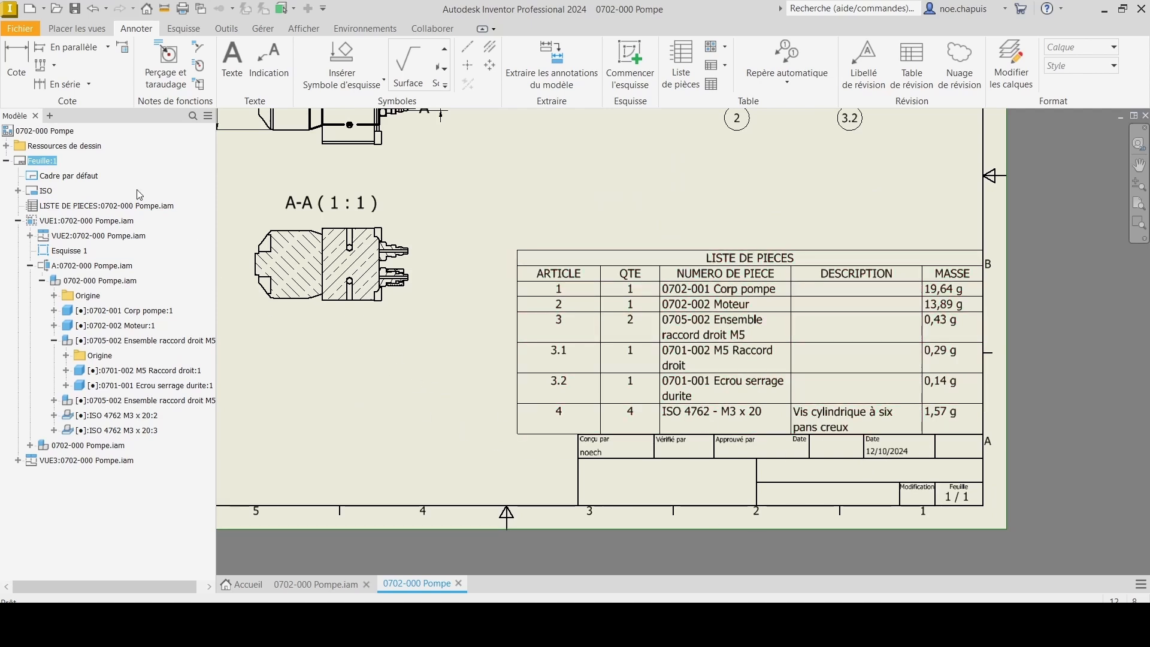
# - Open the drawing's iProperties and set Auteur to Test in the summary data
pyautogui.click(27, 133)
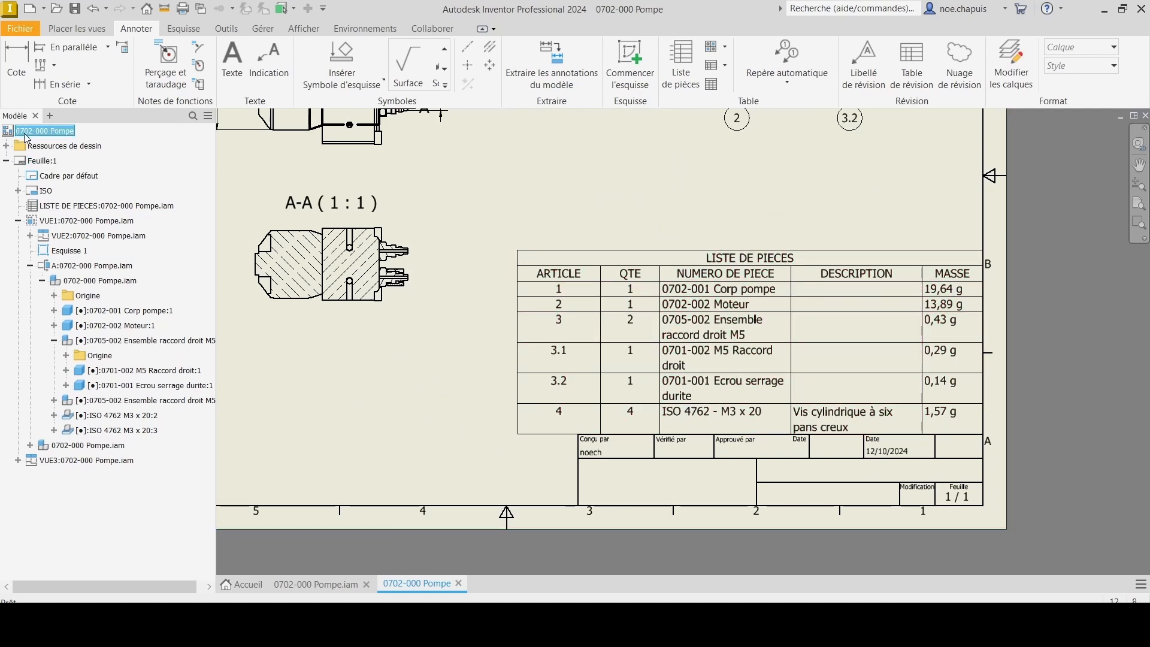
pyautogui.rightClick(26, 138)
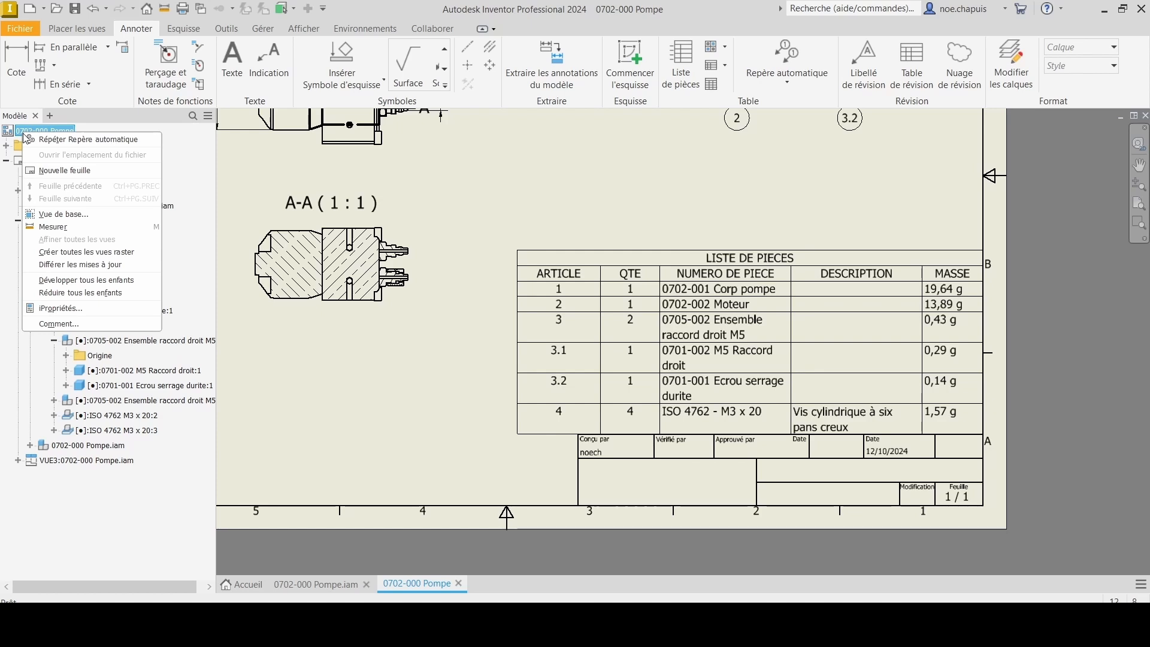
pyautogui.click(60, 308)
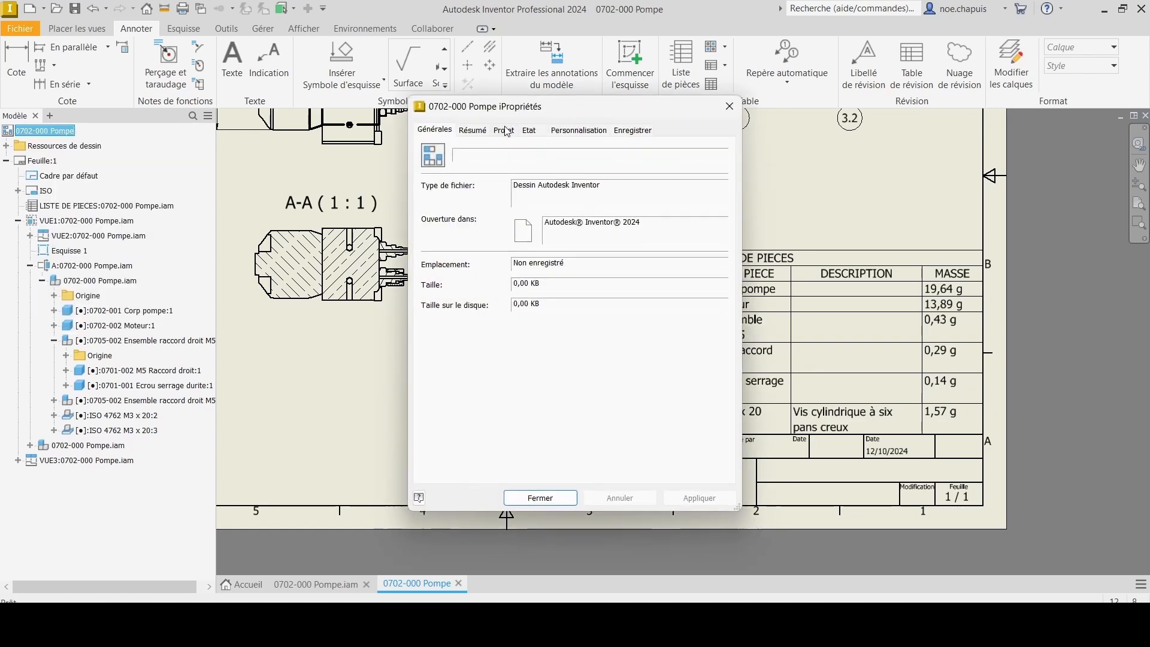
pyautogui.click(473, 130)
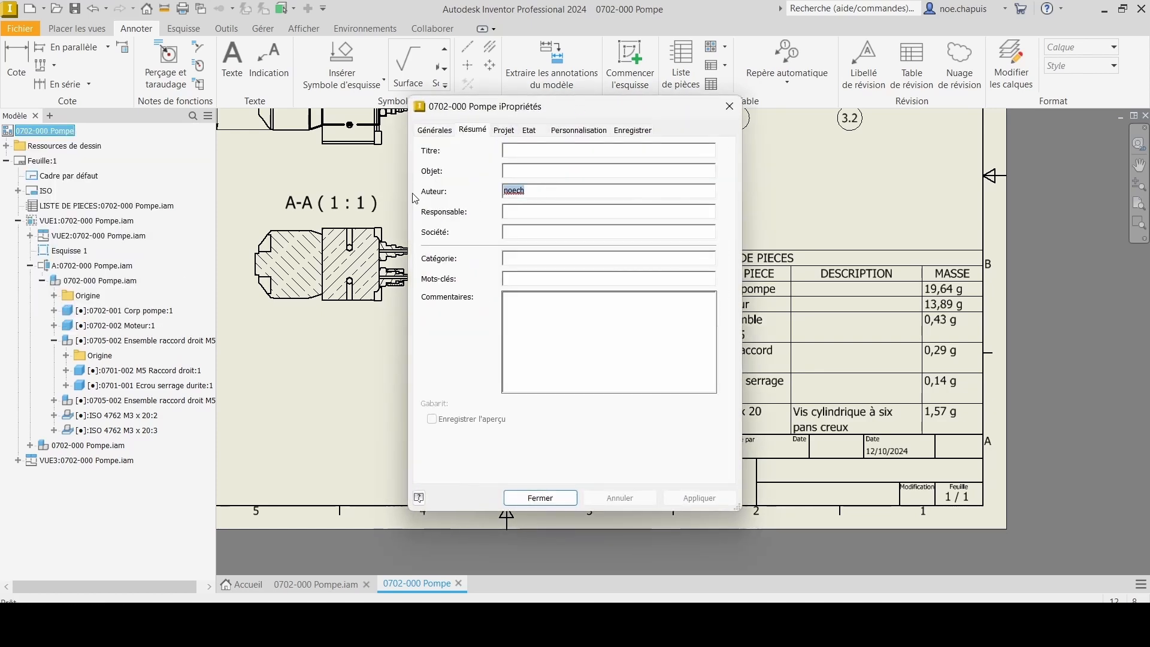
pyautogui.write('Test')
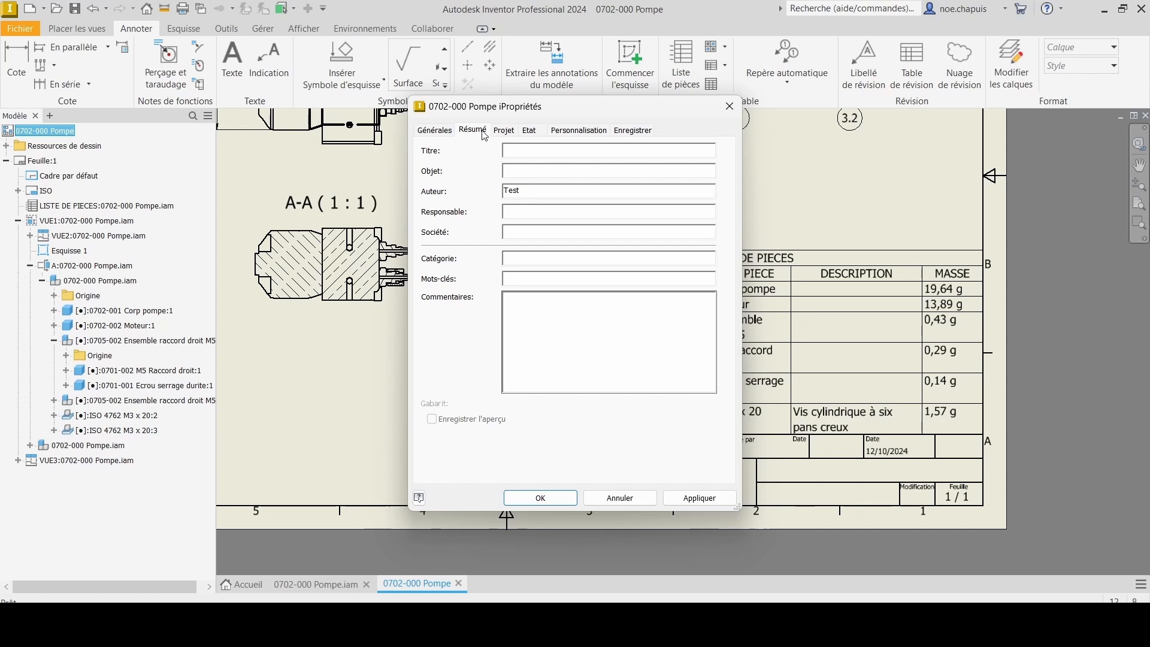
# - Set Projet to Nom du projet and Concepteur to Test in the project properties, and apply the changes
pyautogui.click(504, 132)
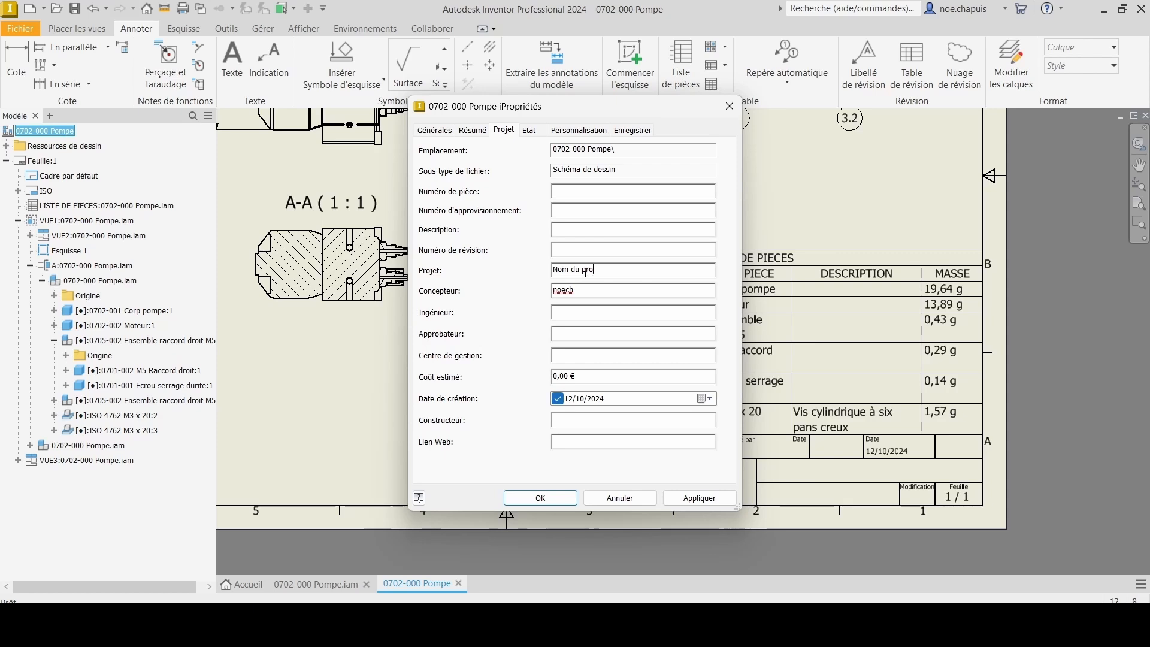
pyautogui.doubleClick(610, 288)
pyautogui.write('Test')
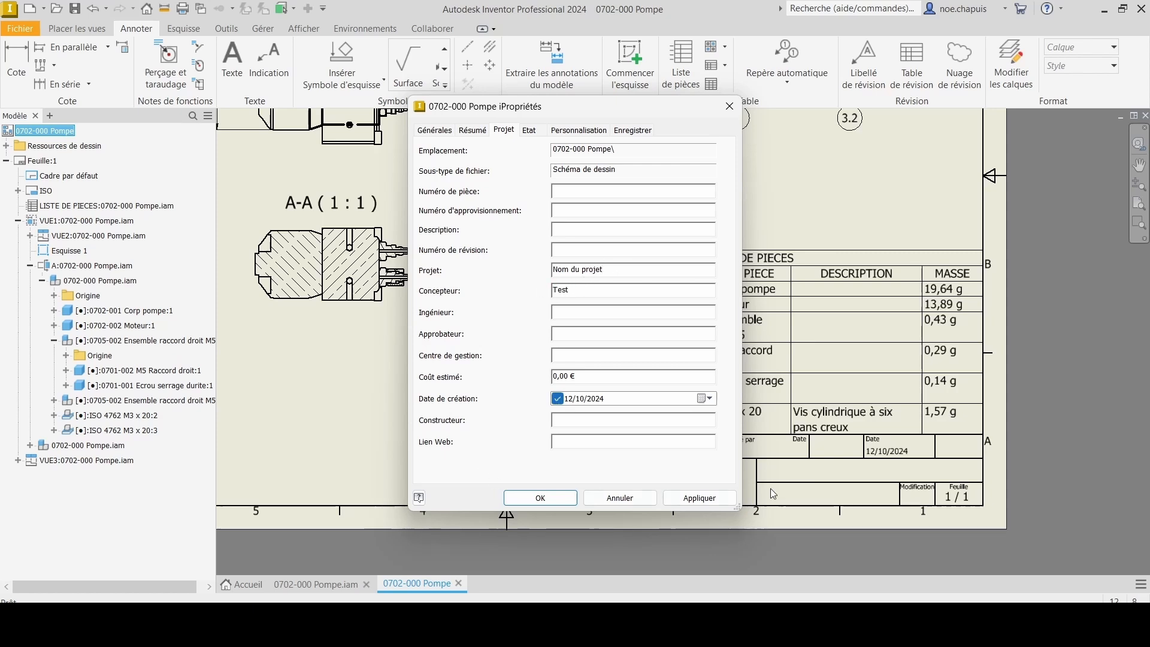
pyautogui.click(700, 498)
pyautogui.click(540, 497)
pyautogui.scroll(-2, 706, 495)
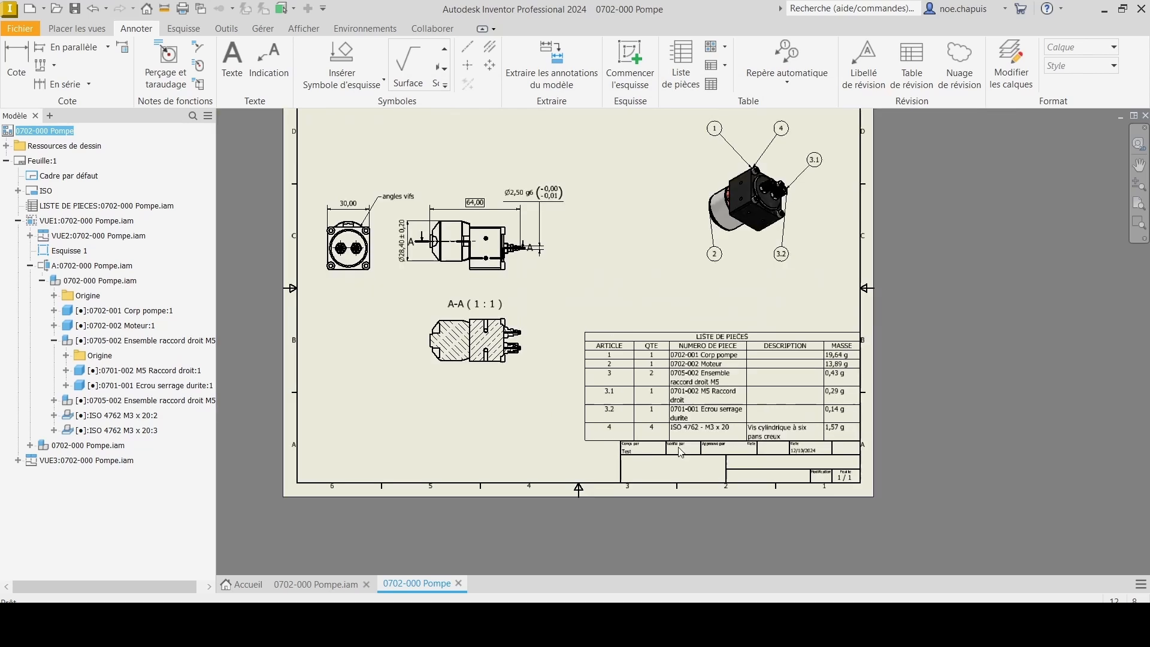
pyautogui.scroll(5, 684, 456)
pyautogui.scroll(-3, 490, 463)
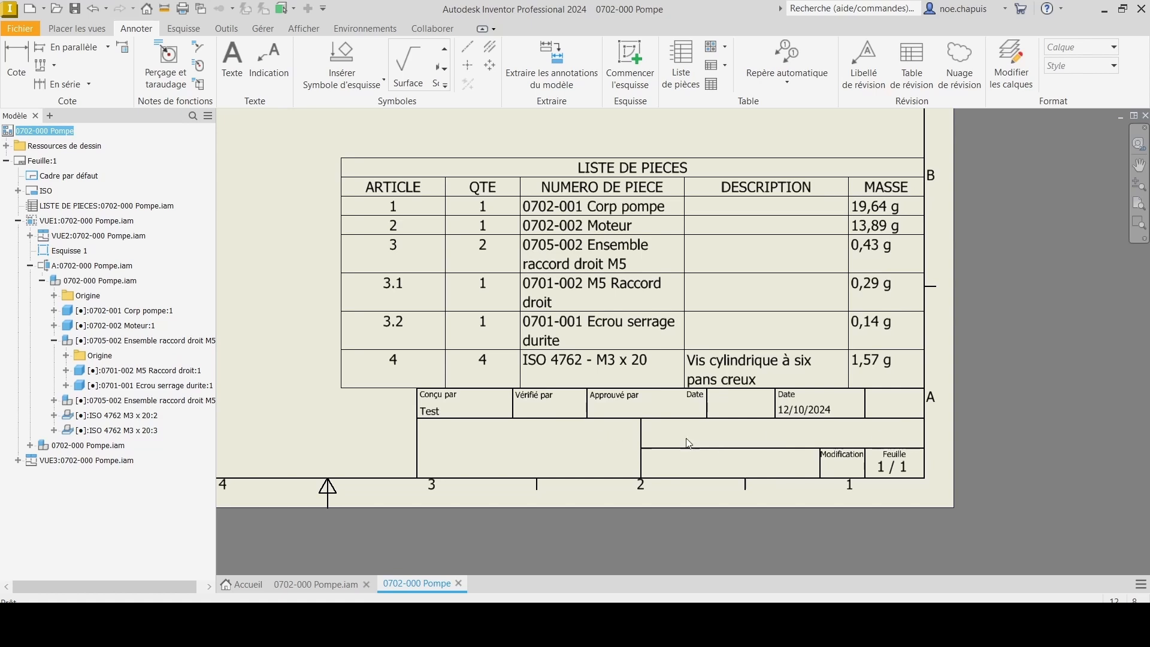
pyautogui.scroll(-4, 802, 443)
pyautogui.scroll(5, 772, 378)
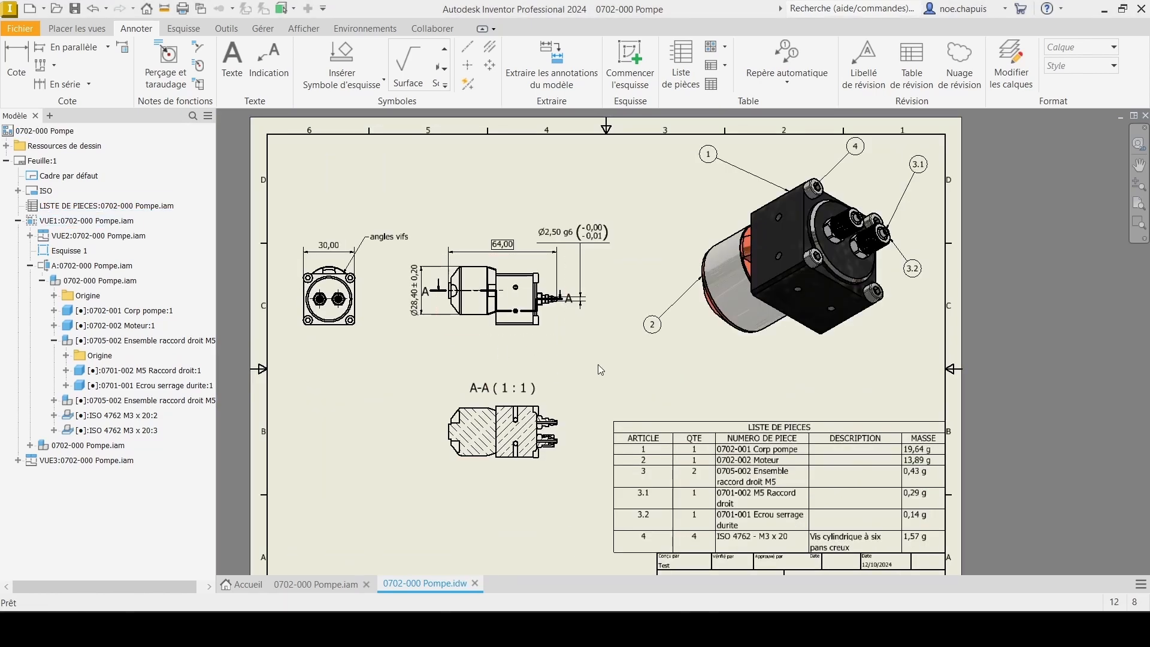
# - Attach a datum identifier labelled A to the right vertical edge of the pump's square end view
pyautogui.click(446, 85)
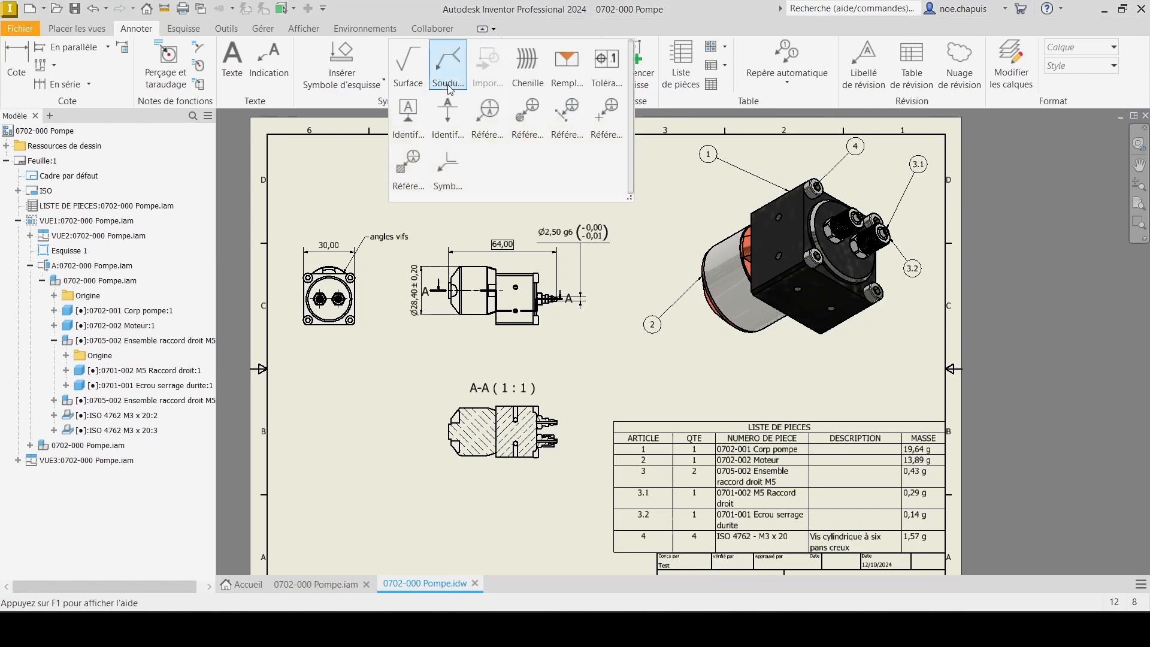
pyautogui.click(409, 113)
pyautogui.scroll(8, 360, 281)
pyautogui.scroll(-8, 357, 277)
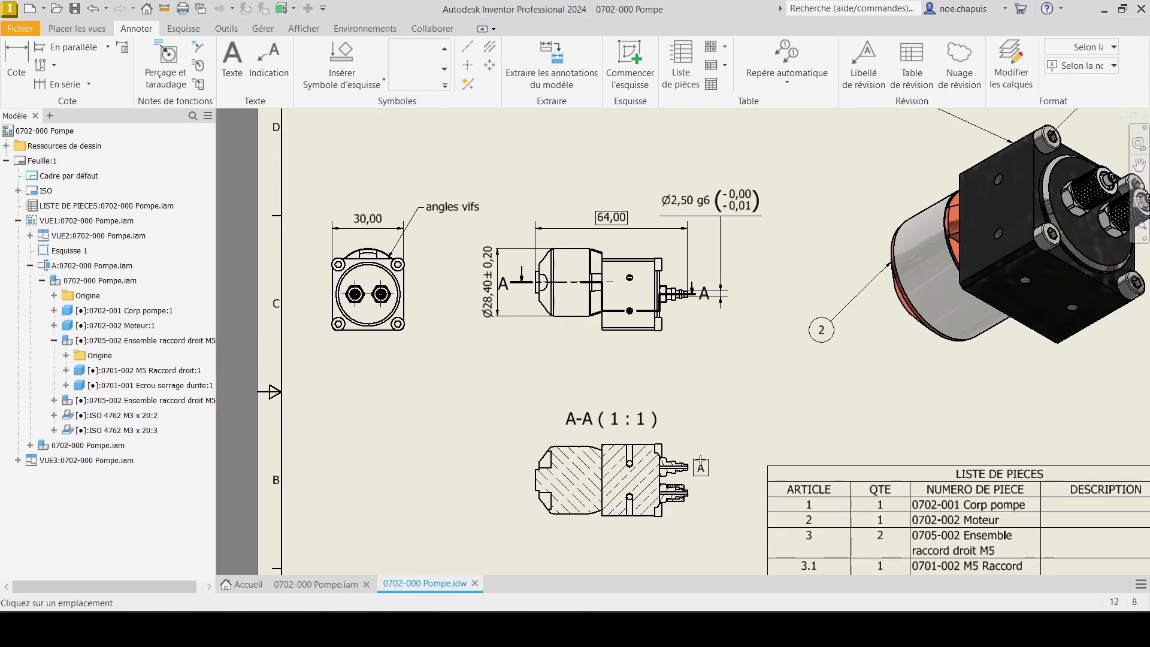
pyautogui.scroll(5, 573, 263)
pyautogui.click(574, 250)
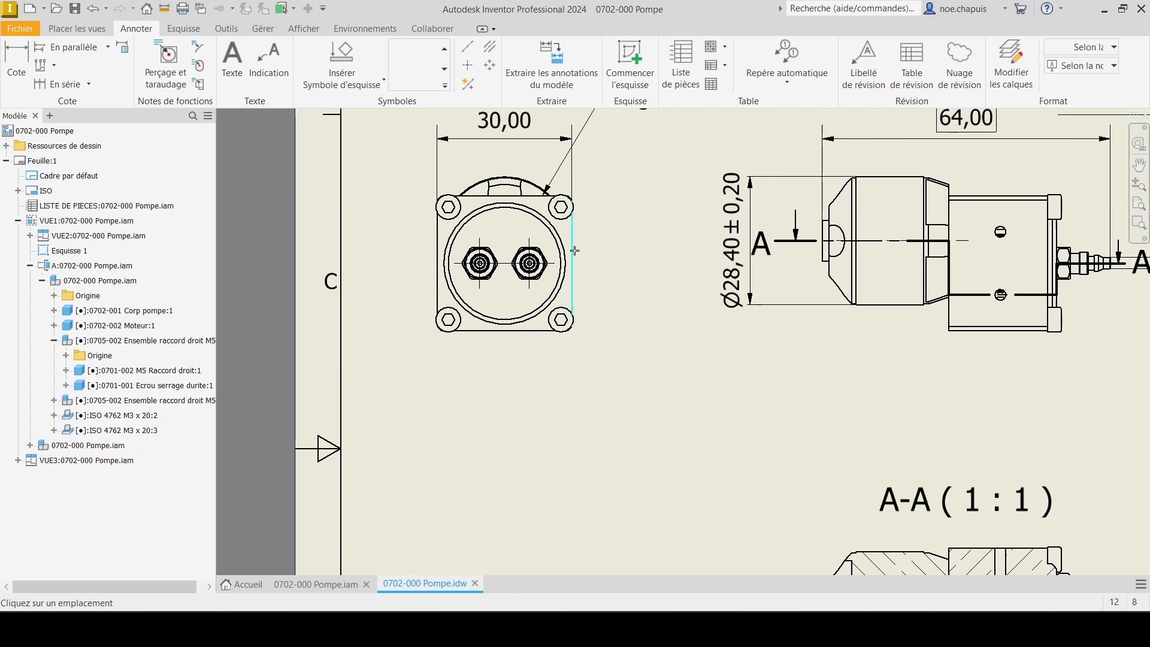
pyautogui.click(648, 279)
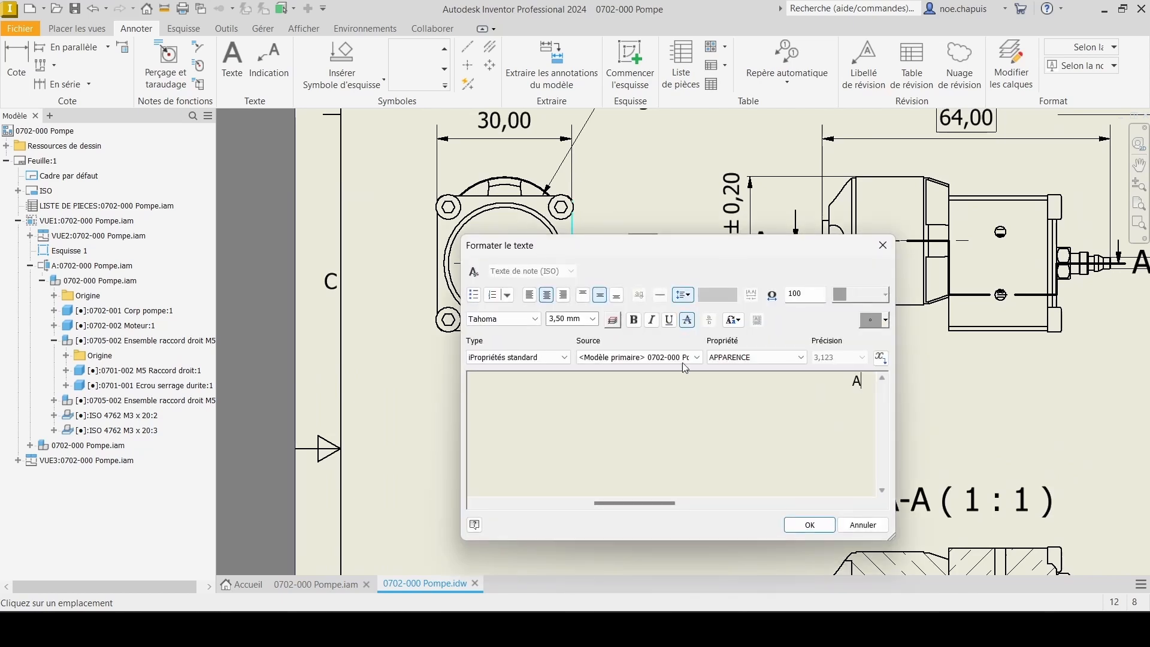
pyautogui.click(803, 524)
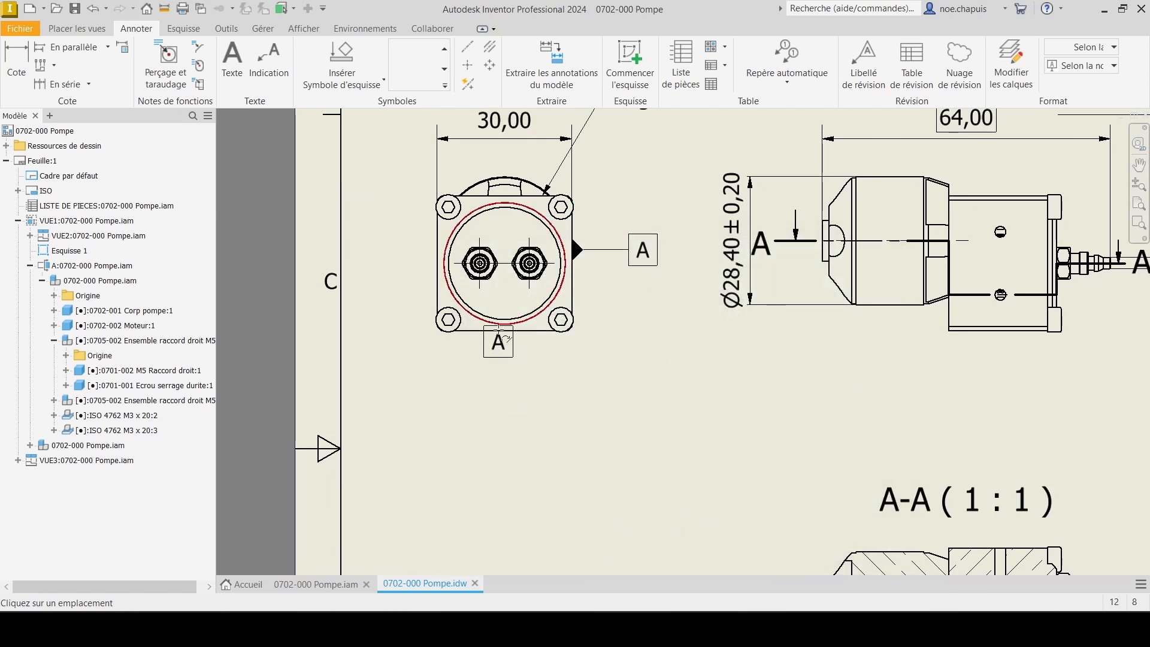
# - Attach a second datum identifier to the bottom edge of the square end view and label it D
pyautogui.click(495, 339)
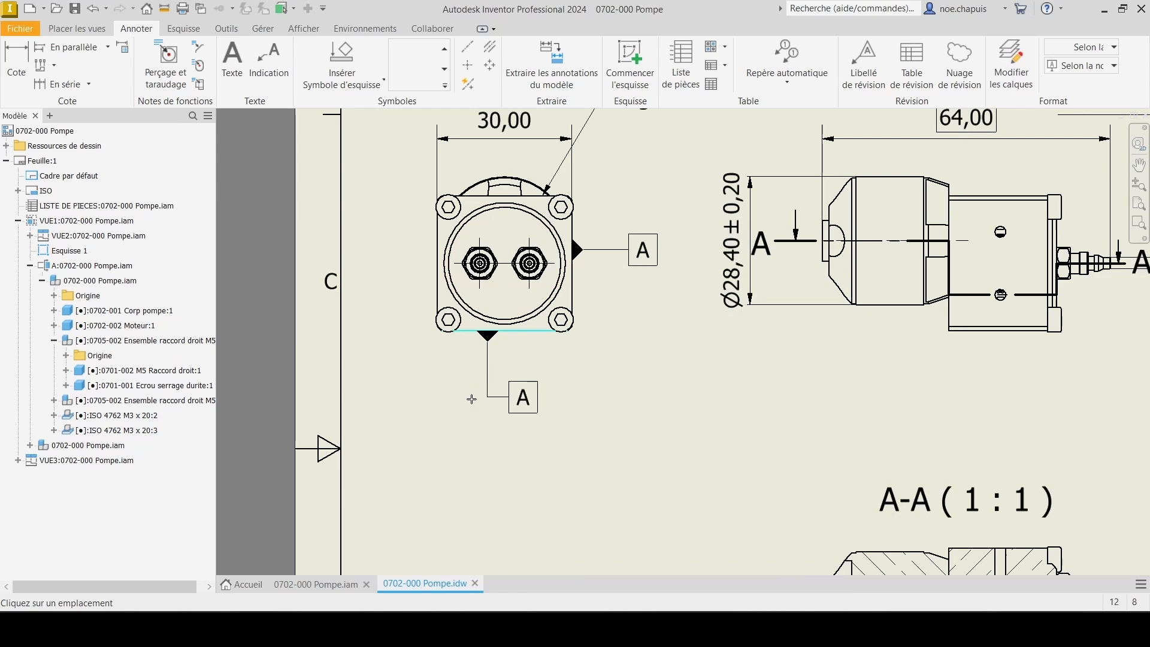
pyautogui.click(519, 388)
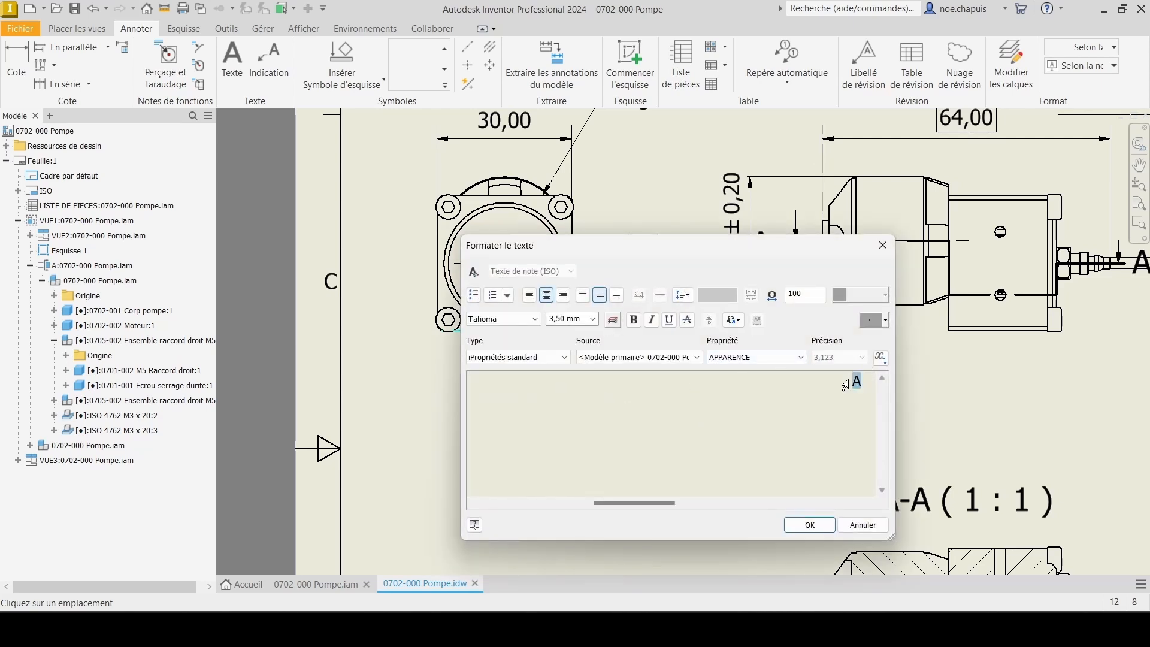
pyautogui.write('D')
pyautogui.click(810, 524)
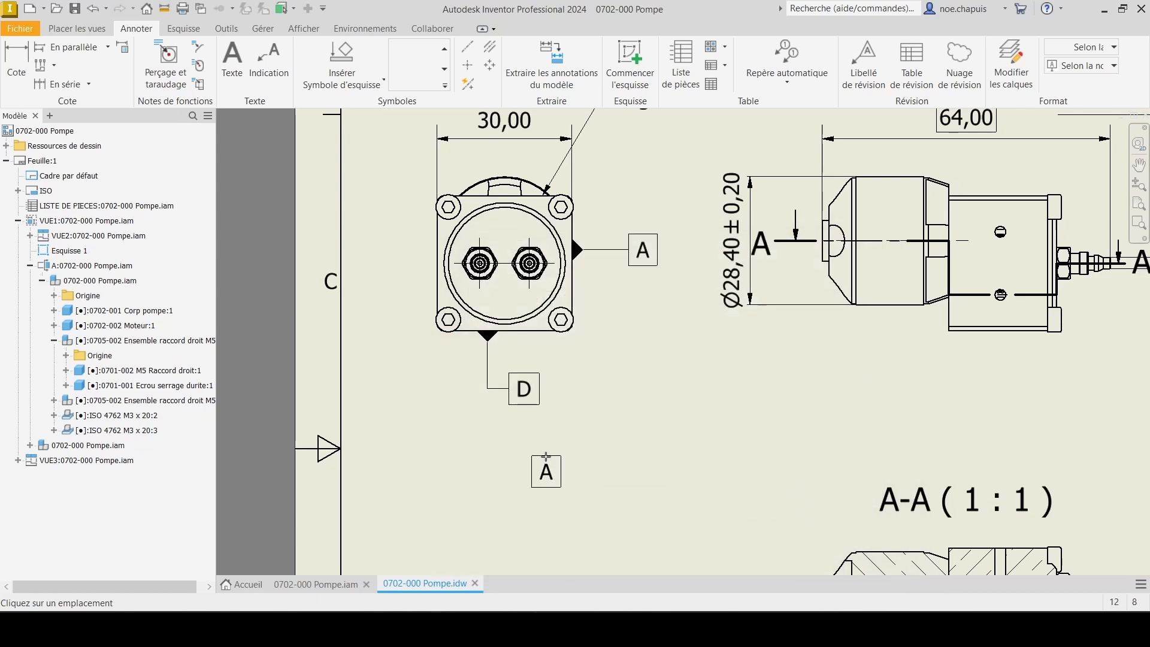
pyautogui.press('Escape')
# - Attach a geometric tolerance frame with a leader to the large outer circle of the square end view
pyautogui.click(445, 85)
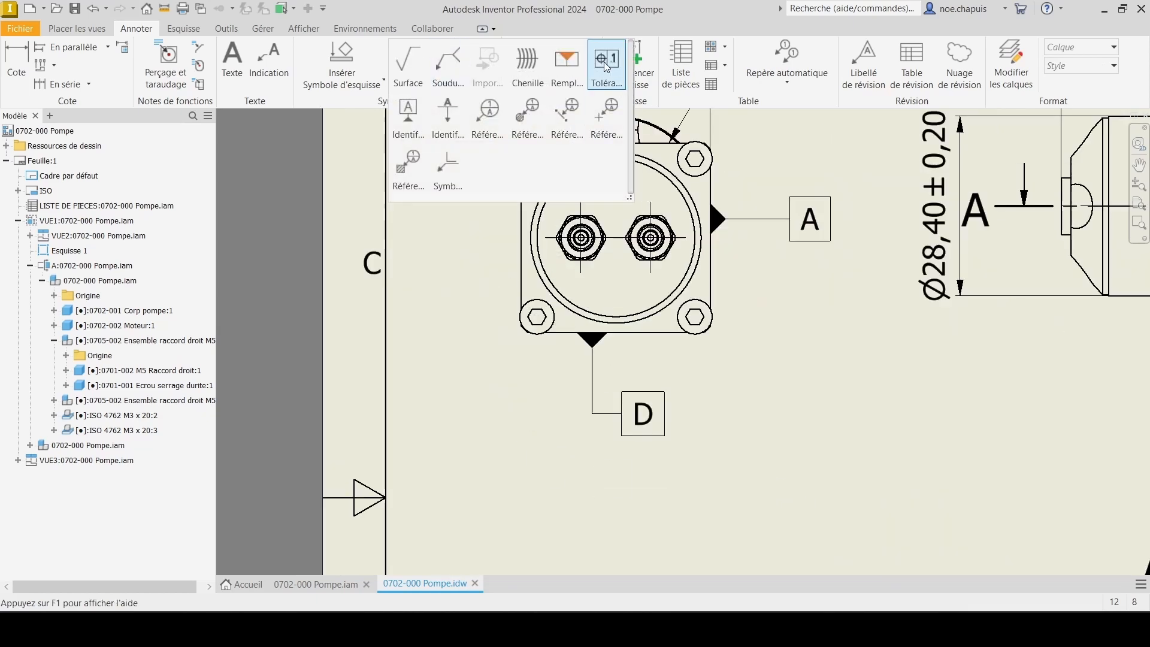
pyautogui.click(606, 78)
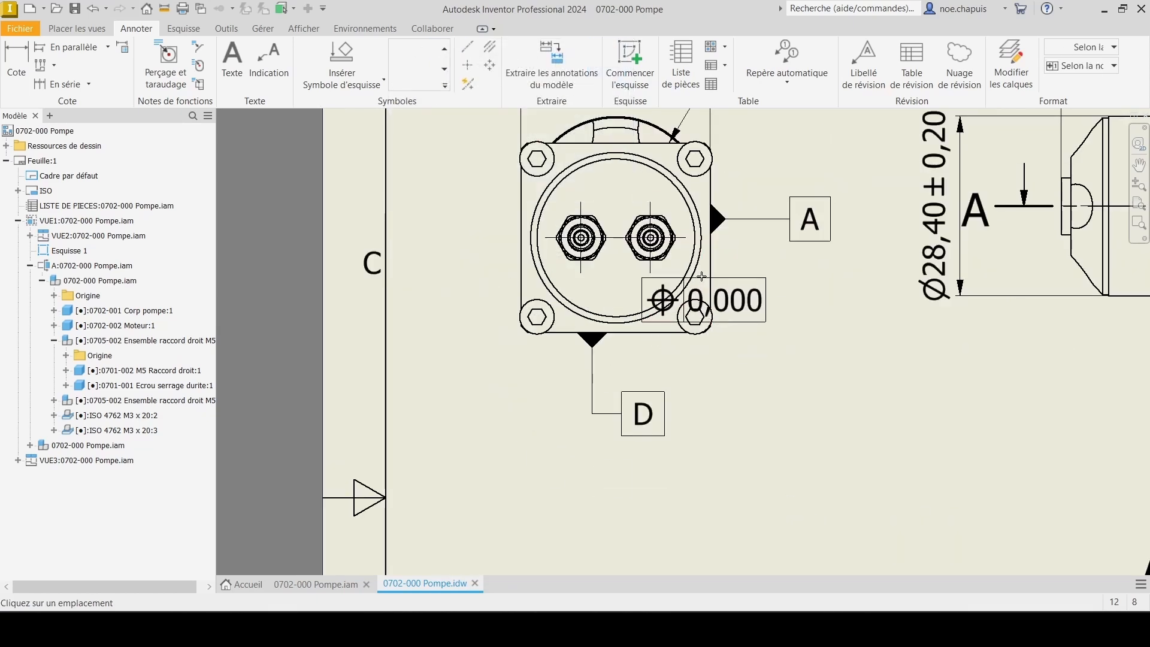
pyautogui.click(698, 277)
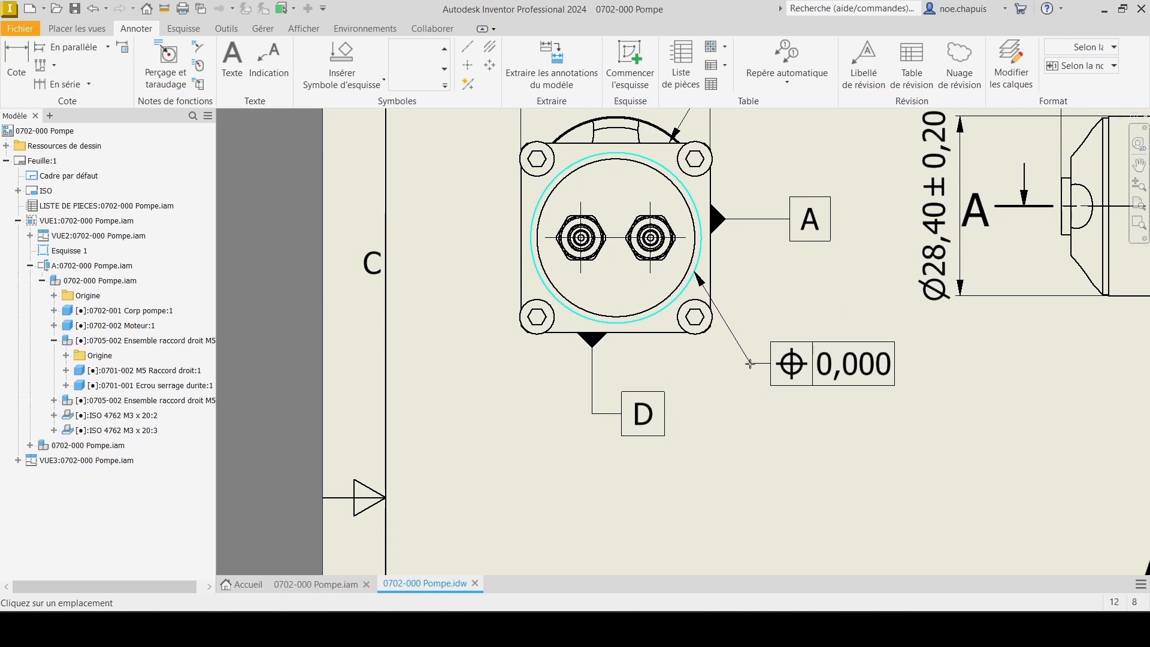
pyautogui.rightClick(755, 356)
pyautogui.click(810, 356)
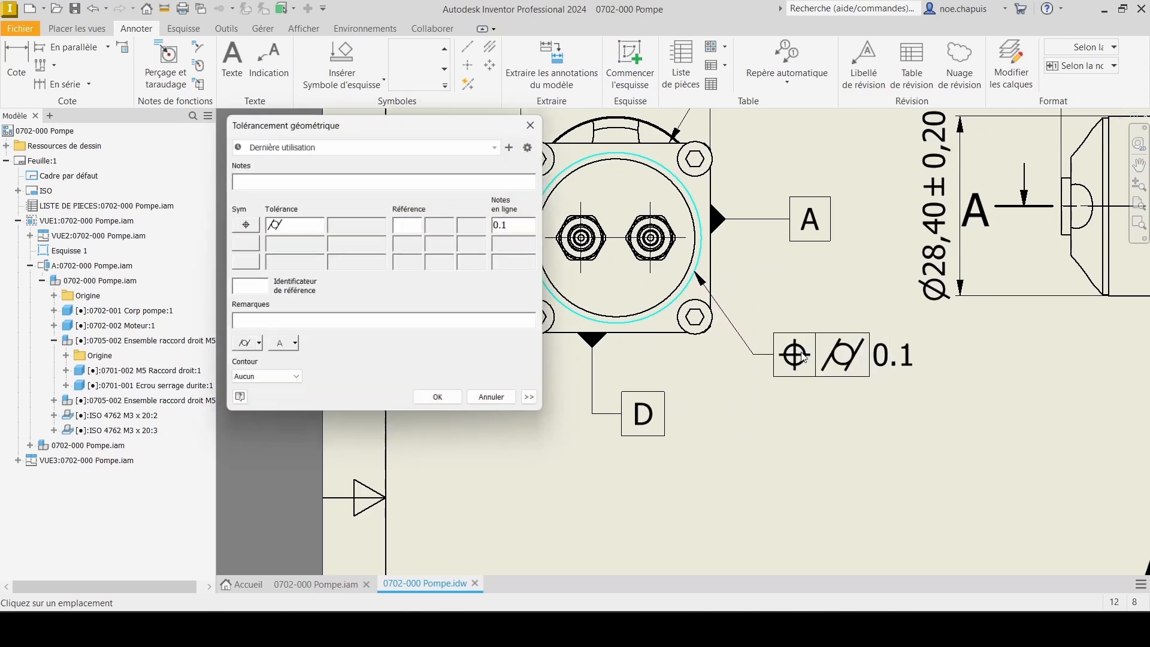
# - Complete the position tolerance frame with tolerance 0.2 and references A and D, and clear its inline note
pyautogui.doubleClick(266, 221)
pyautogui.write('=')
pyautogui.press('BackSpace')
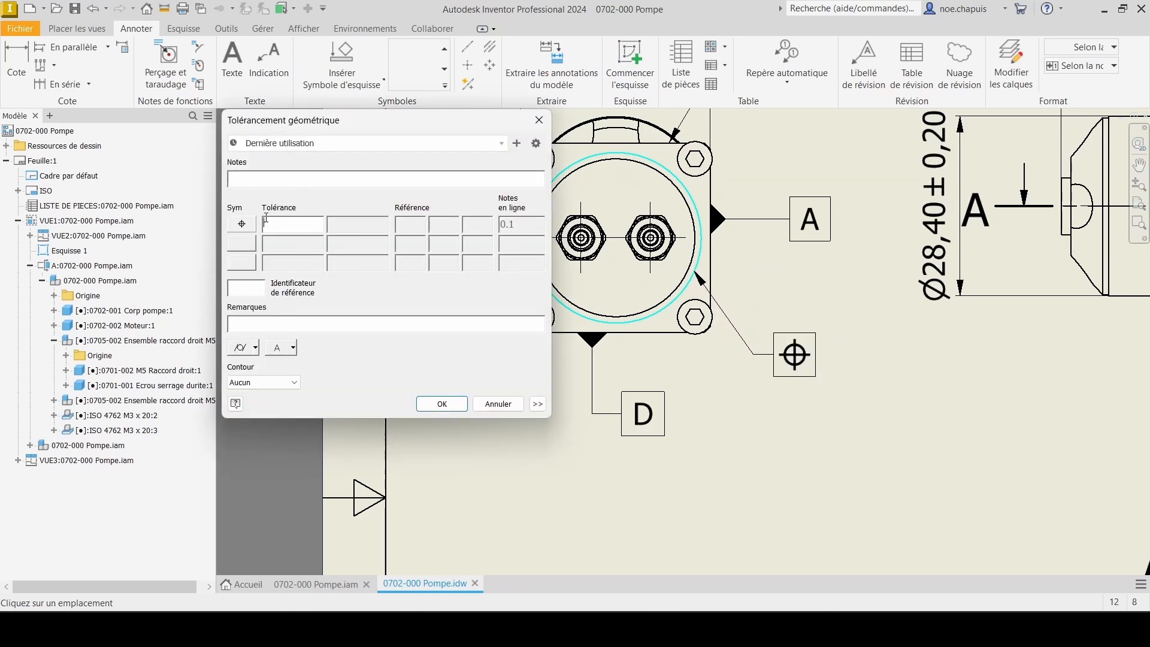
pyautogui.write('0.2')
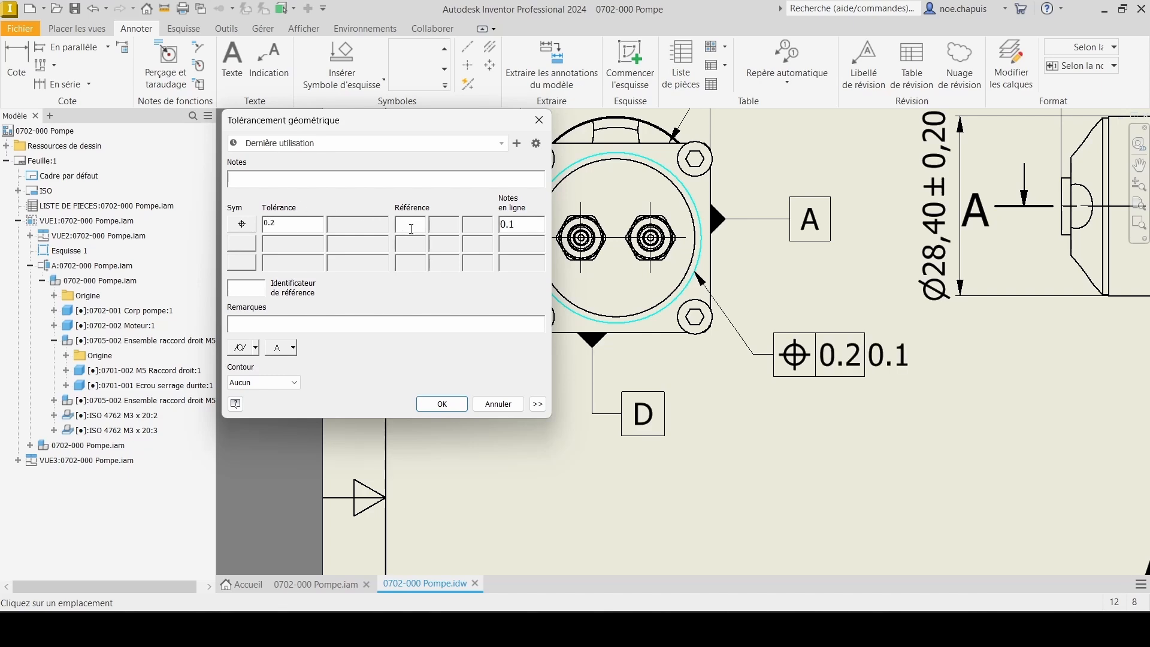
pyautogui.write('a')
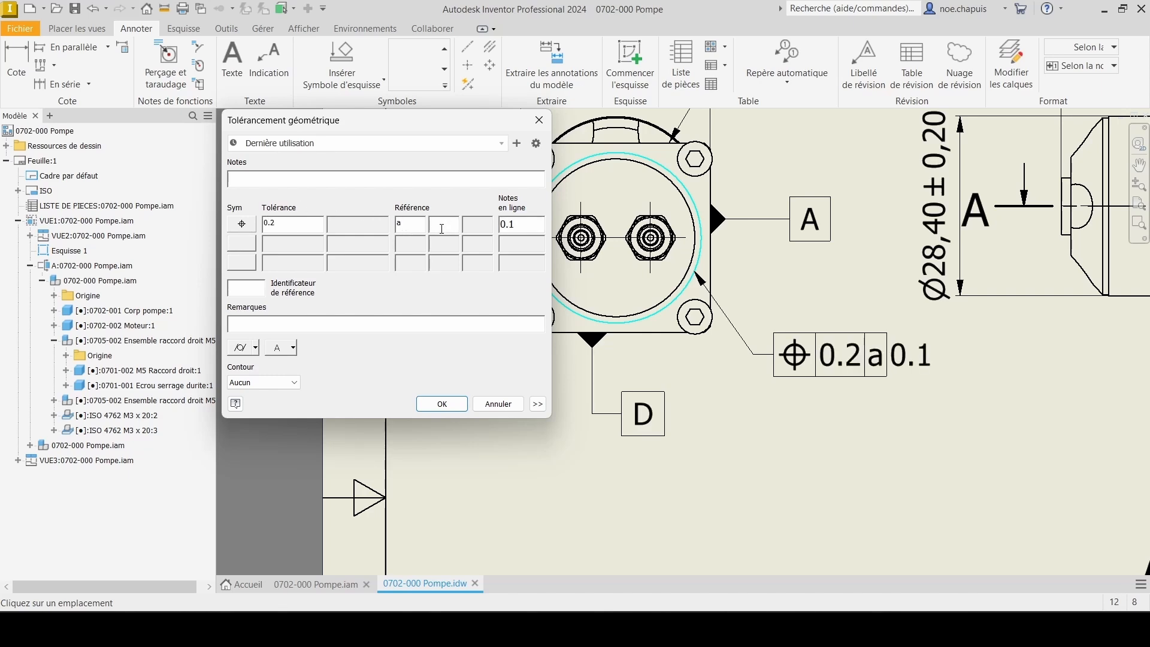
pyautogui.press('BackSpace')
pyautogui.write('A')
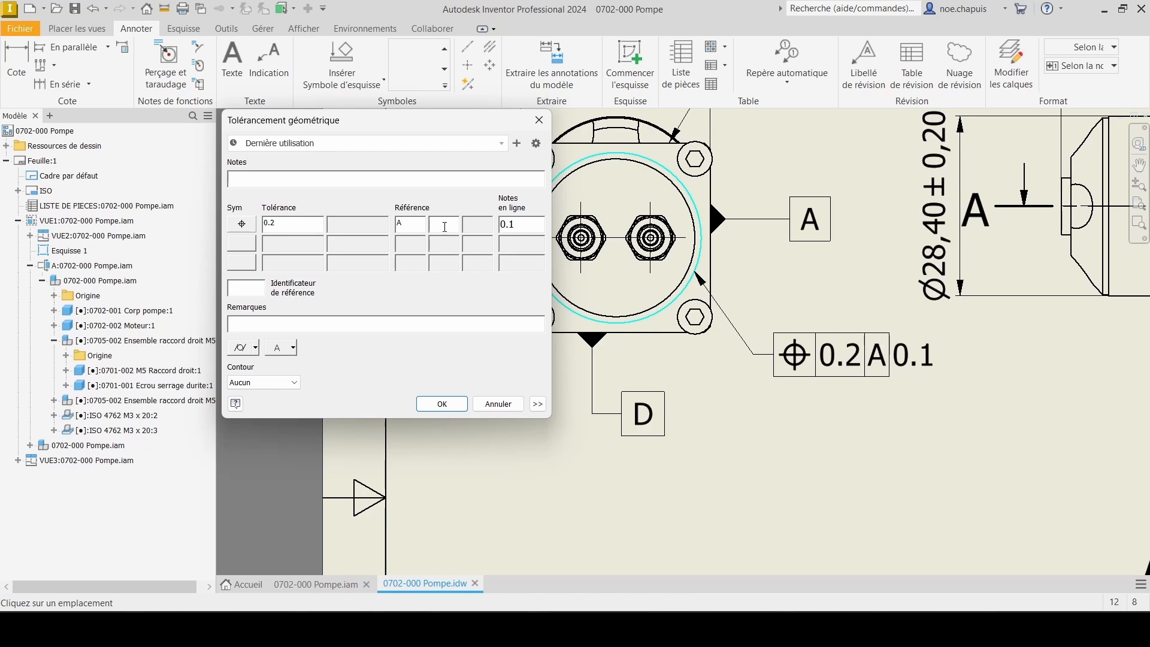
pyautogui.write('D')
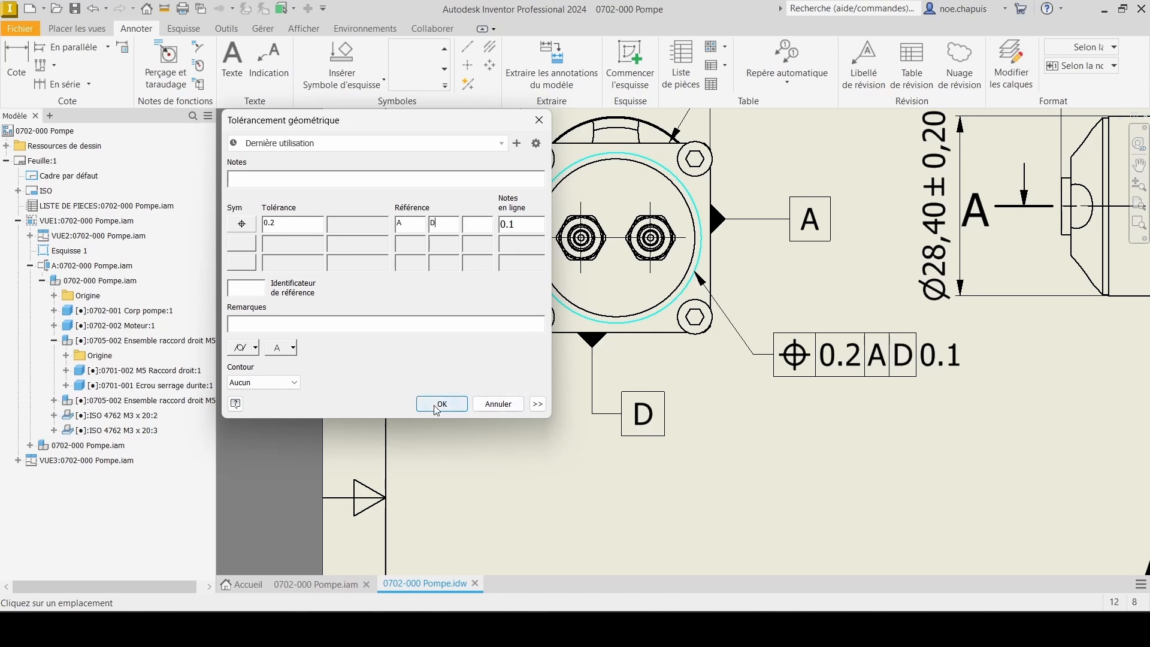
pyautogui.press('BackSpace')
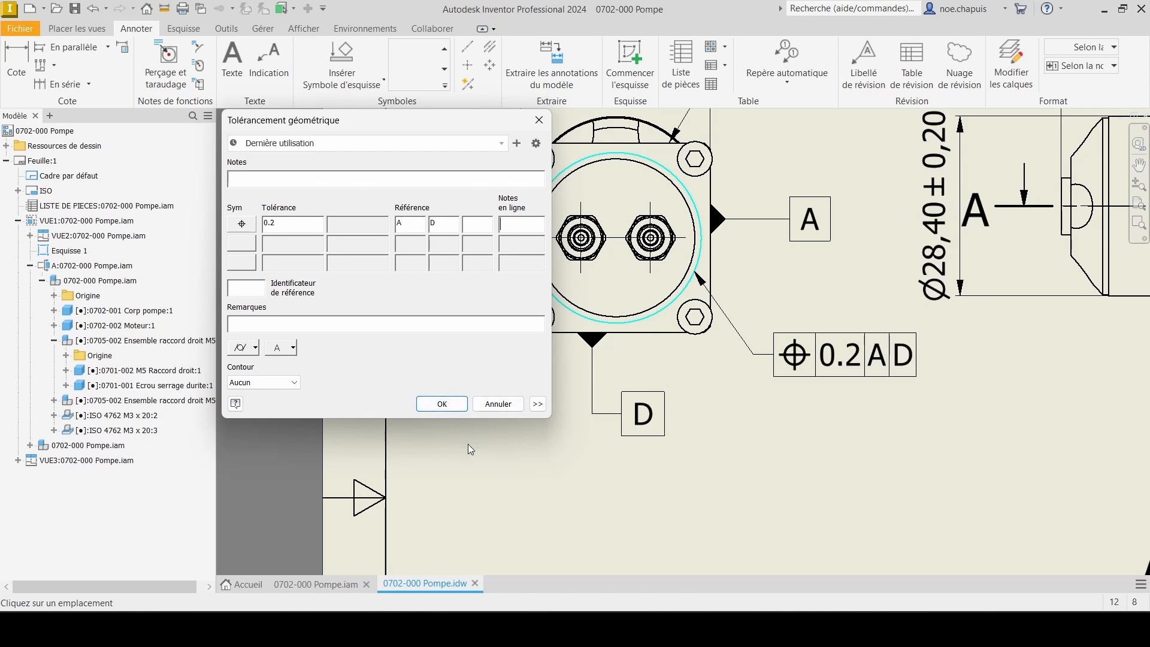
pyautogui.click(442, 404)
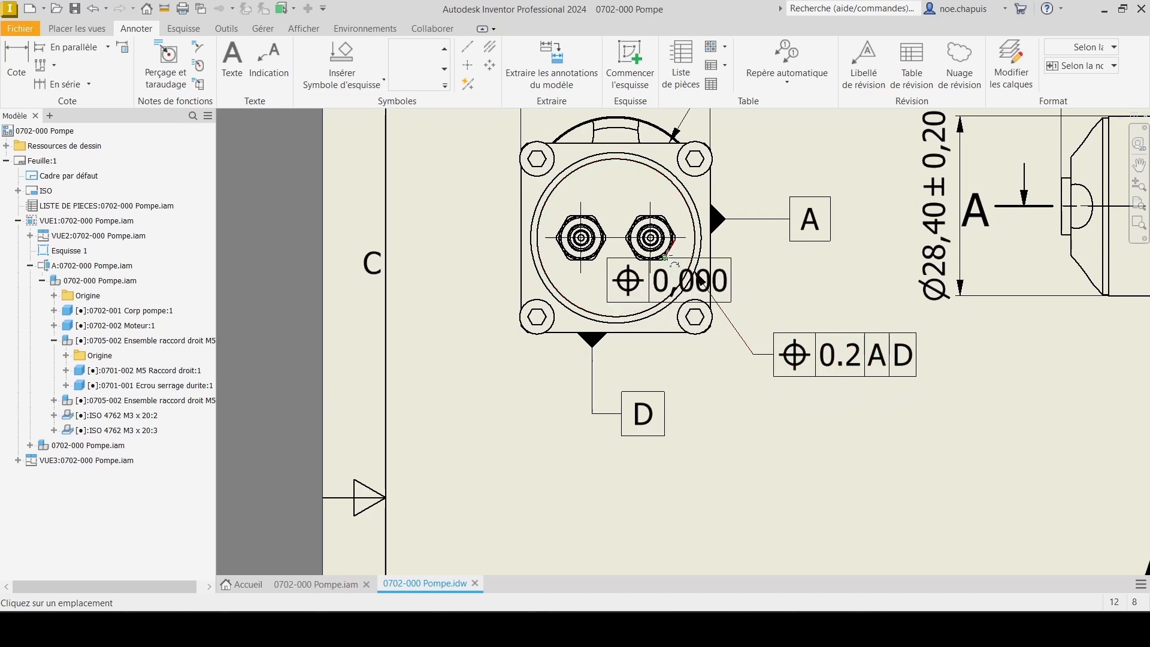
# - Attach a second geometric tolerance frame with a leader to the upper right of the large outer circle in the square end view
pyautogui.scroll(6, 652, 239)
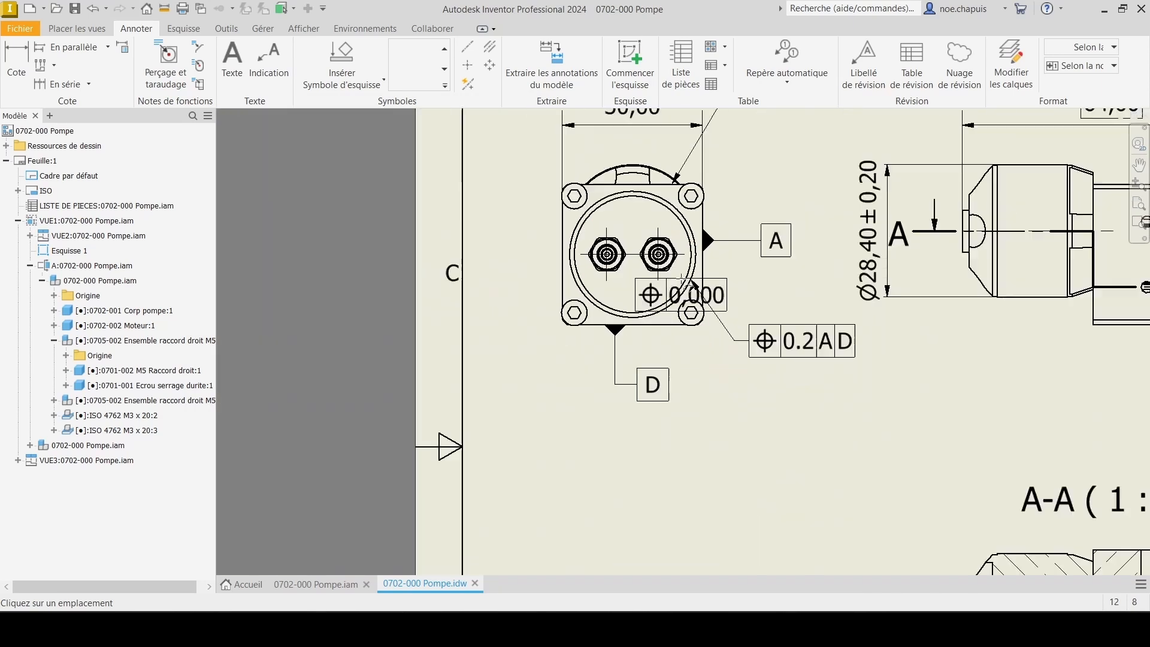
pyautogui.scroll(-5, 645, 224)
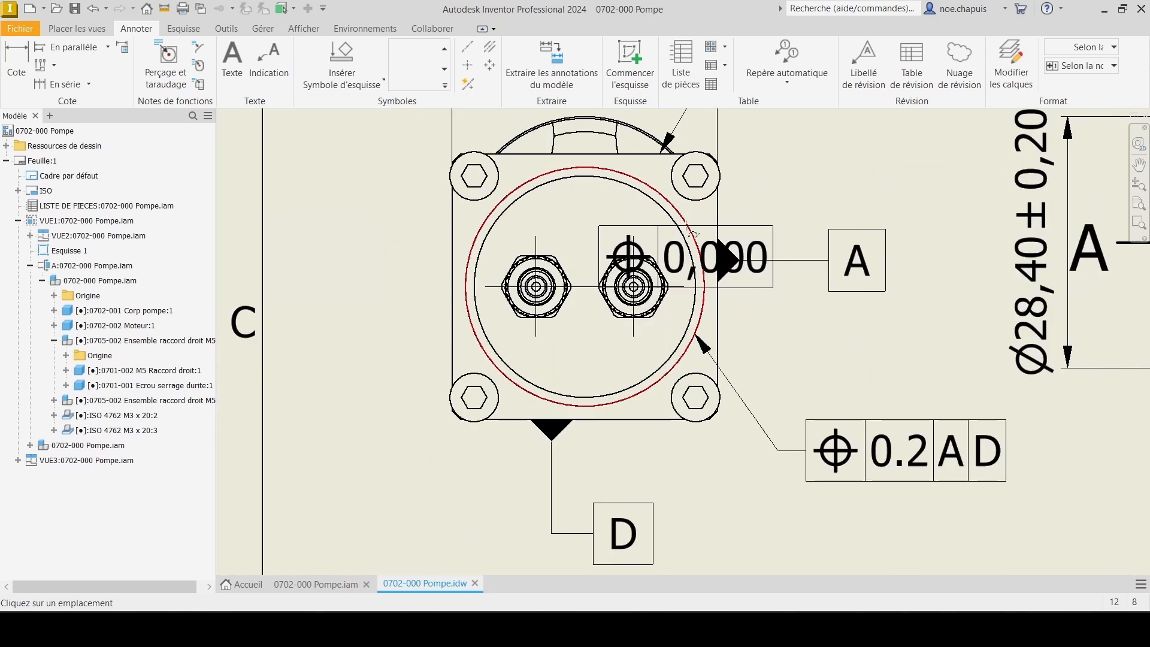
pyautogui.click(686, 225)
pyautogui.moveTo(738, 231); pyautogui.dragTo(611, 430, button='middle')
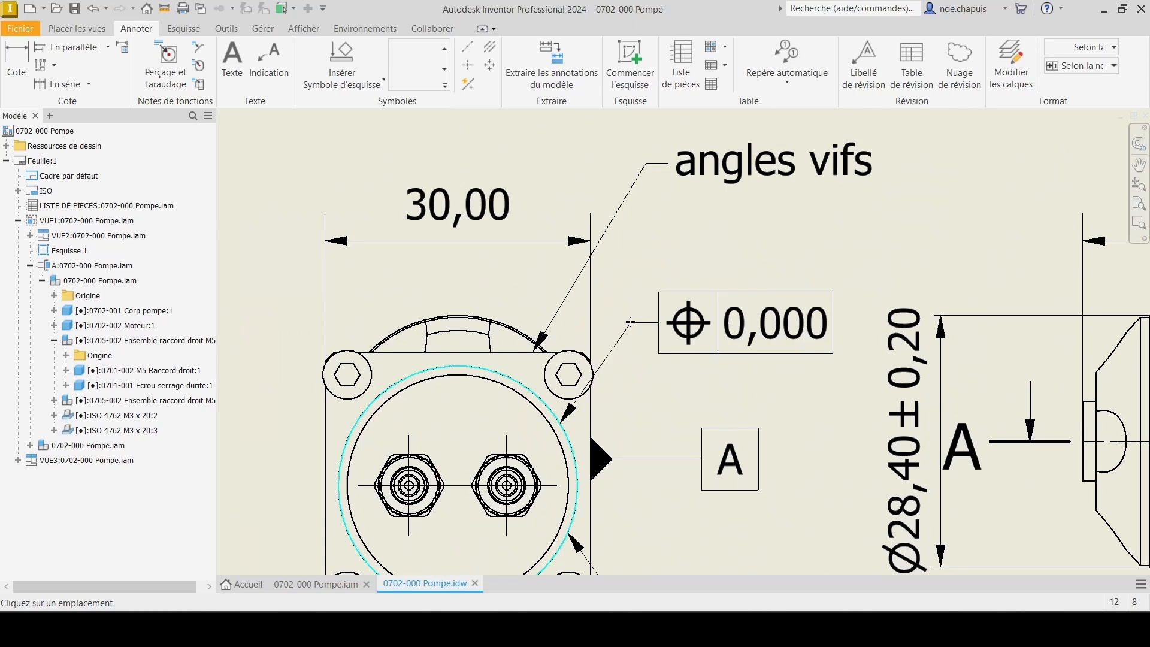
pyautogui.rightClick(626, 284)
pyautogui.click(680, 286)
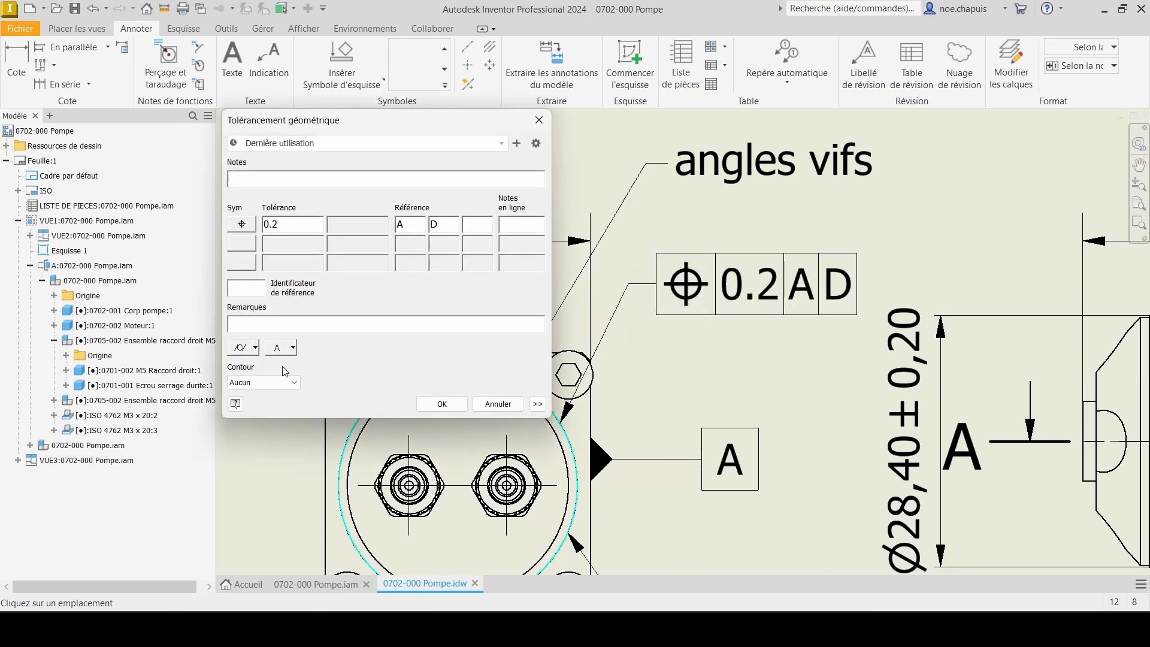
# - Give the new frame the cylindricity symbol and a tolerance of 0.1, enter 0 for both references, and accept it
pyautogui.click(248, 351)
pyautogui.click(243, 224)
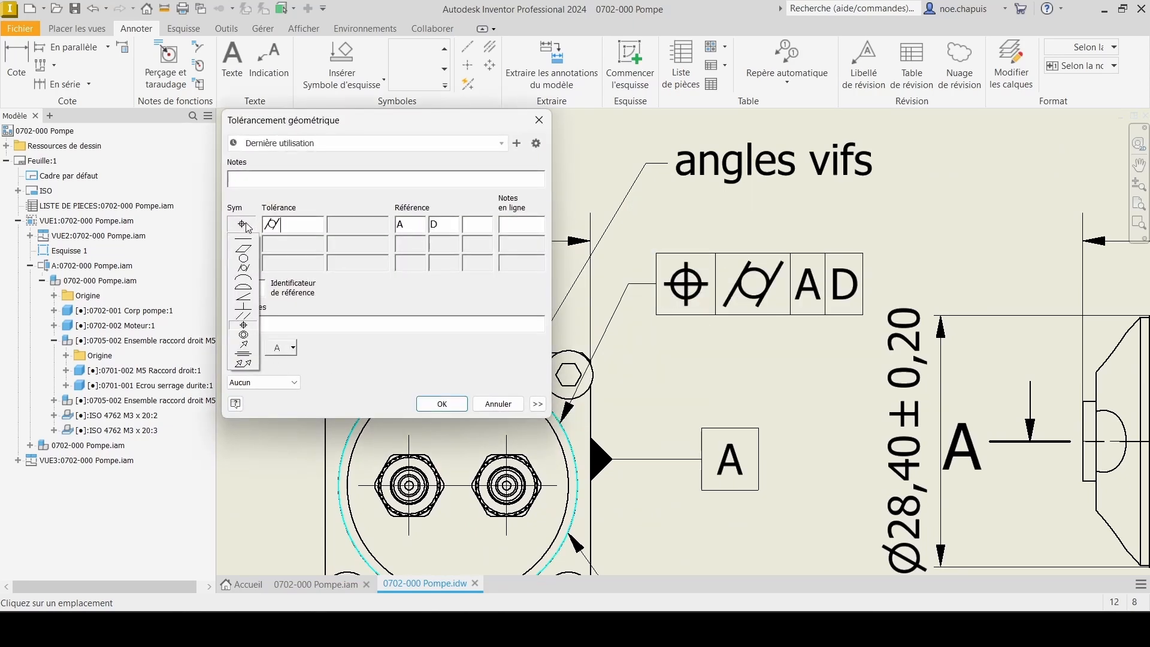
pyautogui.click(247, 267)
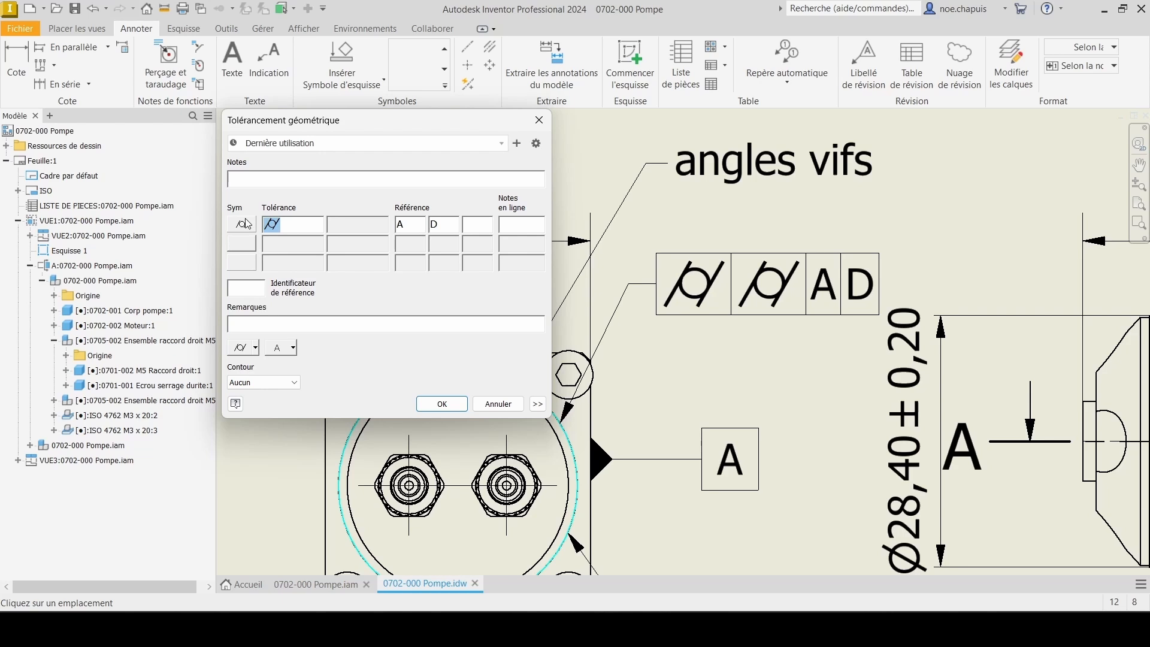
pyautogui.write('0.1')
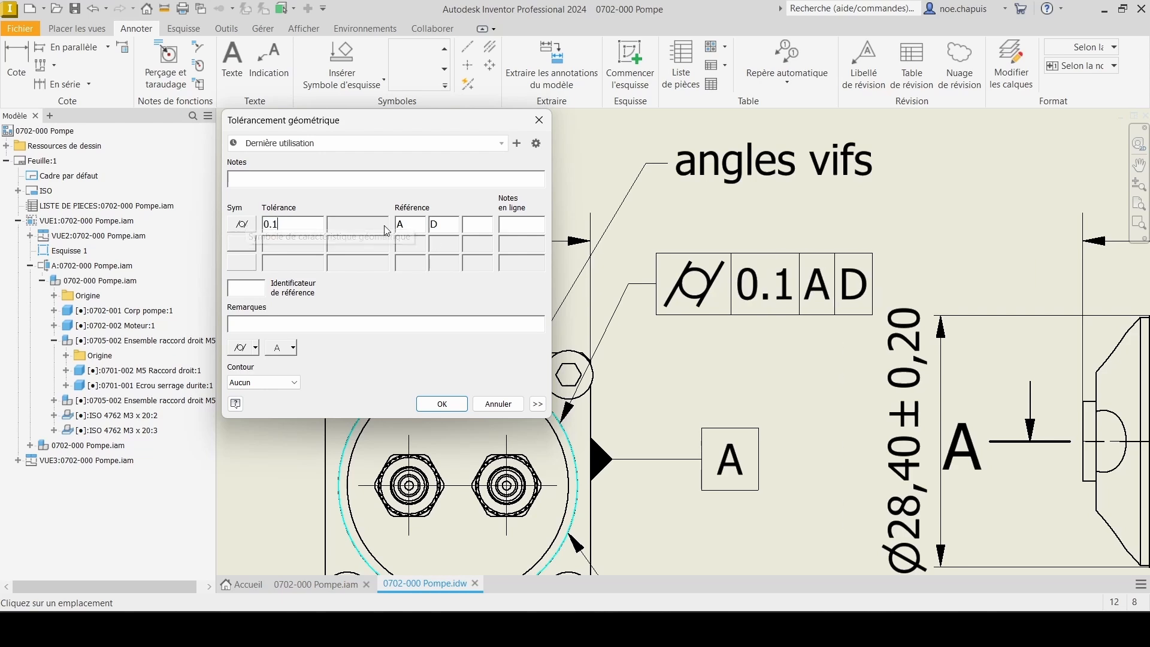
pyautogui.write('0')
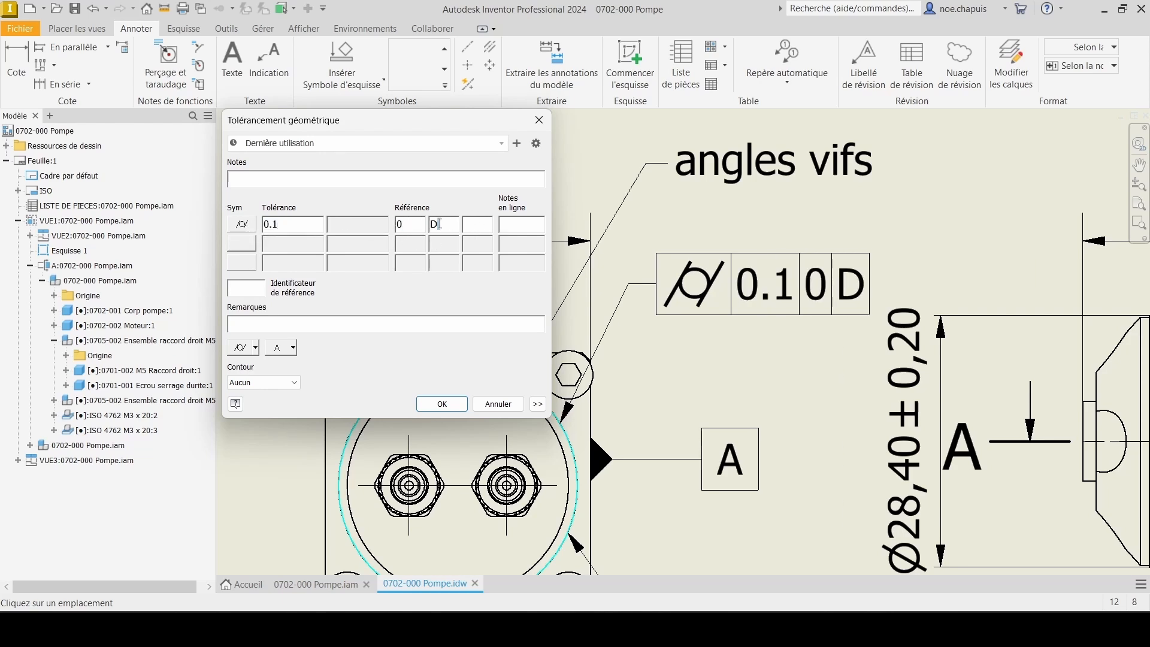
pyautogui.write('0')
pyautogui.click(442, 403)
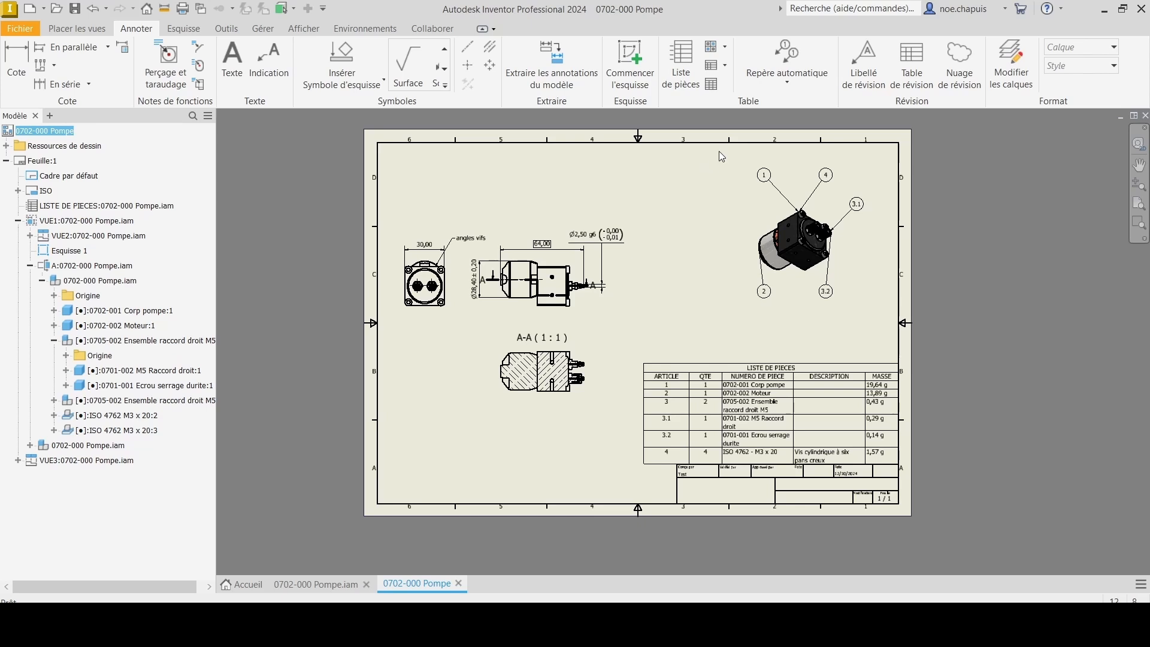
# - Start a PDF export of the 0702-000 Pompe drawing and cancel it without saving
pyautogui.click(29, 34)
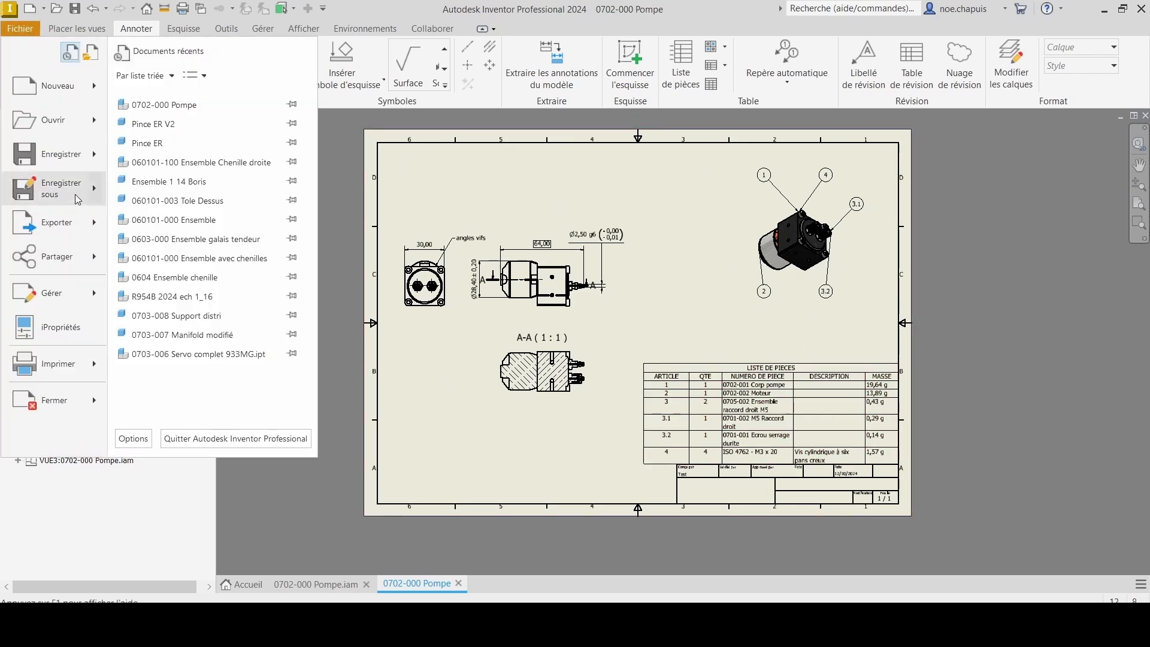
pyautogui.moveTo(71, 221)
pyautogui.click(205, 149)
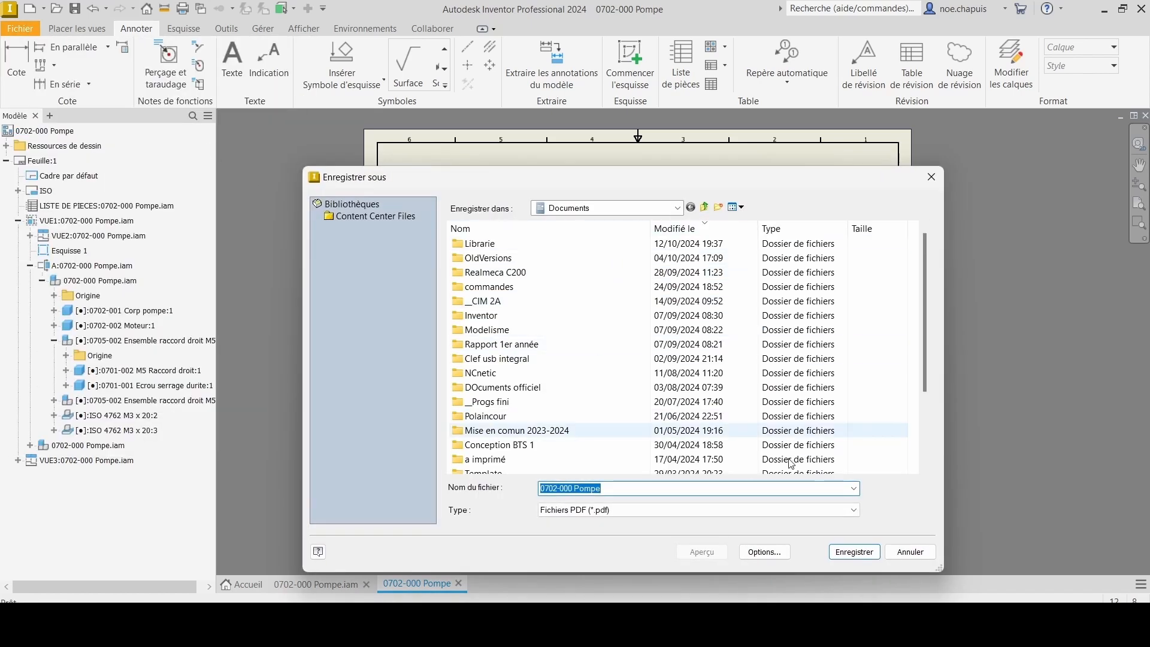
pyautogui.click(910, 552)
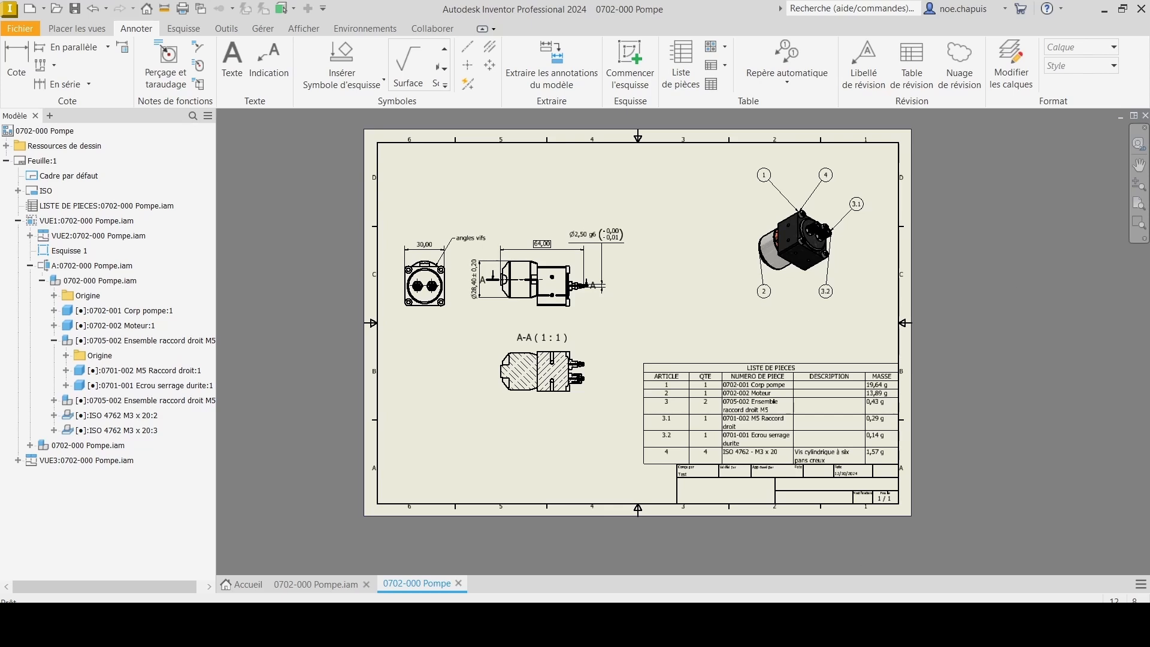
pyautogui.moveTo(831, 624)
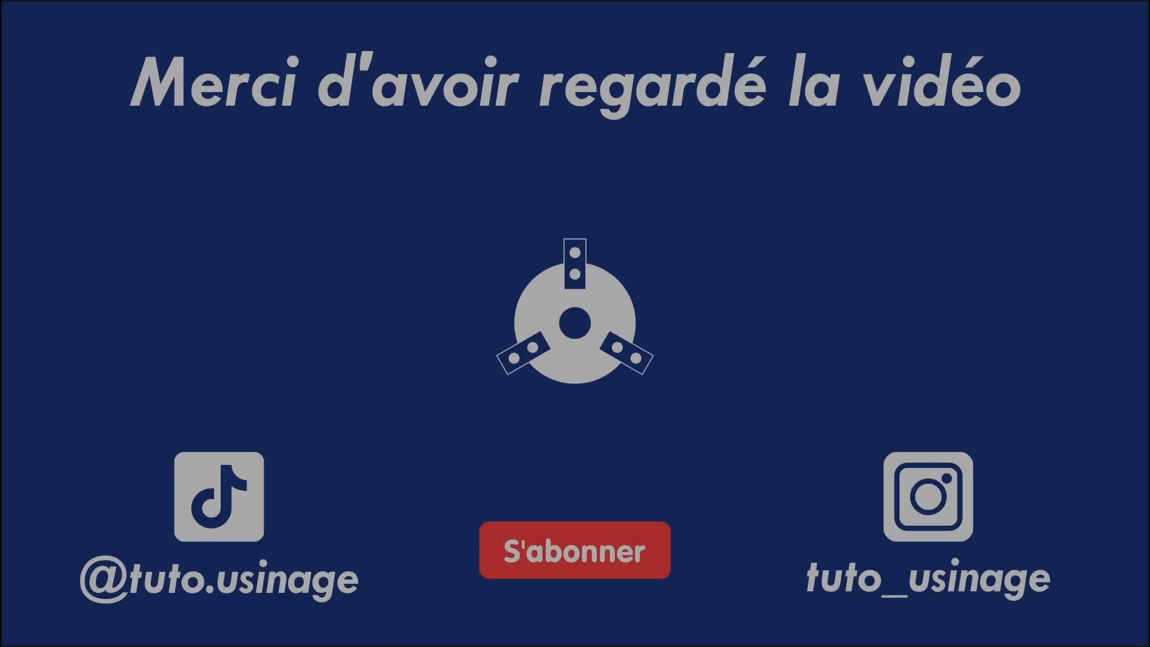